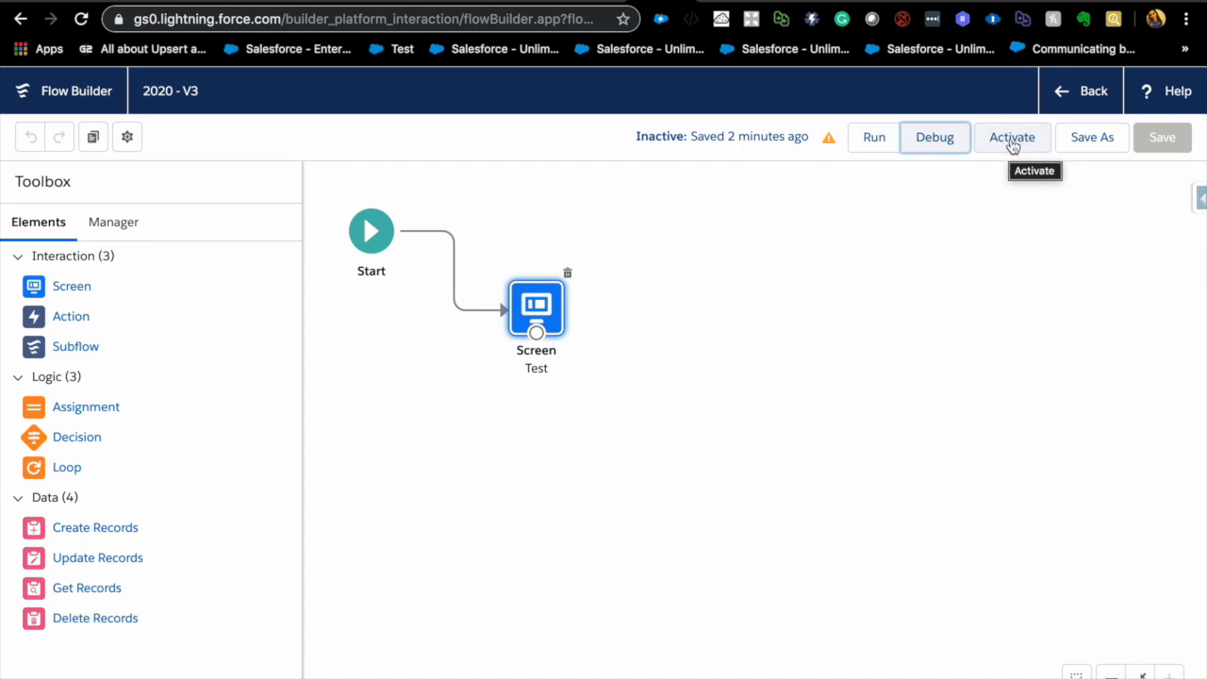
Step: Open the Test screen element and set the Hello text component's visibility to All Conditions Are Met (AND)
double_click(553, 309)
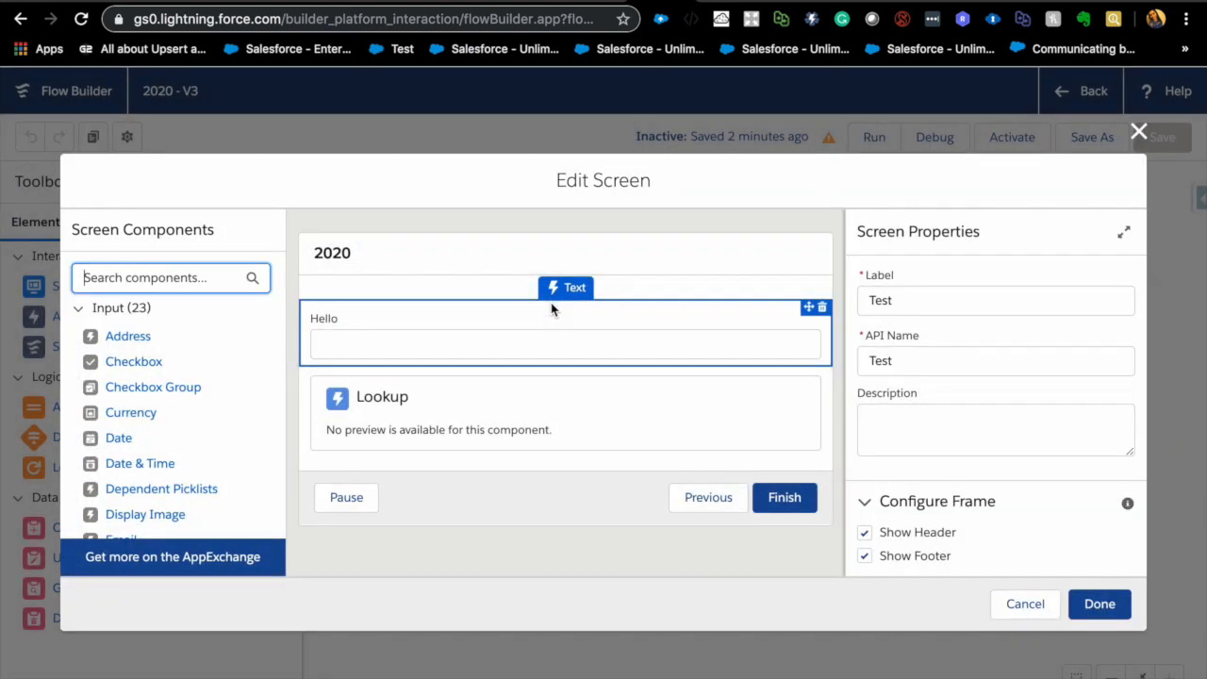
click(502, 325)
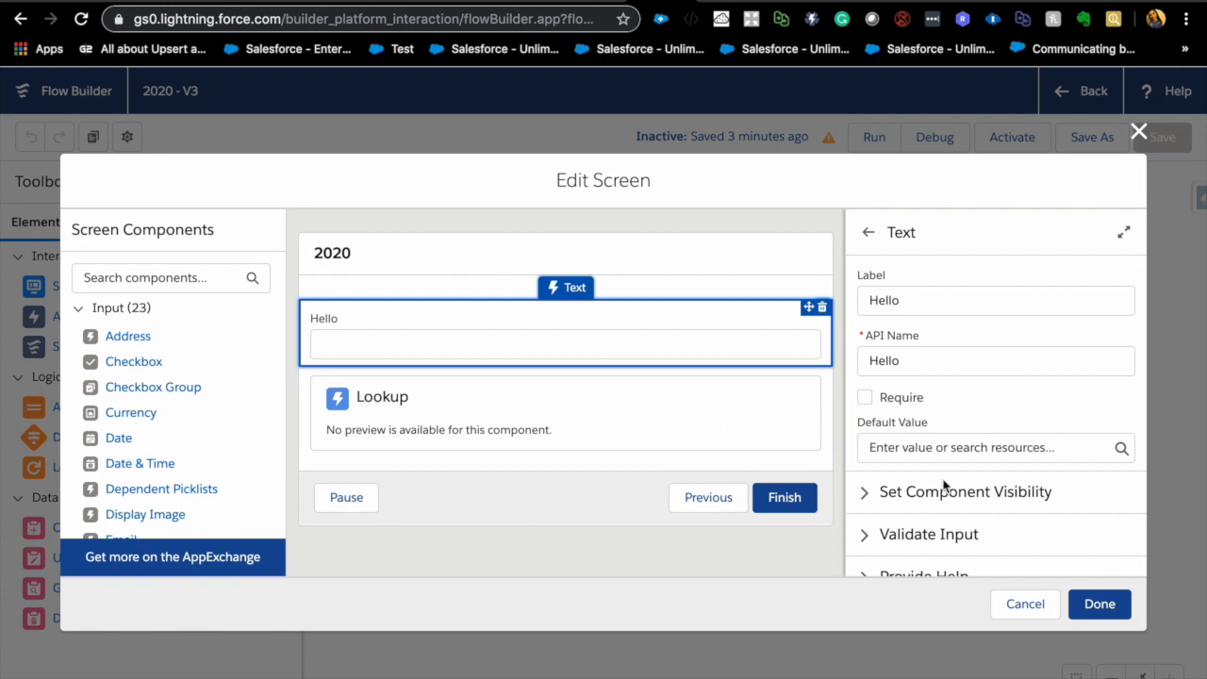
scroll(935, 500, down, 1)
click(887, 490)
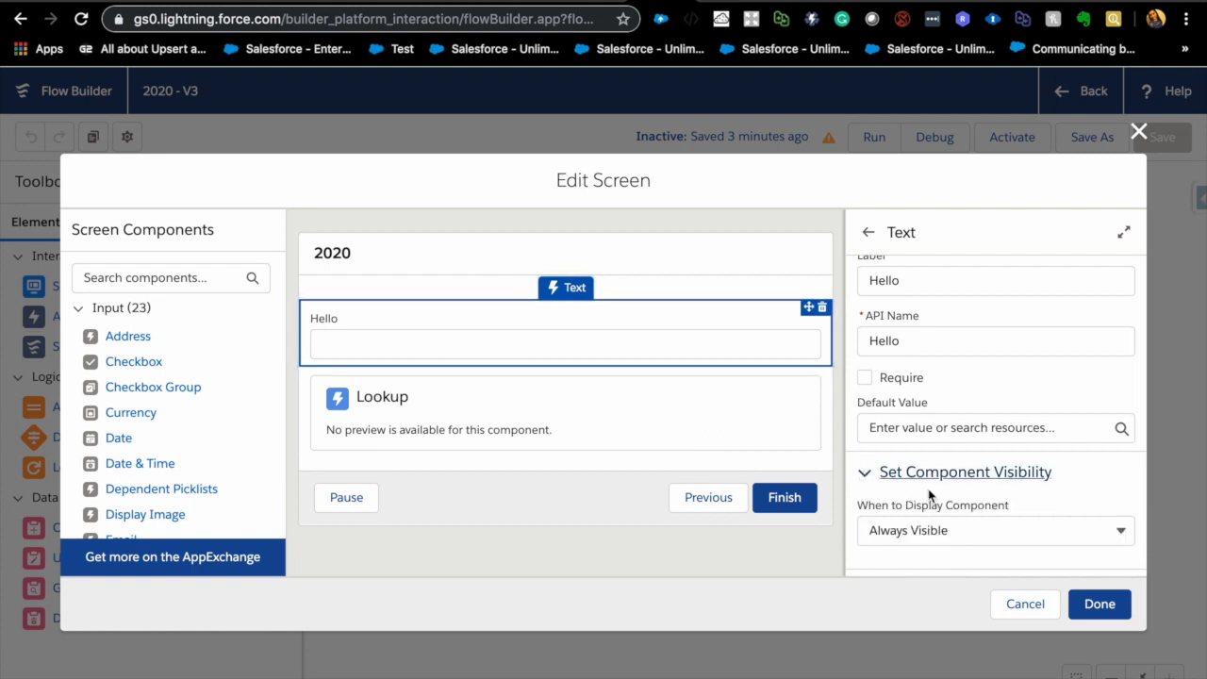
scroll(928, 489, down, 1)
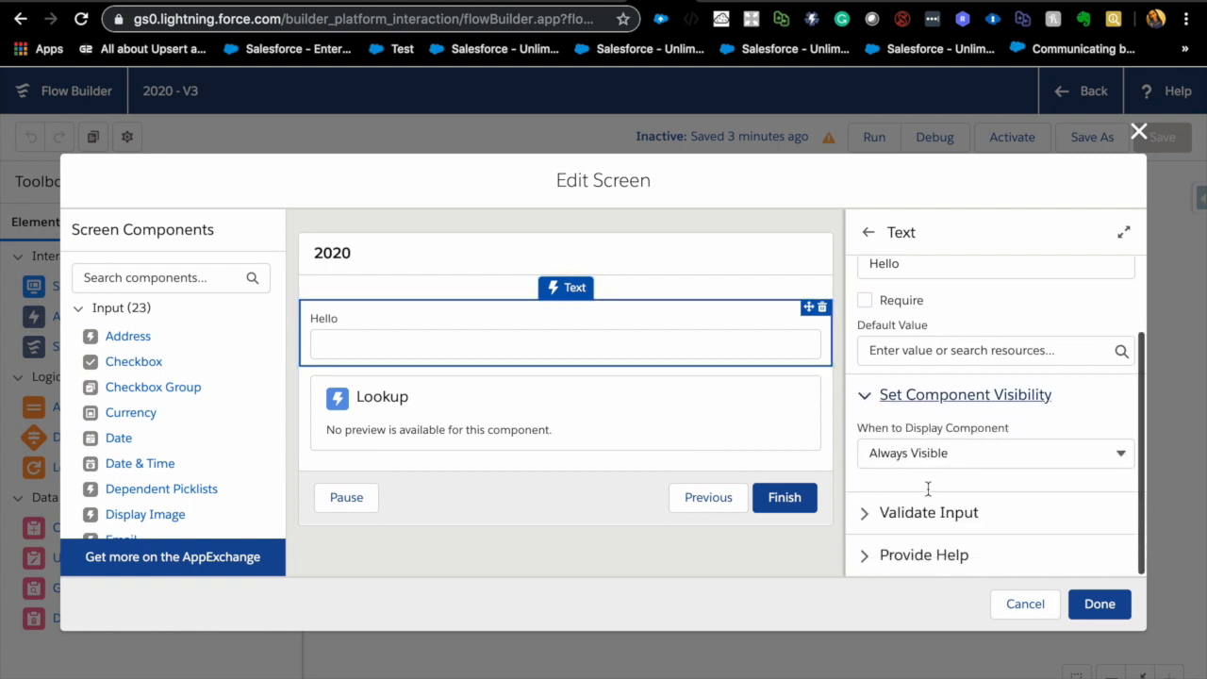
click(994, 457)
click(984, 526)
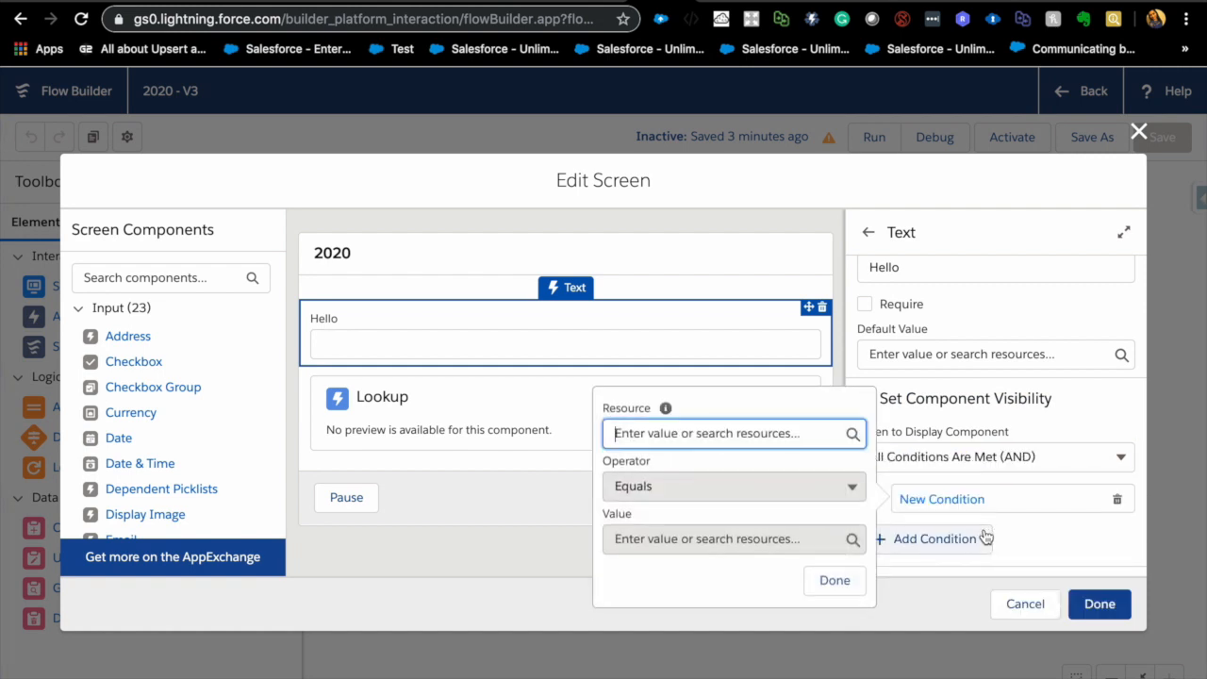
Step: Define the Hello component's visibility condition as {!Hello} Equals Null
click(771, 410)
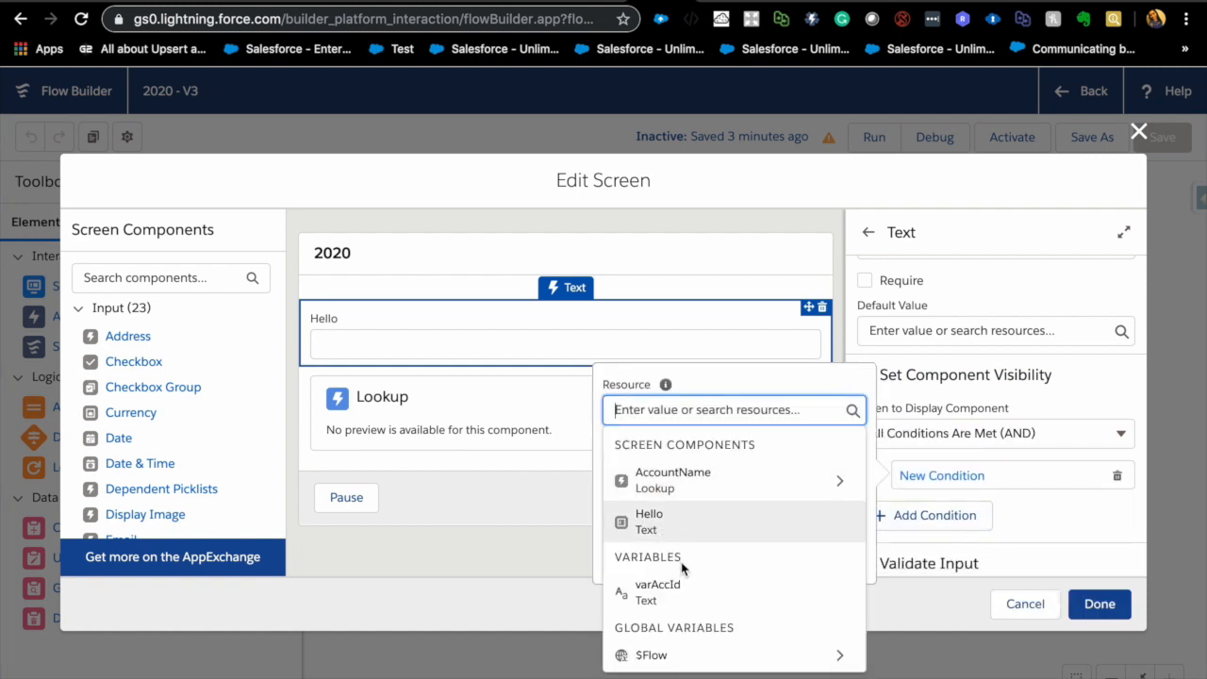
scroll(683, 569, down, 1)
scroll(683, 565, up, 1)
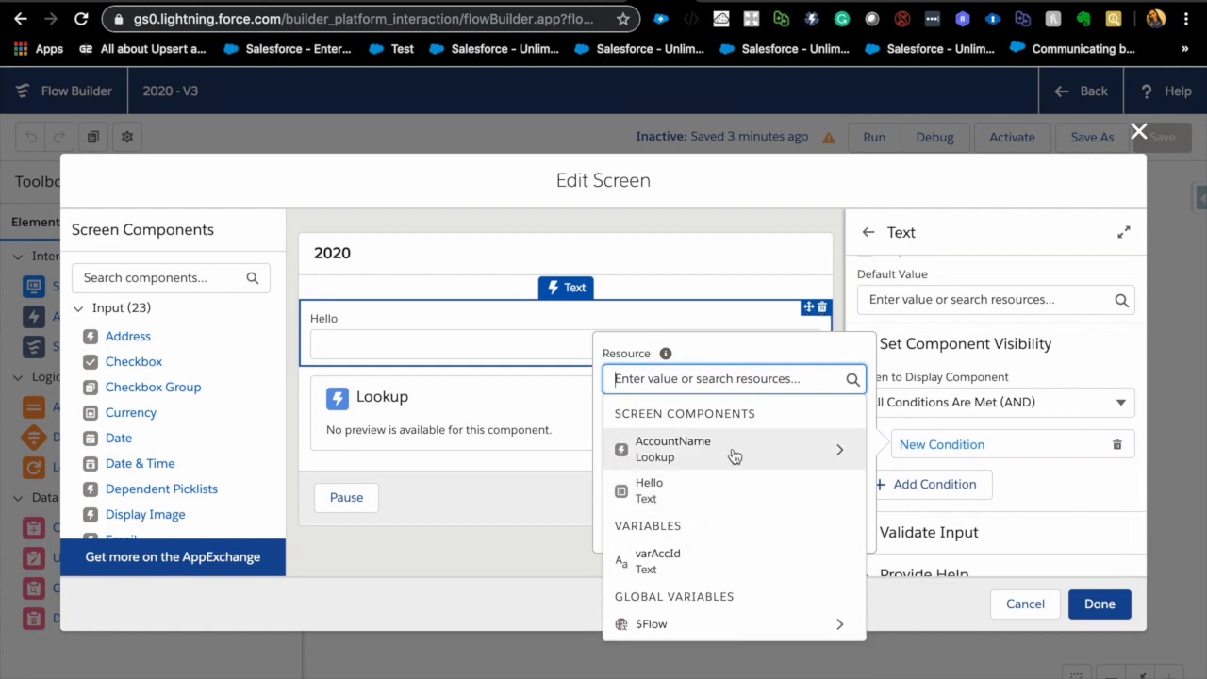
scroll(709, 516, down, 1)
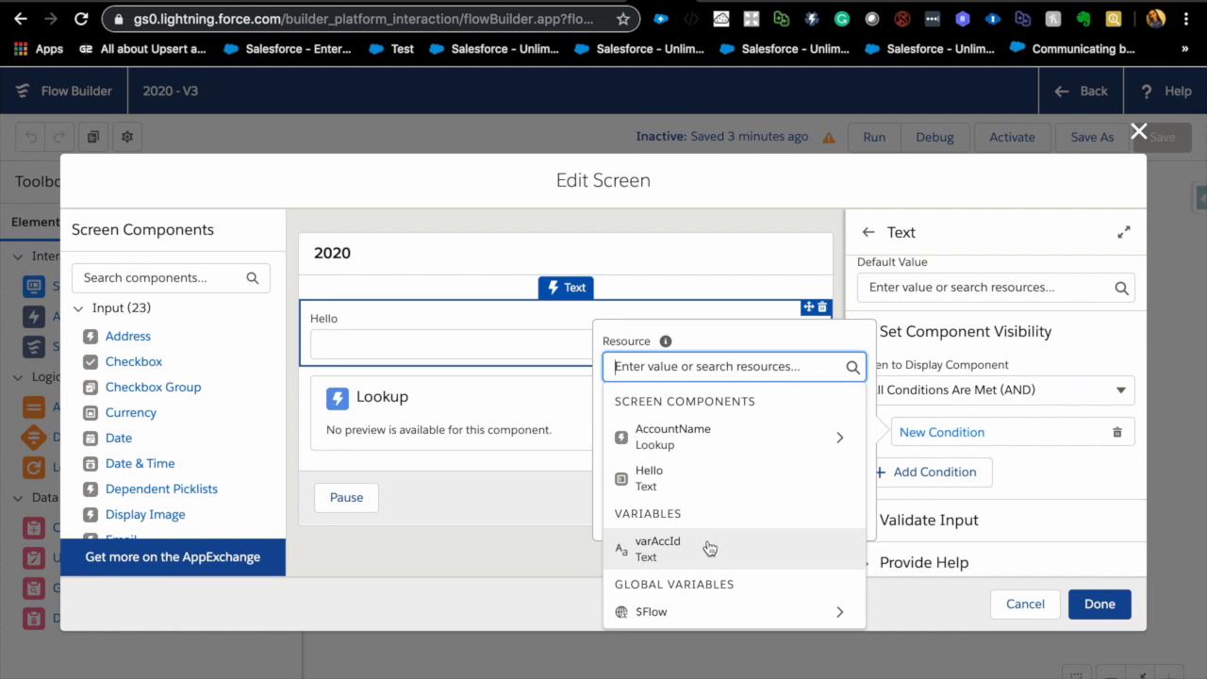
scroll(707, 555, up, 1)
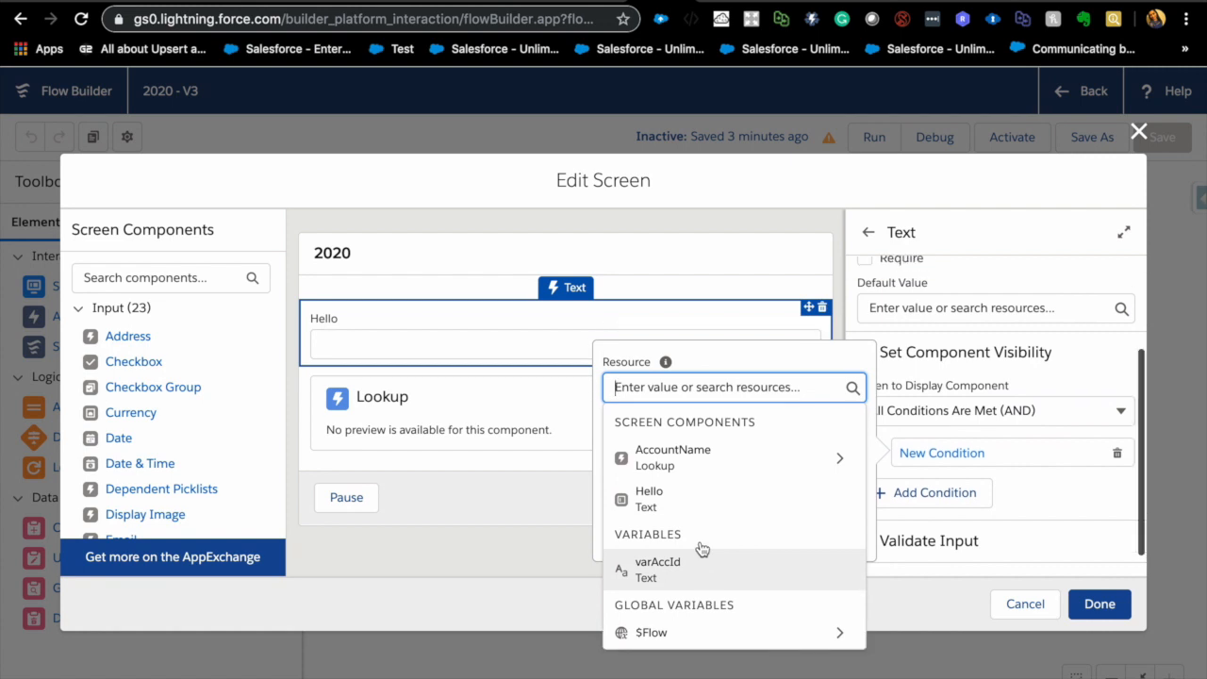
right_click(709, 364)
click(670, 397)
click(668, 390)
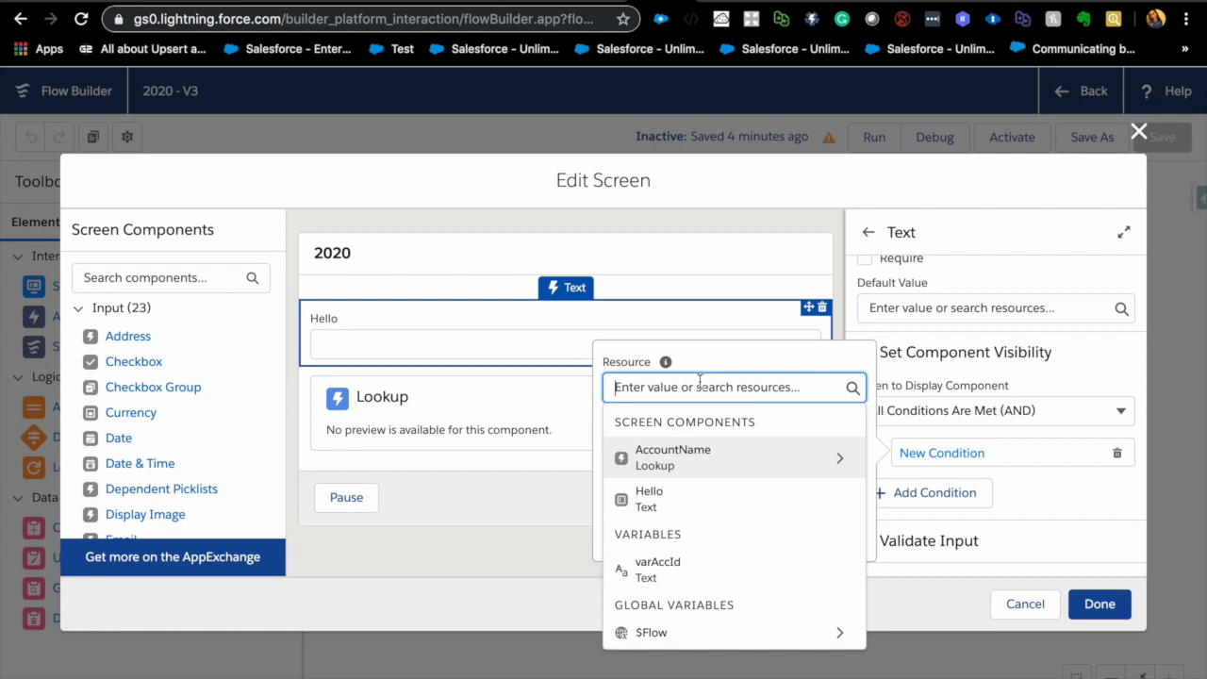
click(680, 502)
click(677, 492)
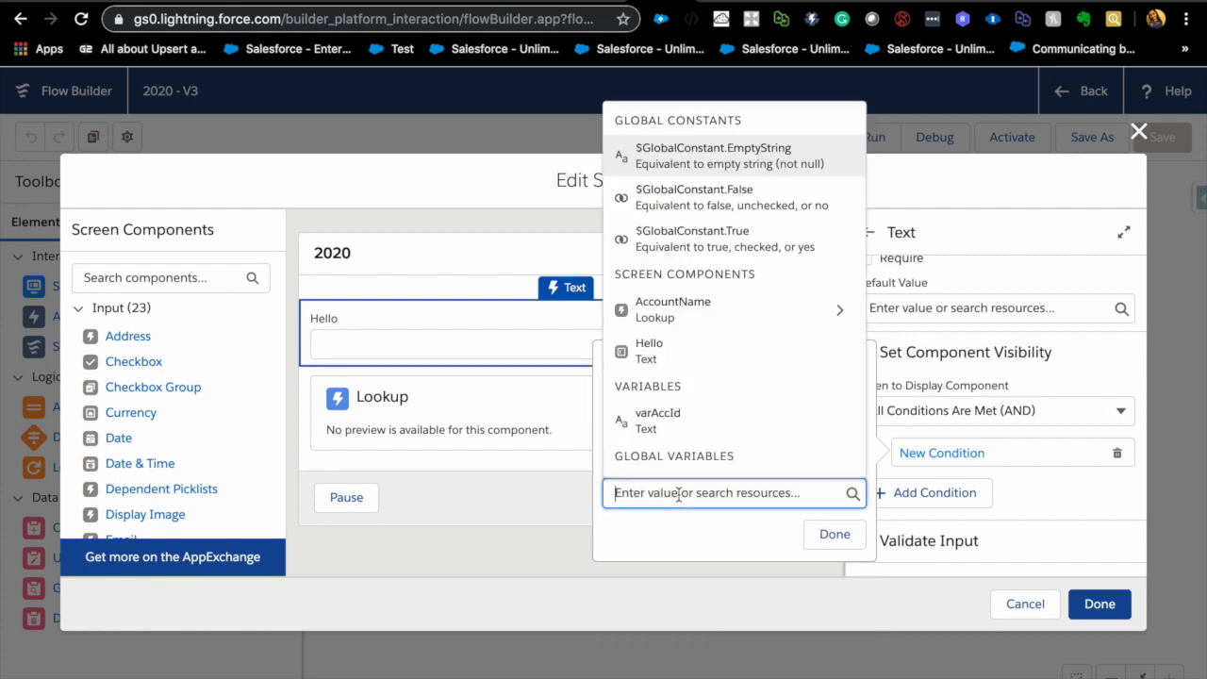
click(707, 349)
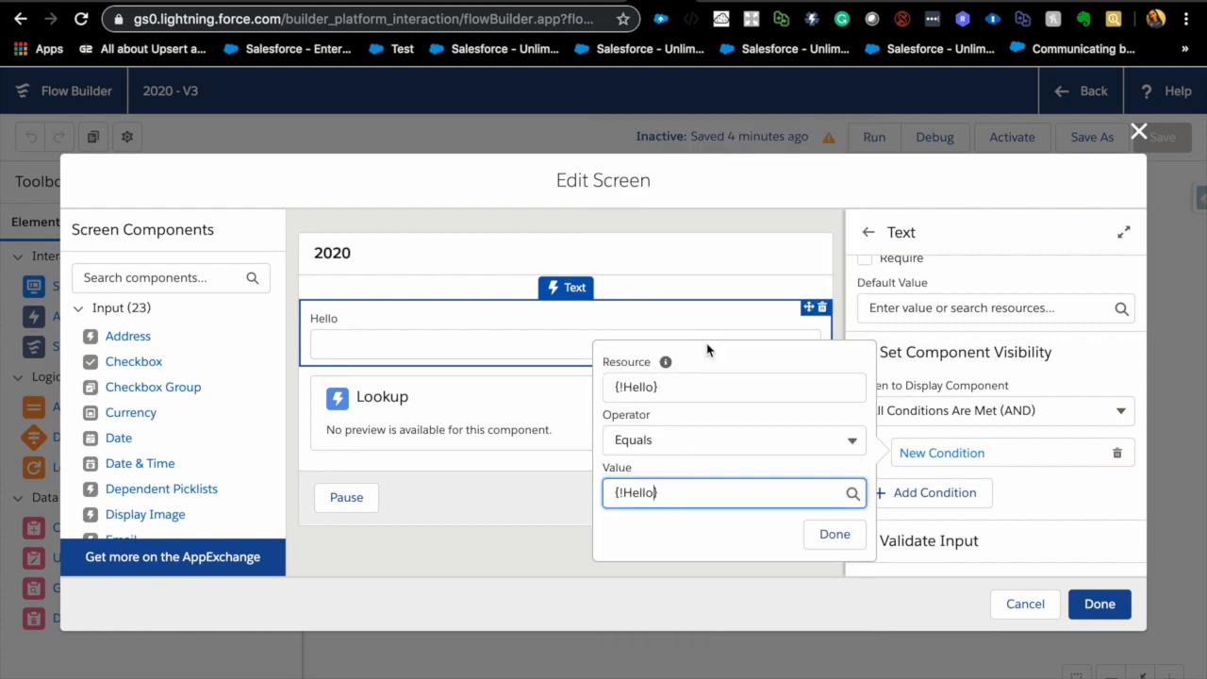
click(829, 533)
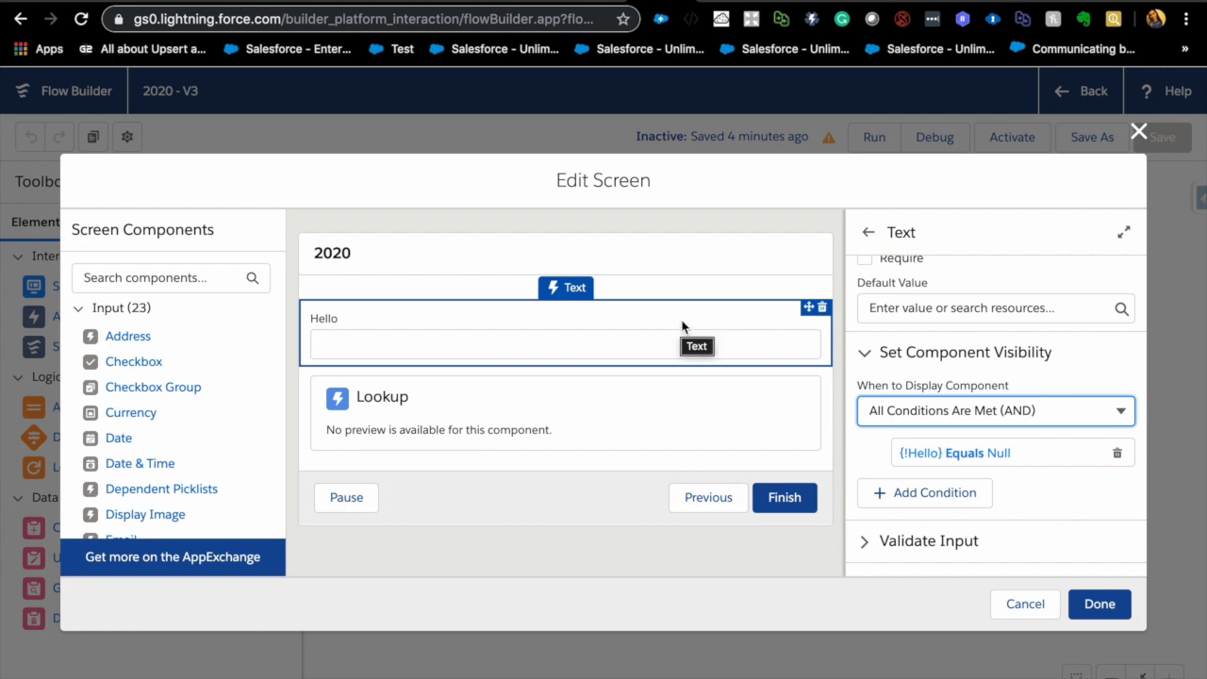
Step: Review the Lookup component's field API name, object API name, record ID and component visibility settings
scroll(892, 424, up, 2)
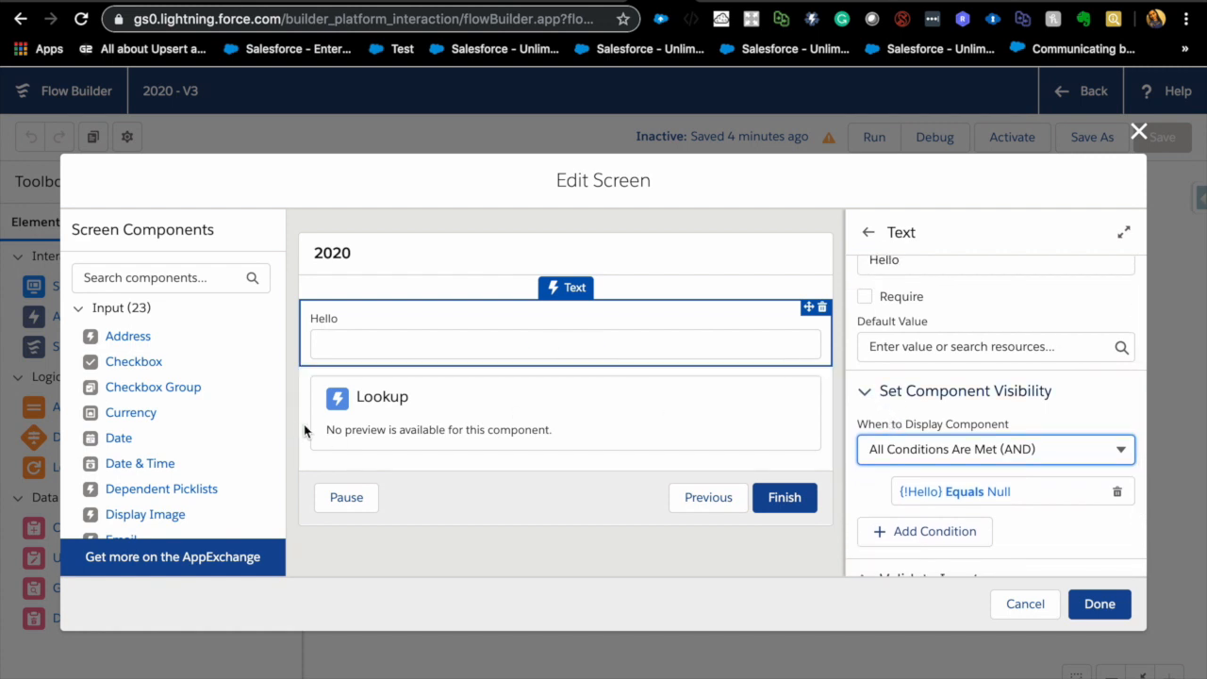
click(434, 432)
scroll(186, 421, down, 4)
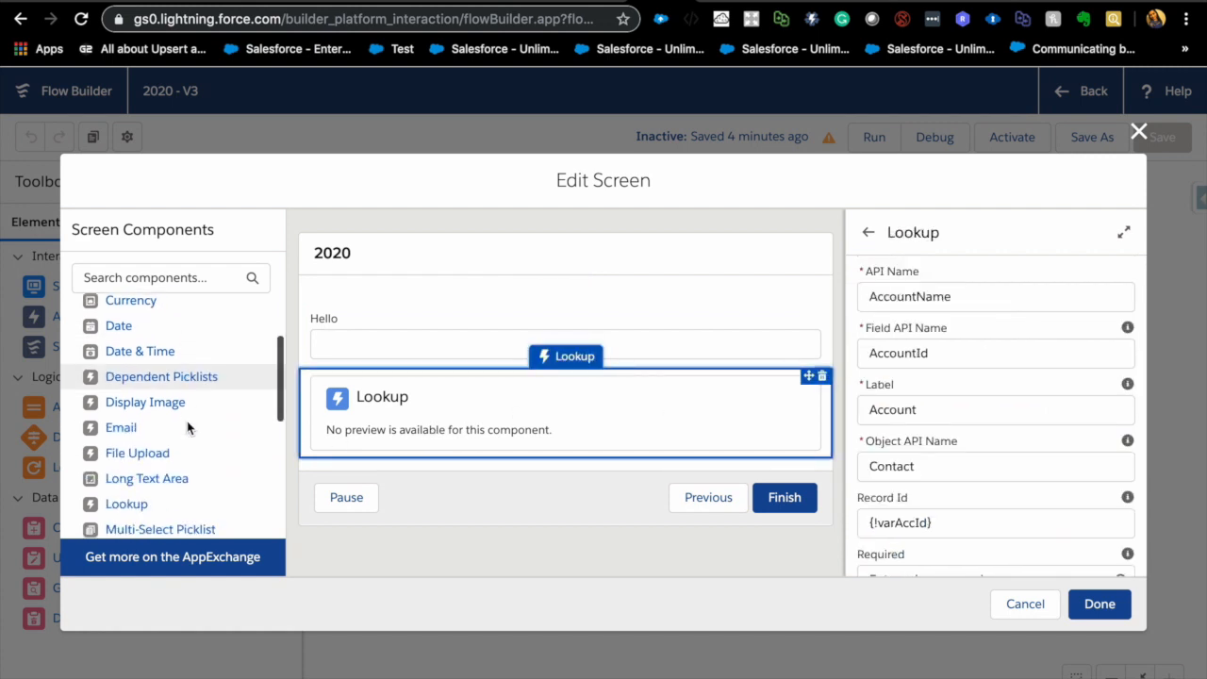
scroll(187, 421, down, 1)
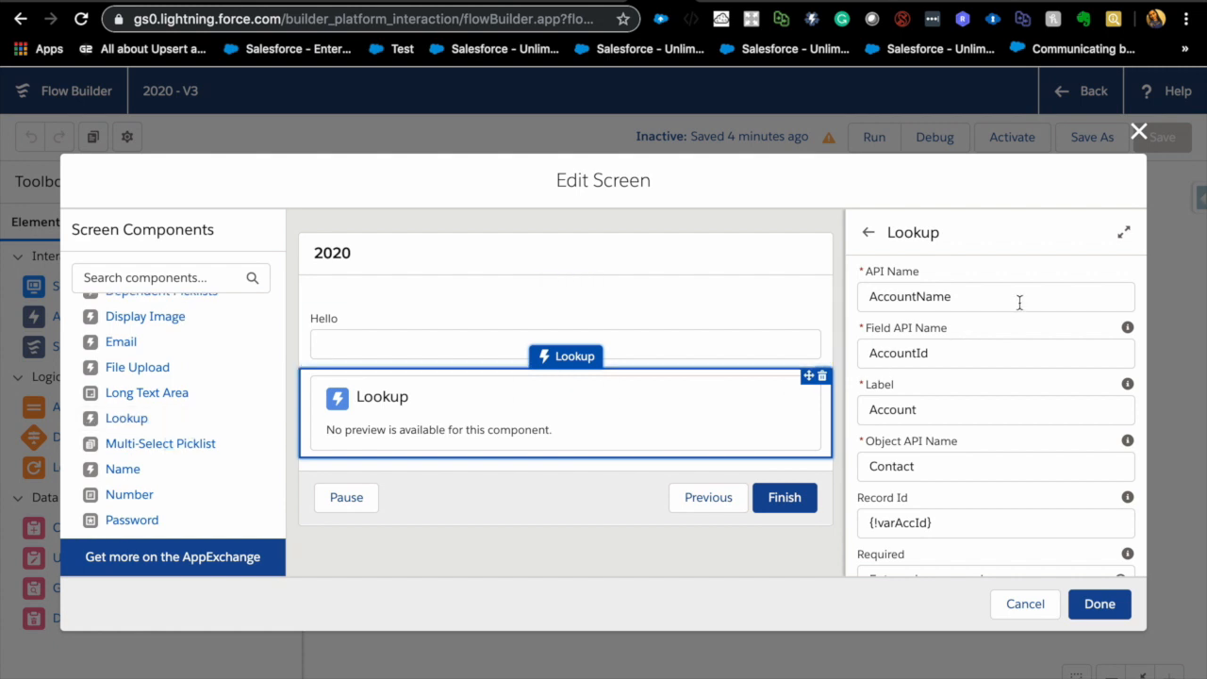
double_click(946, 351)
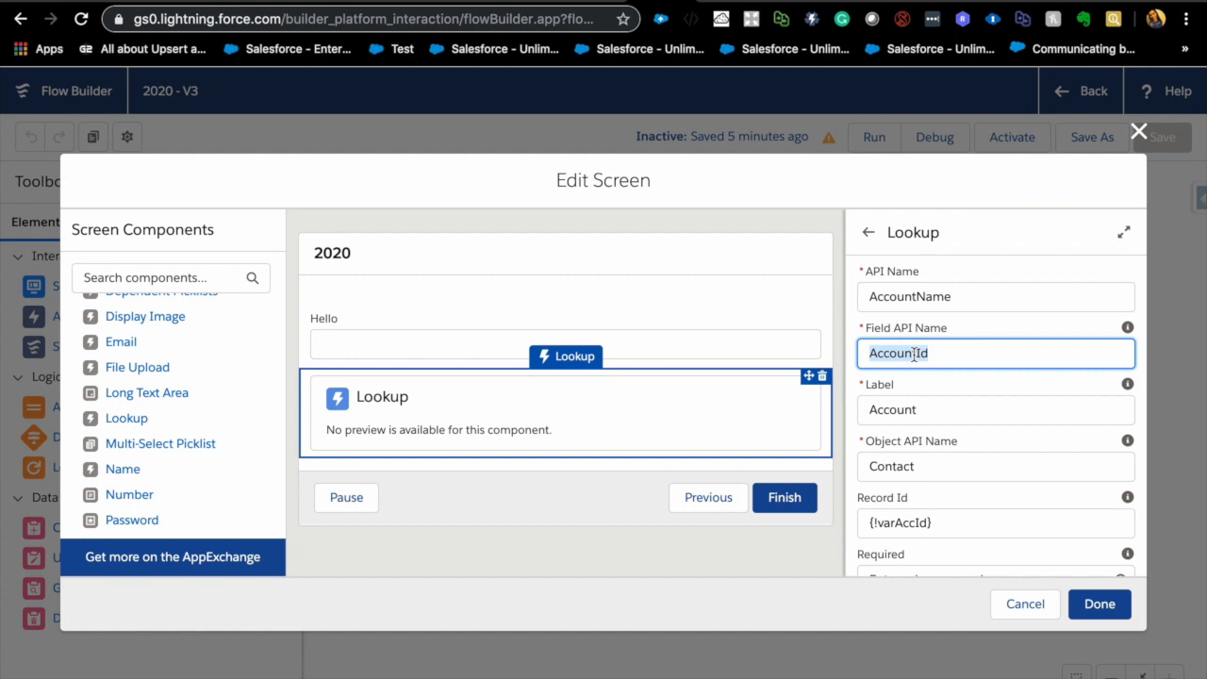
double_click(903, 469)
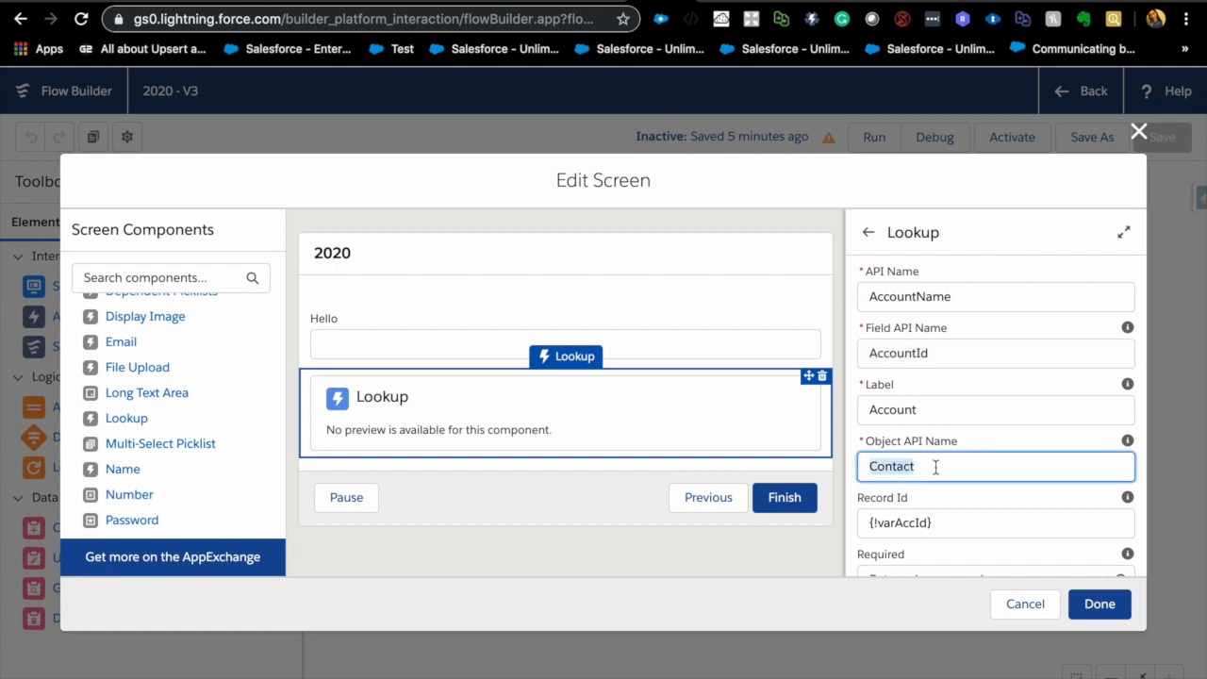
scroll(936, 467, down, 2)
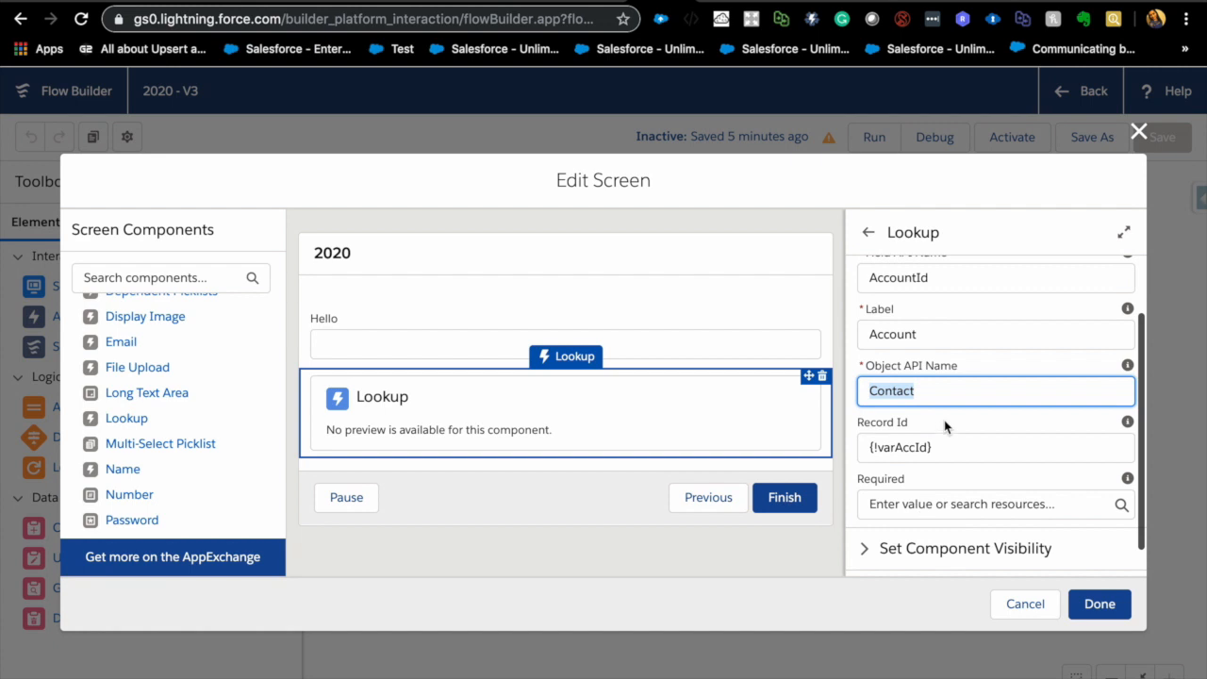
click(939, 447)
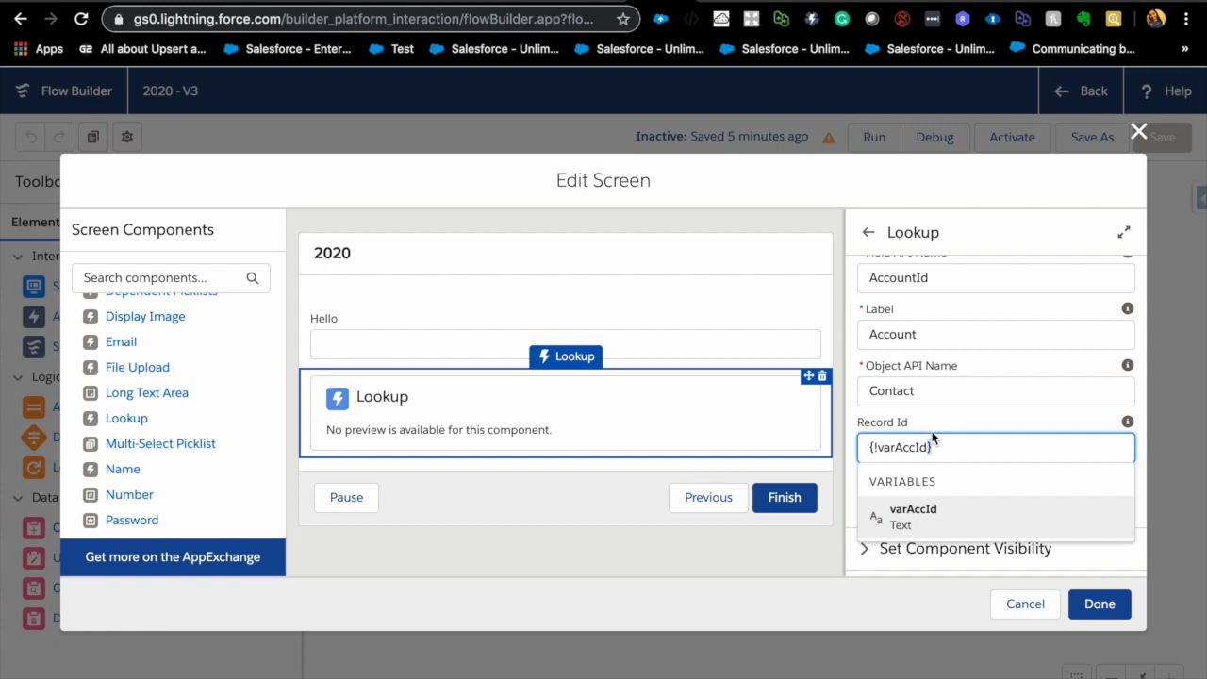
click(948, 426)
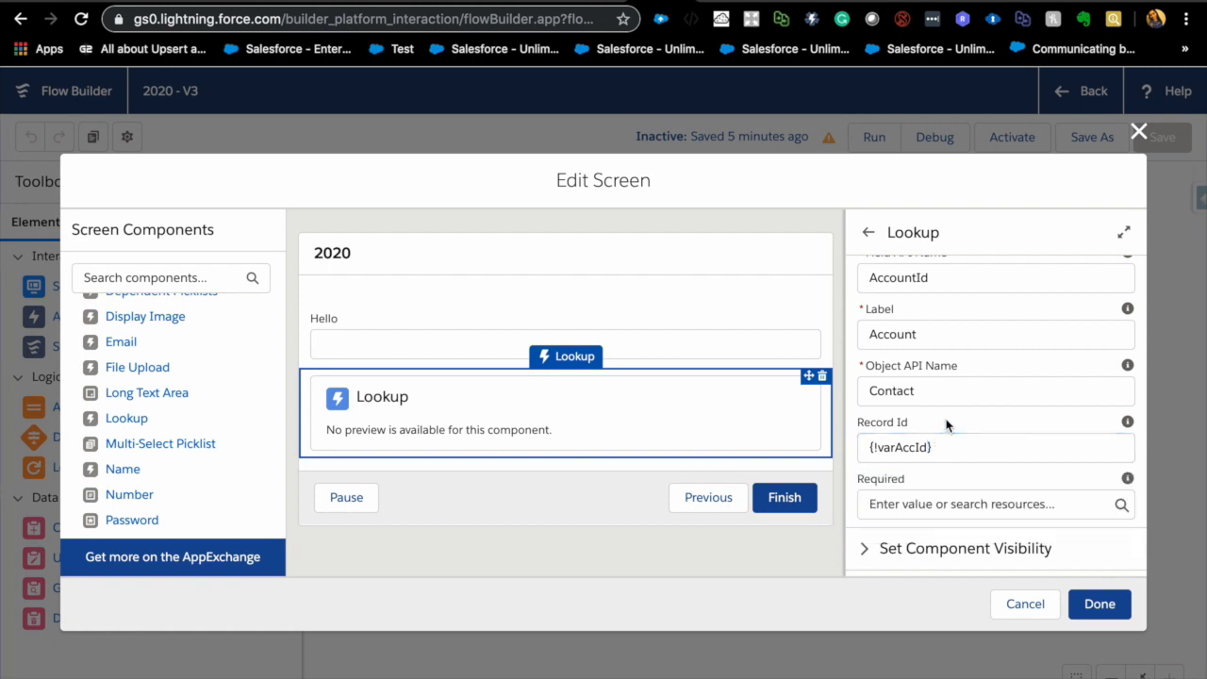
click(902, 554)
scroll(904, 557, down, 2)
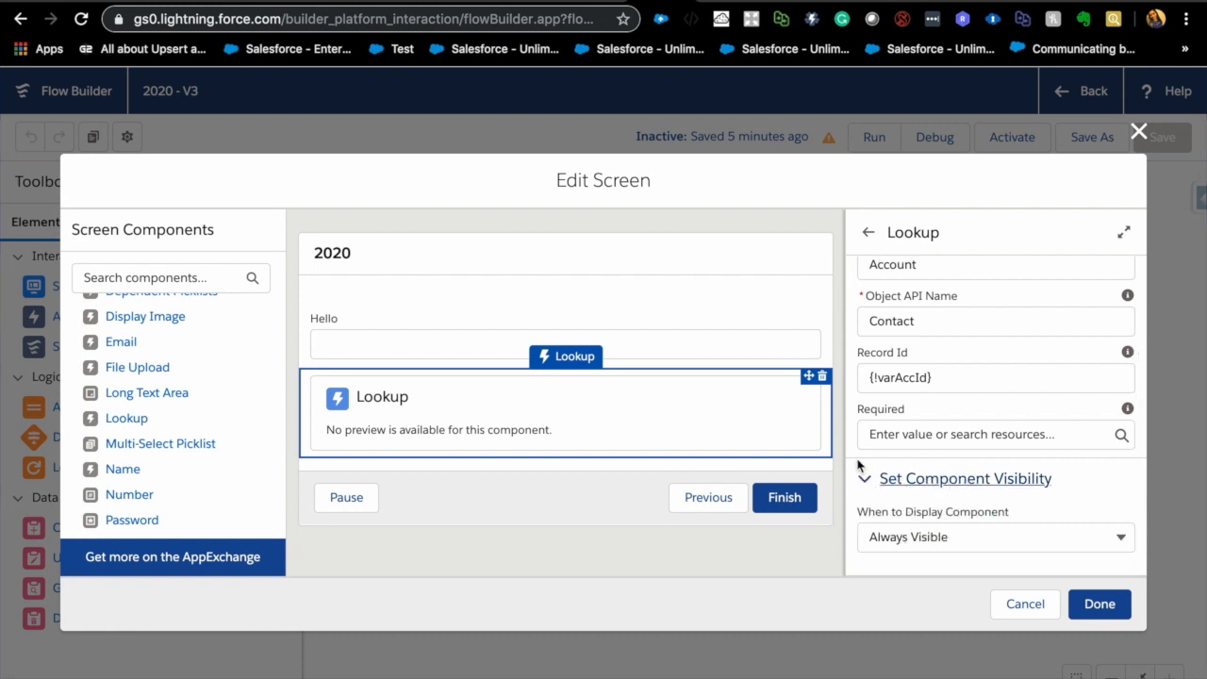
scroll(948, 439, up, 3)
scroll(948, 441, down, 1)
Step: Clear the Lookup component's Record Id, assign the varAccId variable to it again, and finish editing the screen
click(938, 477)
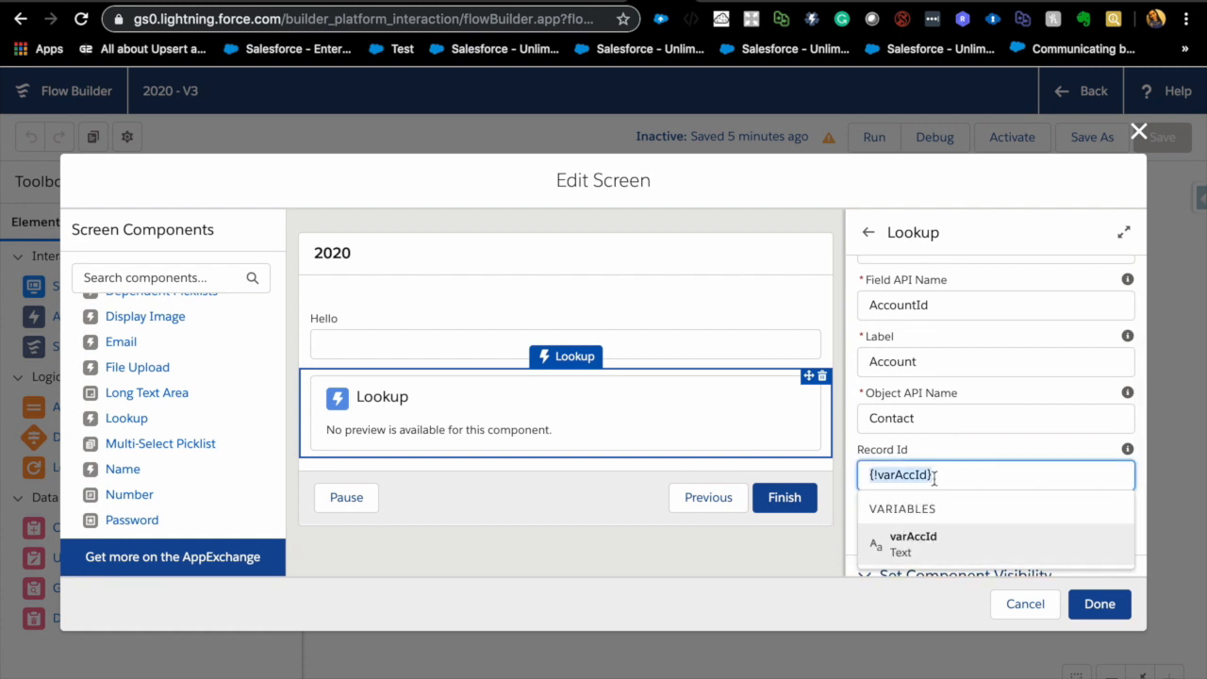
key(BackSpace)
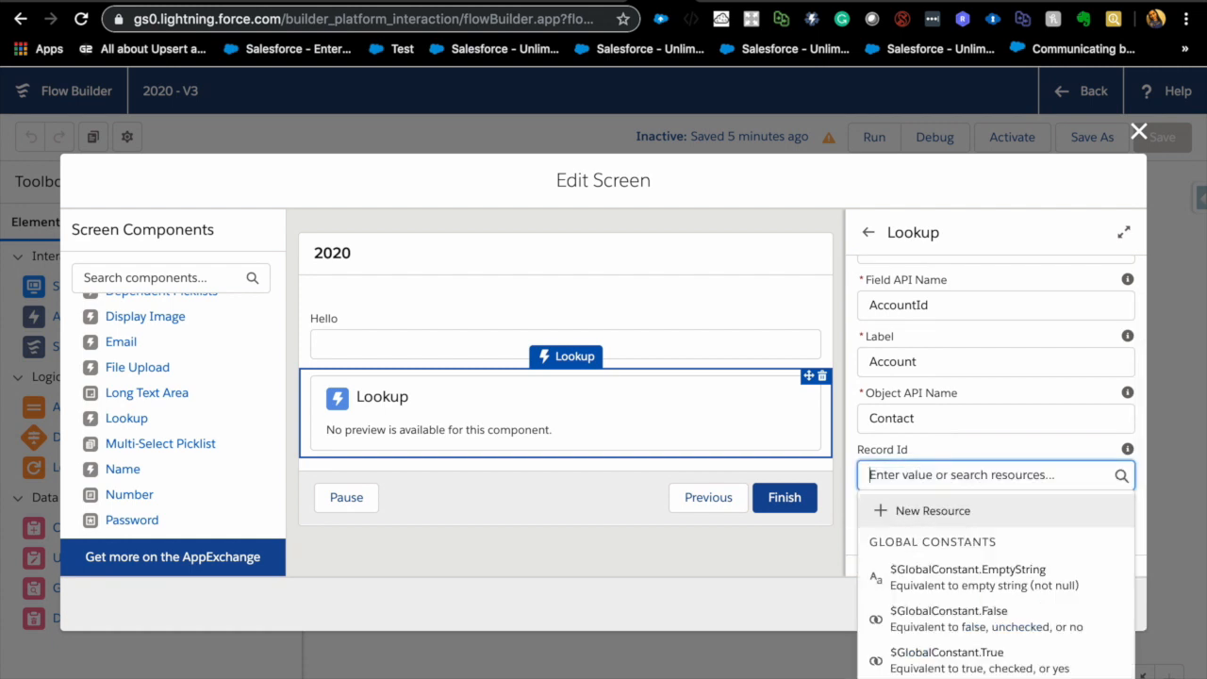
click(952, 507)
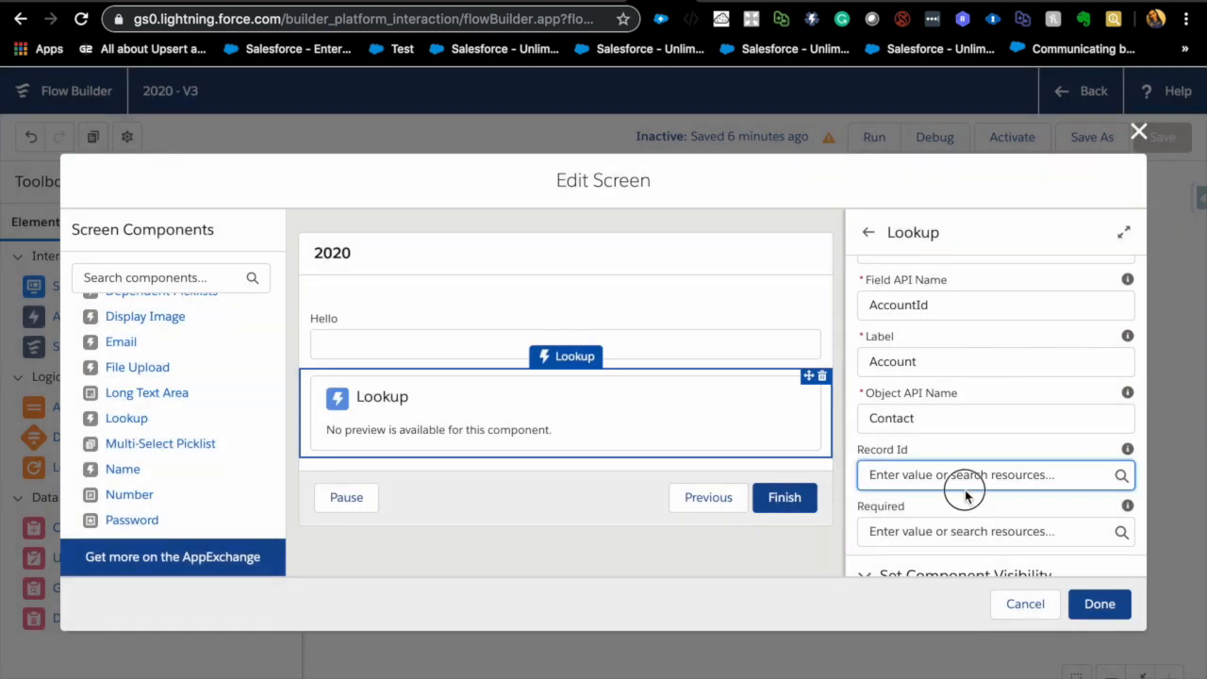
click(962, 474)
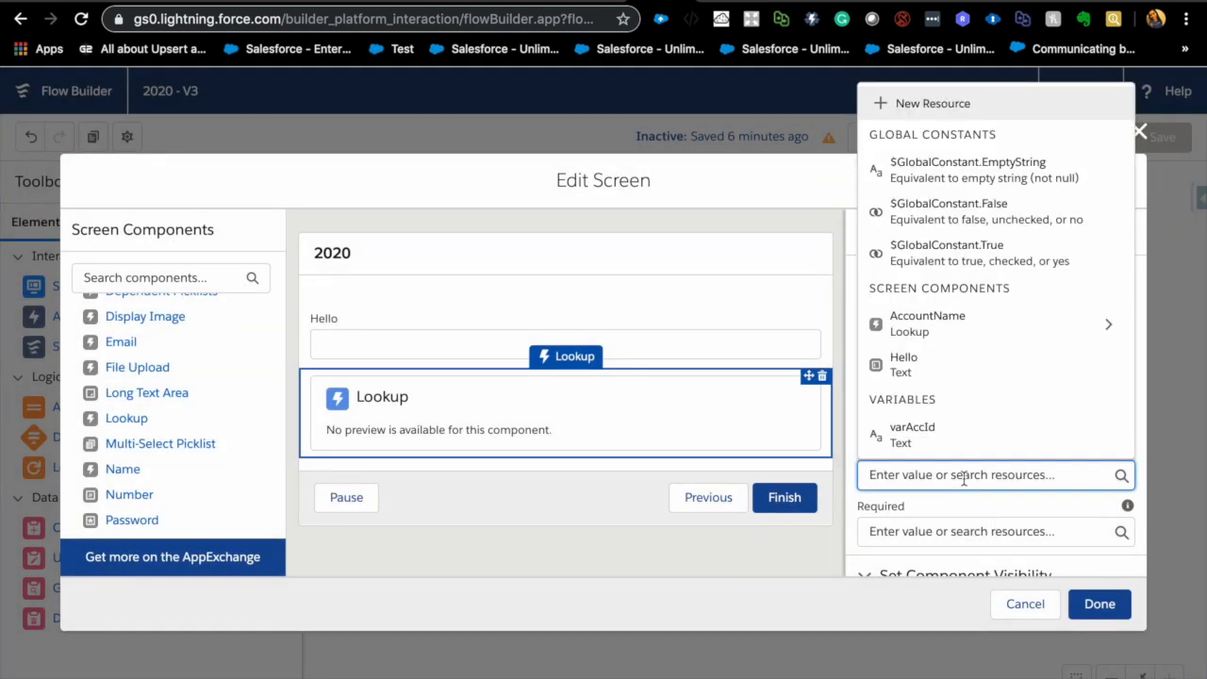
click(938, 447)
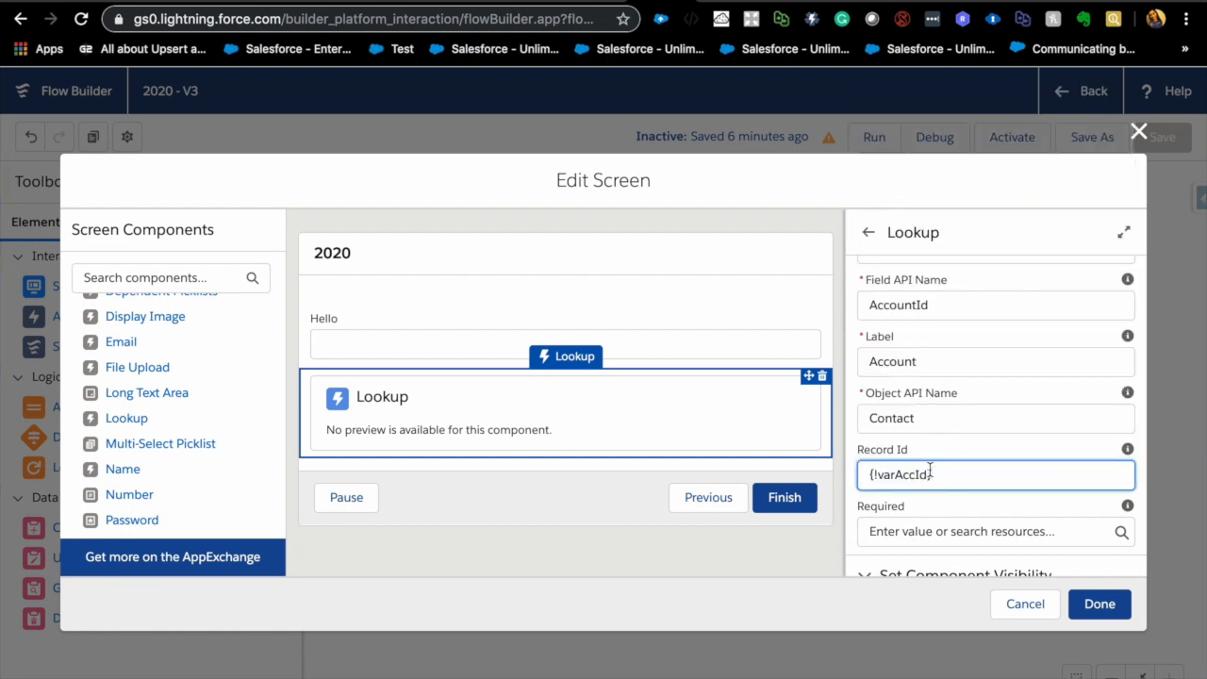
click(1099, 604)
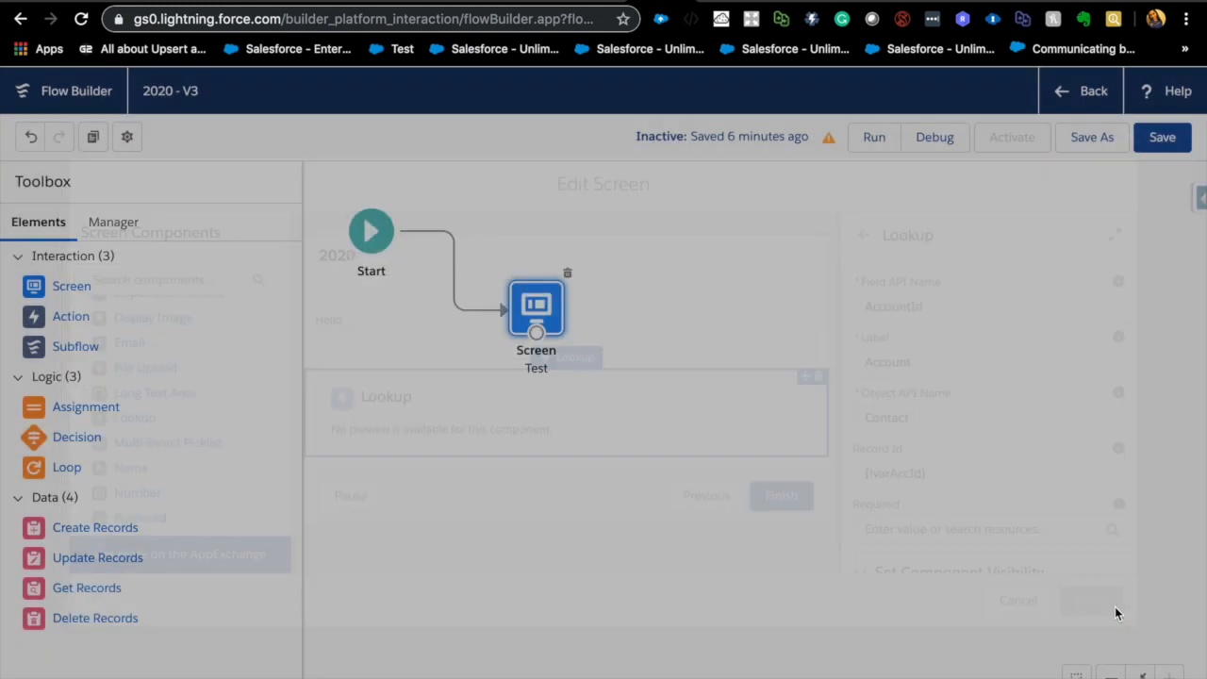
Step: Debug the flow without an input value, choose Burlington Textiles Corp of America as the account, and activate the Hello field
click(935, 137)
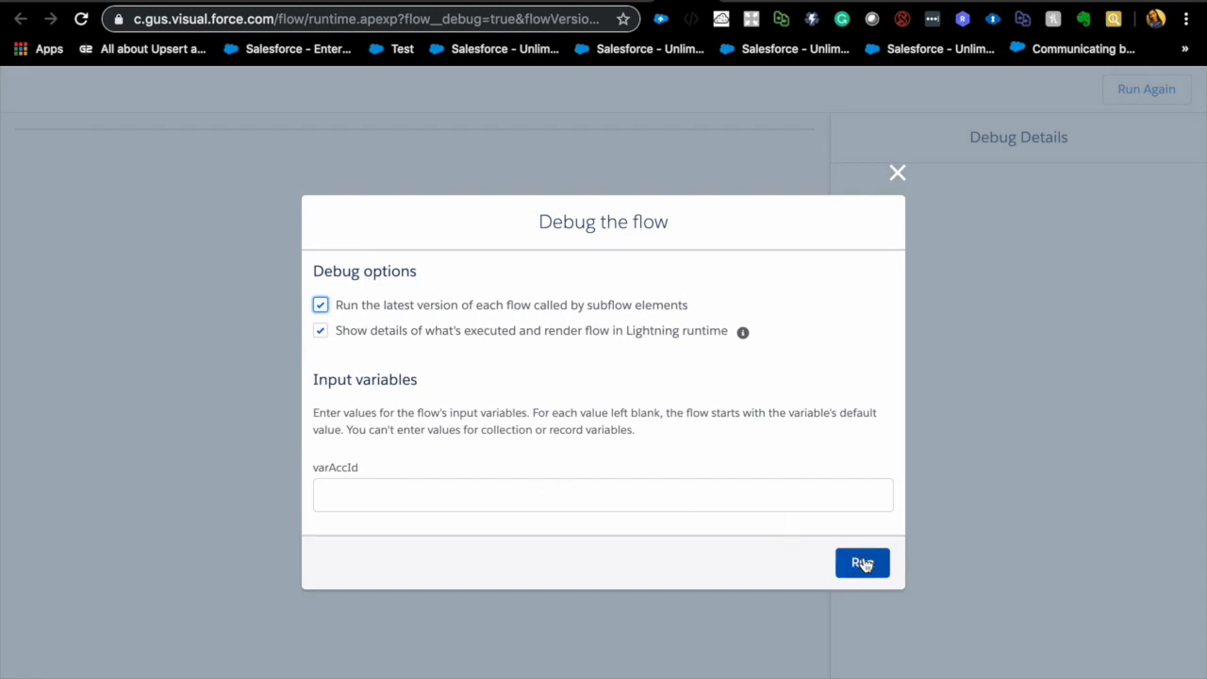
click(862, 563)
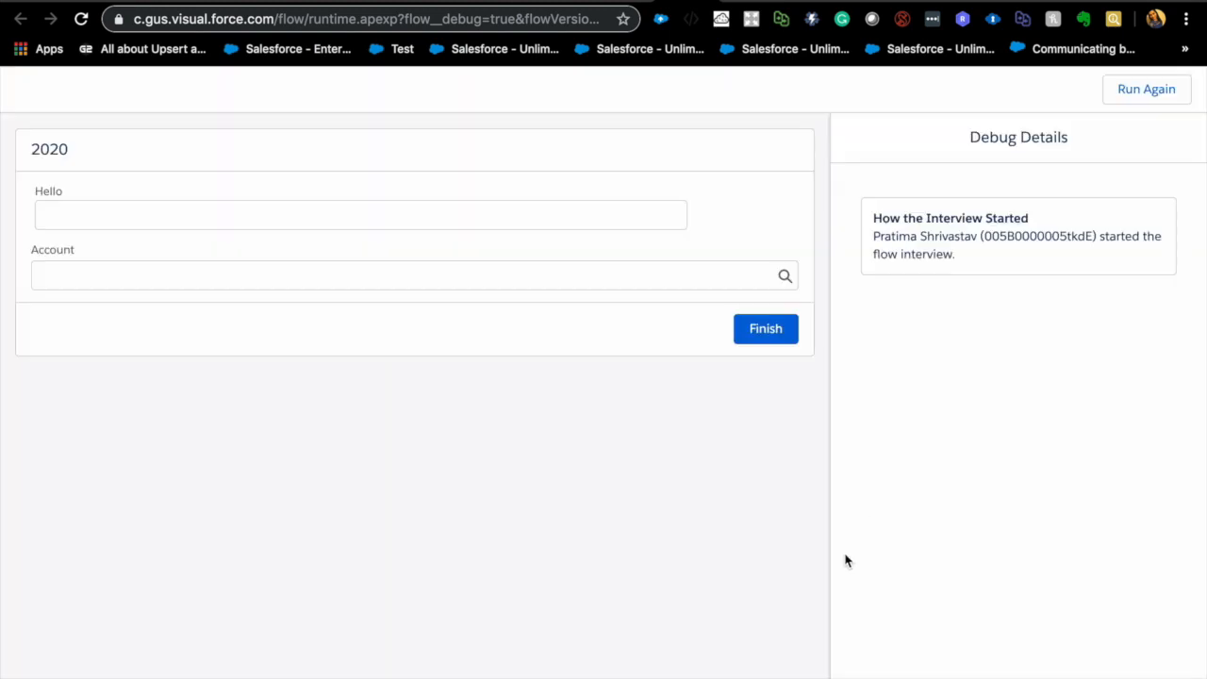
click(238, 275)
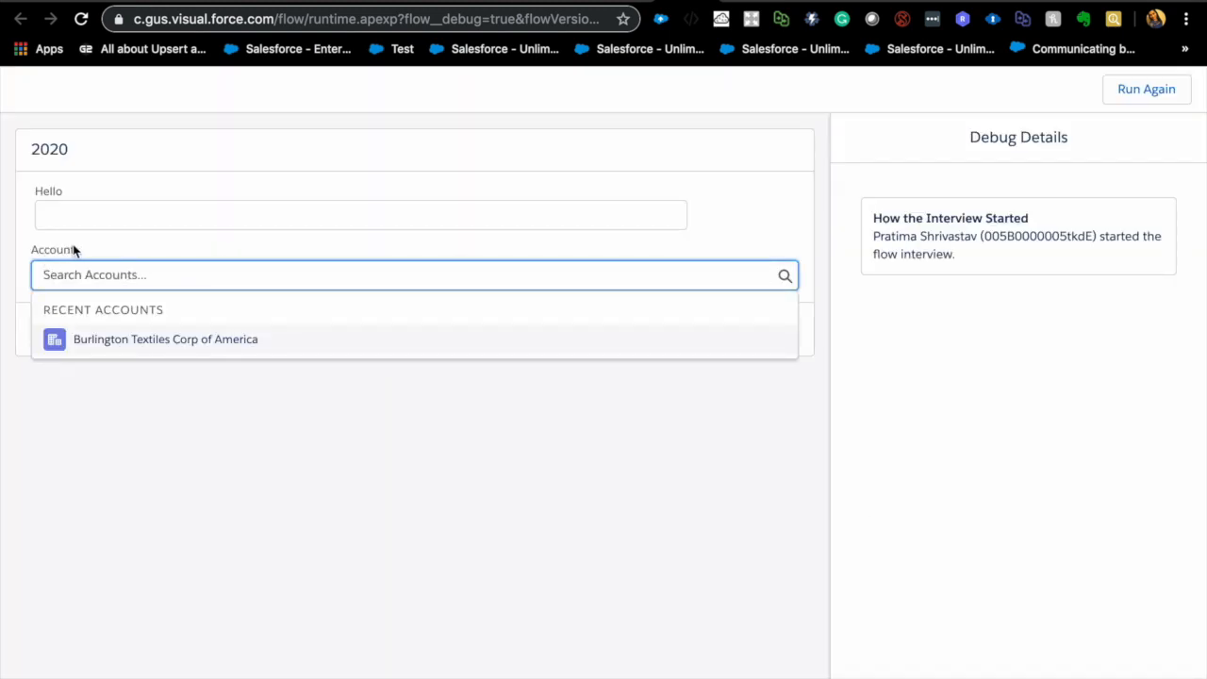
click(116, 339)
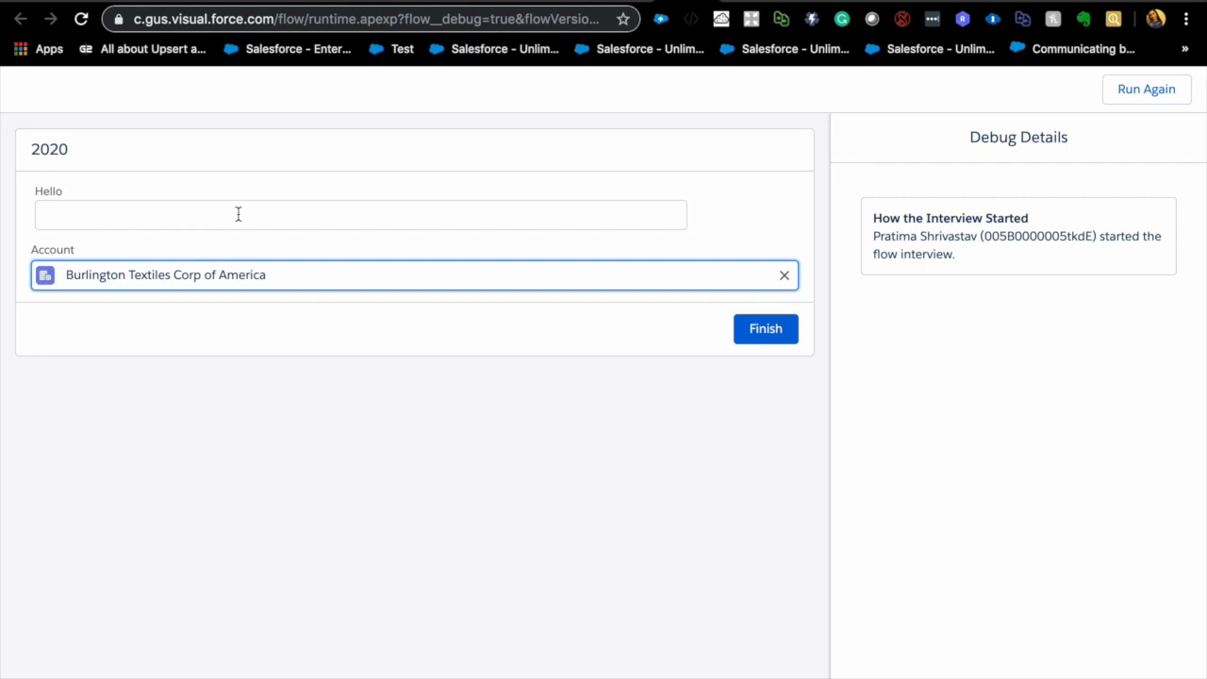
click(325, 222)
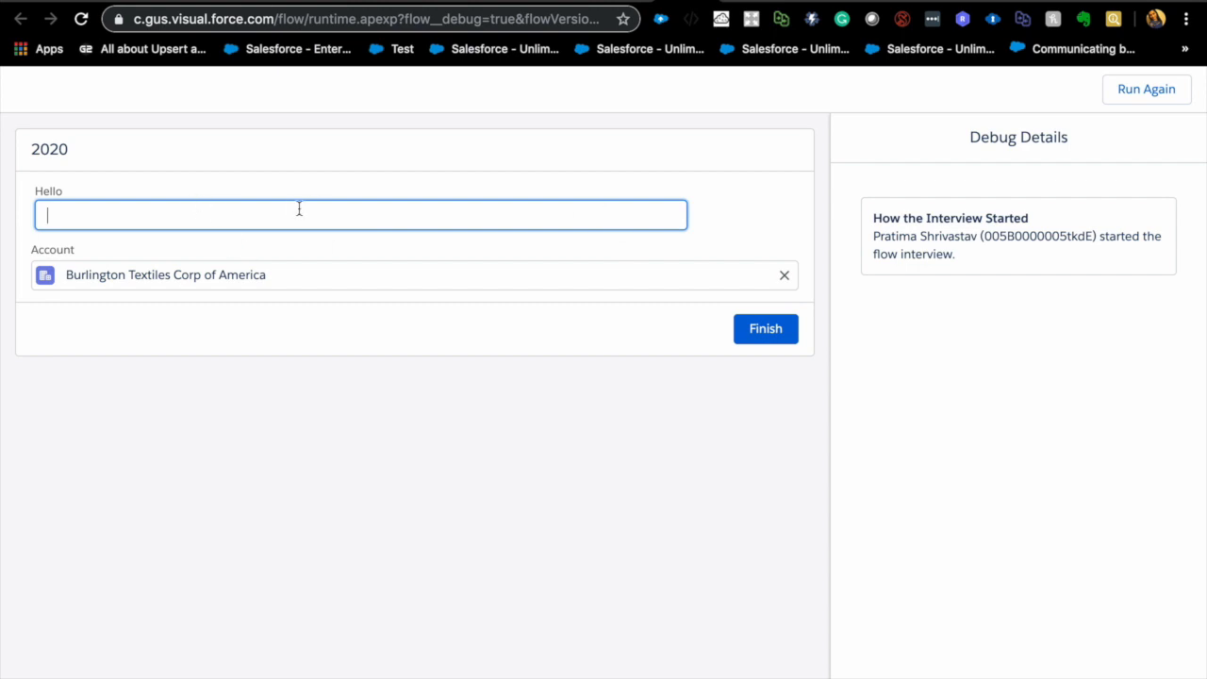
Step: Leave the debug run and switch to the empty flow that contains only the Start element
click(707, 2)
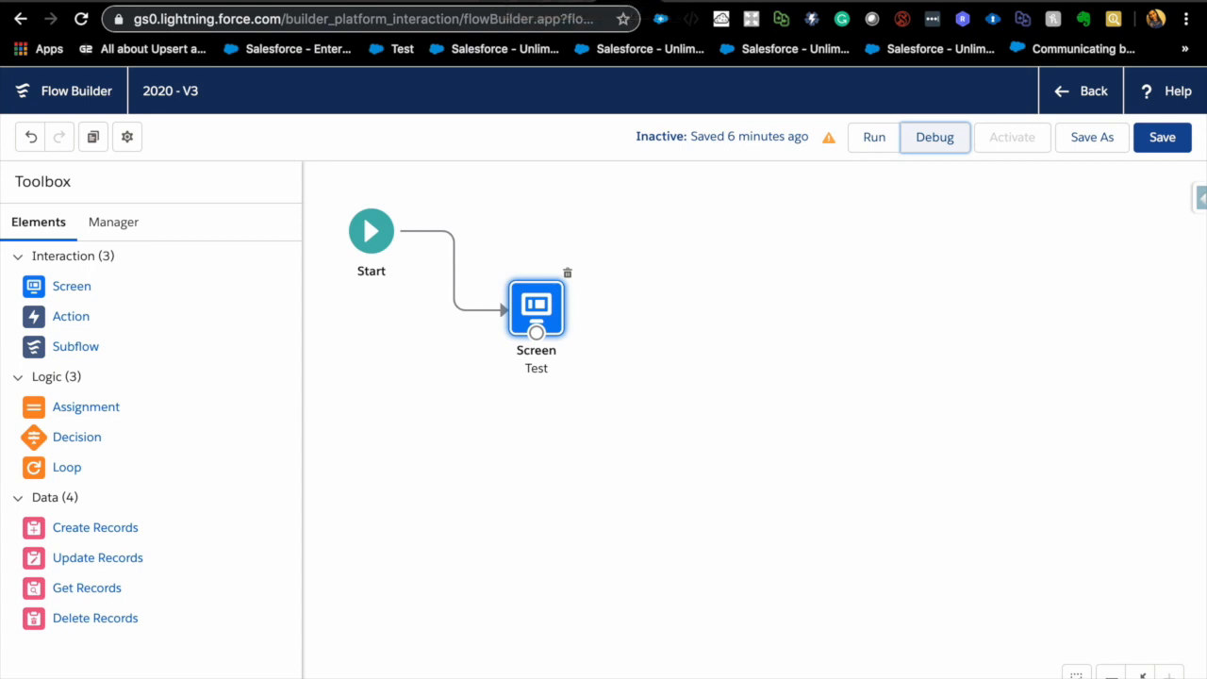
click(568, 2)
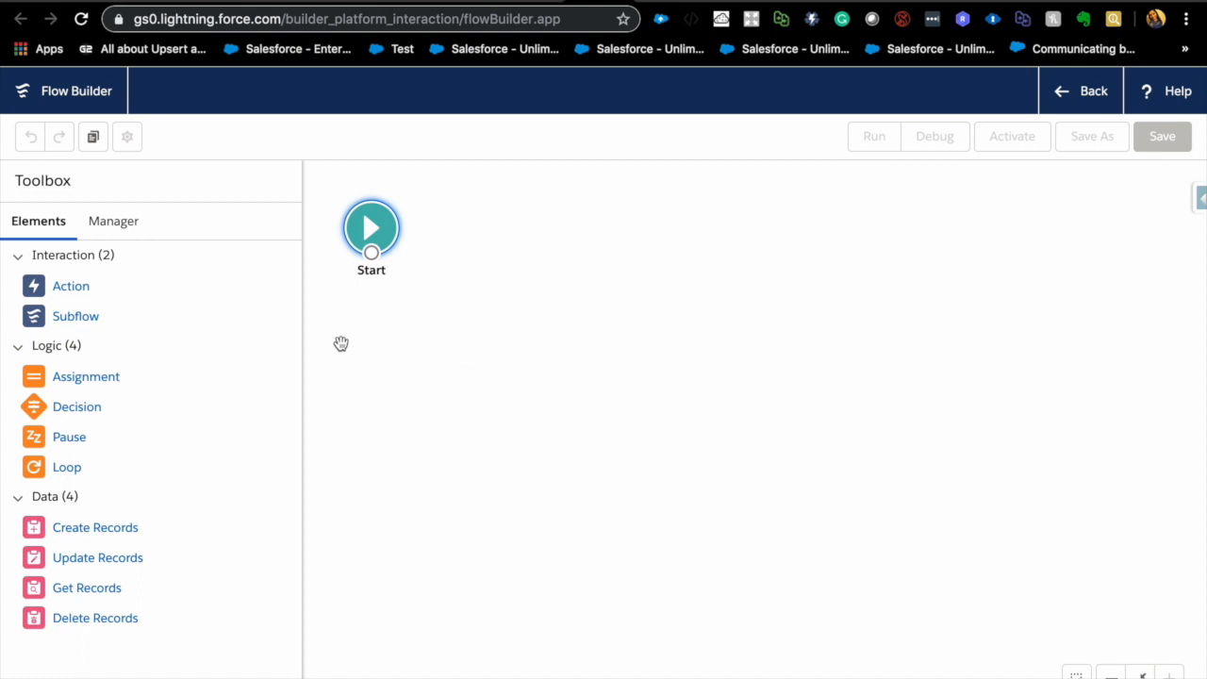
Step: Set the Start element's flow trigger to Schedule, review its frequency and object choices, and close the settings without applying them
double_click(376, 236)
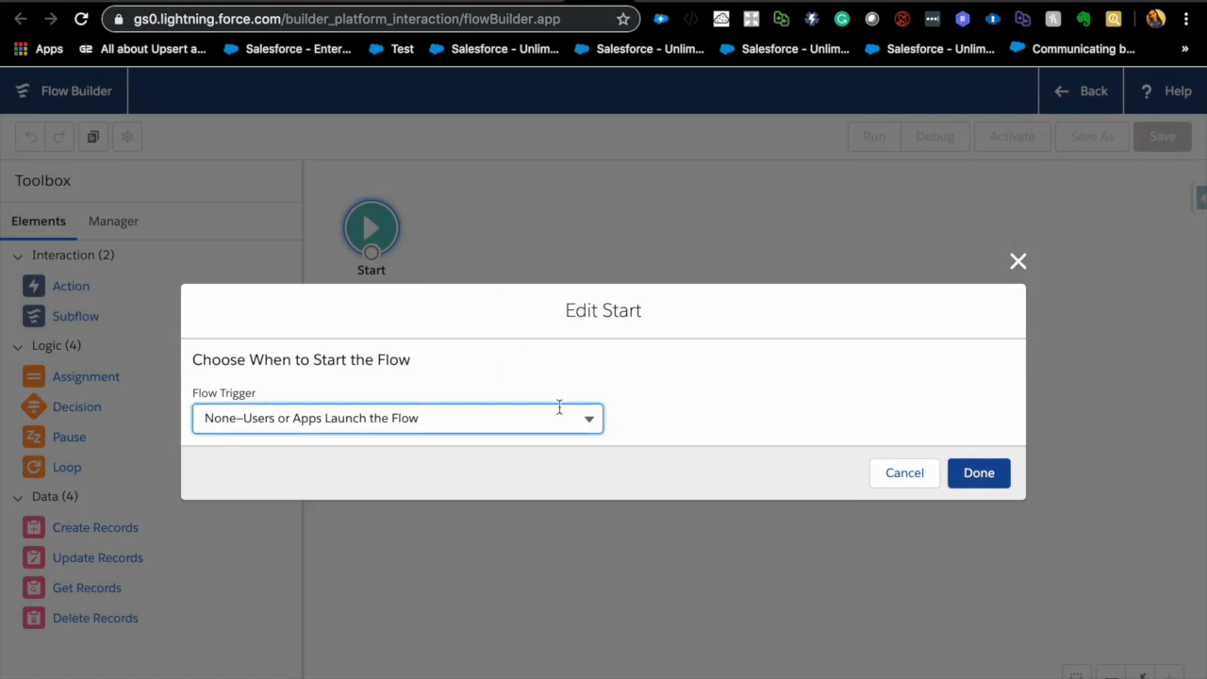
click(588, 426)
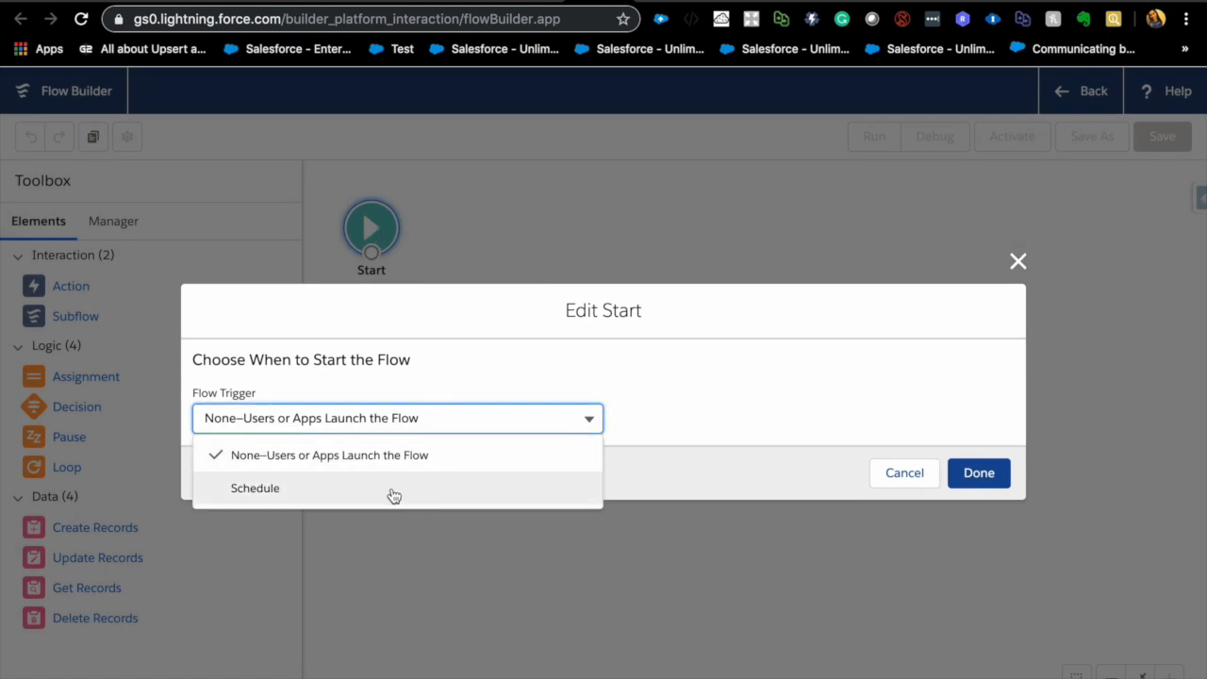
click(394, 490)
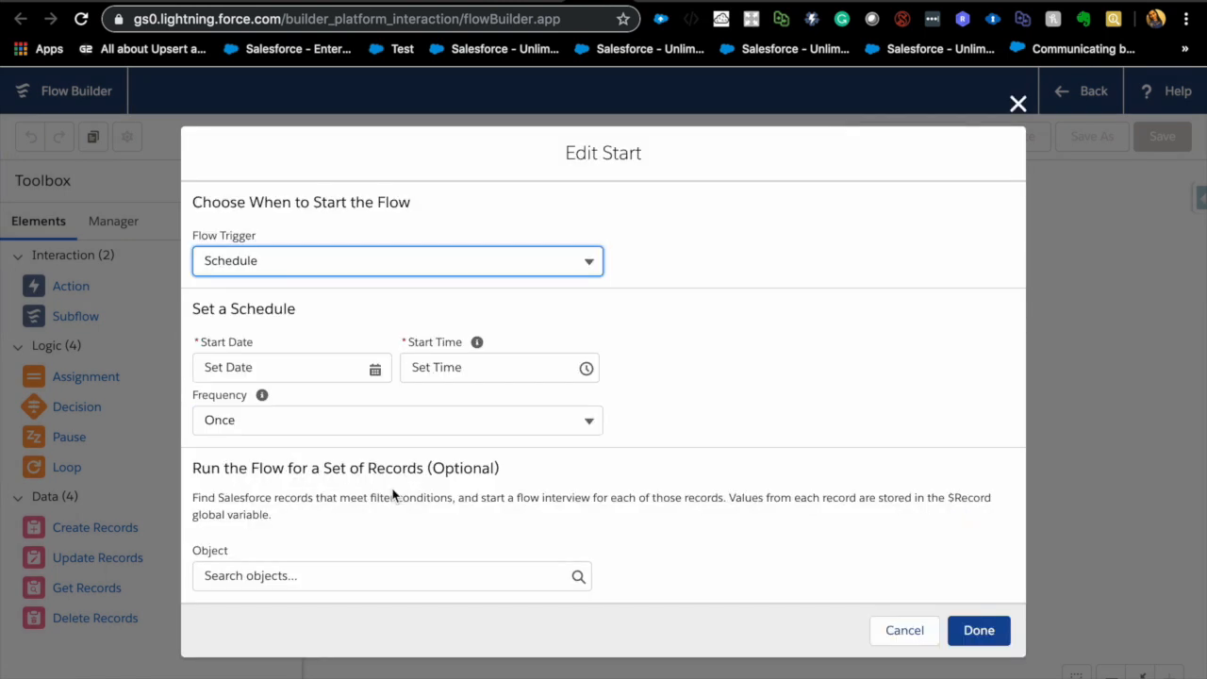
click(396, 426)
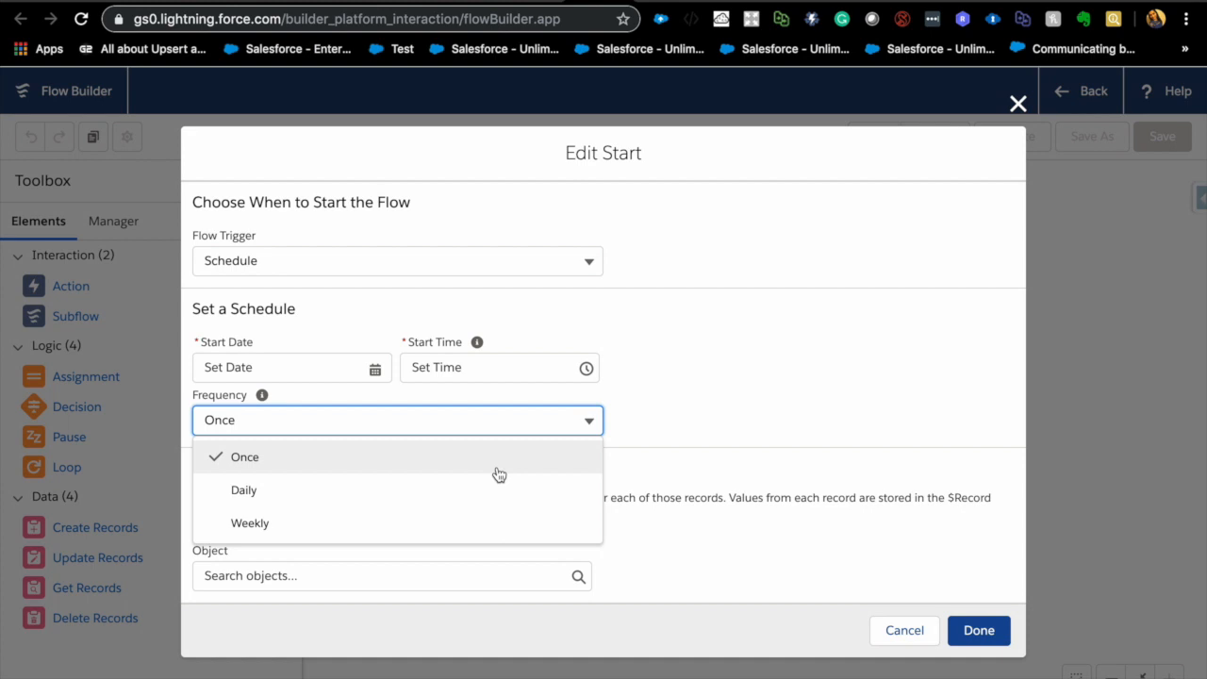
click(819, 342)
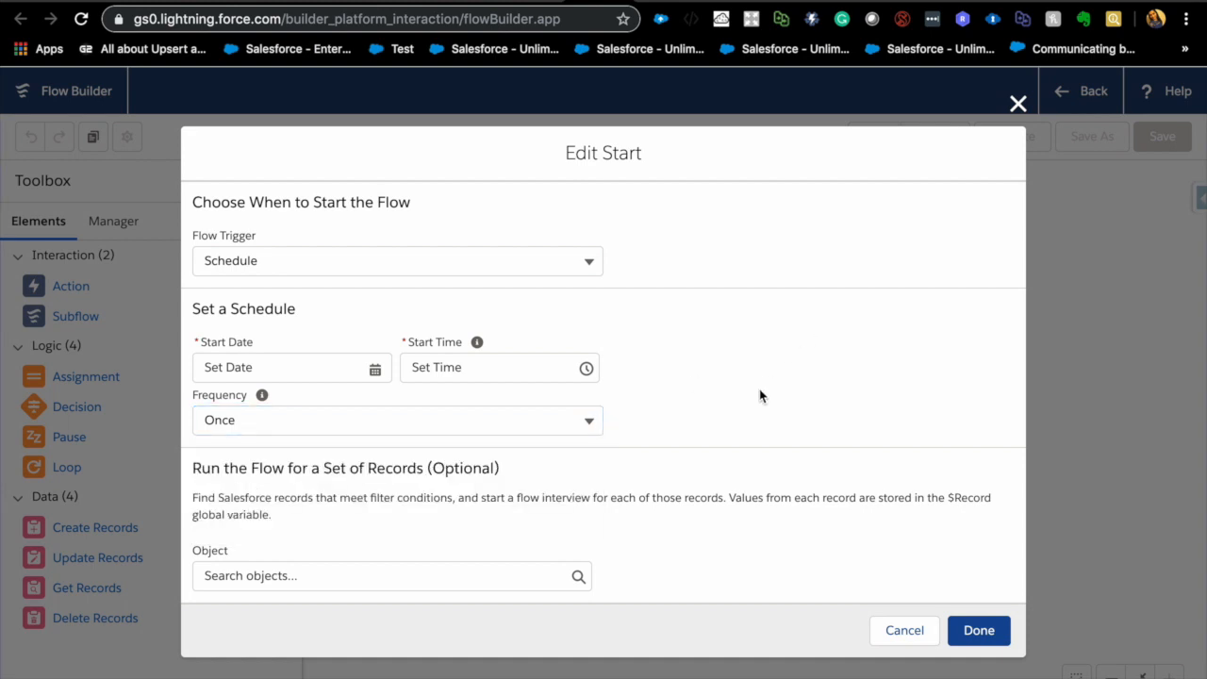
click(361, 577)
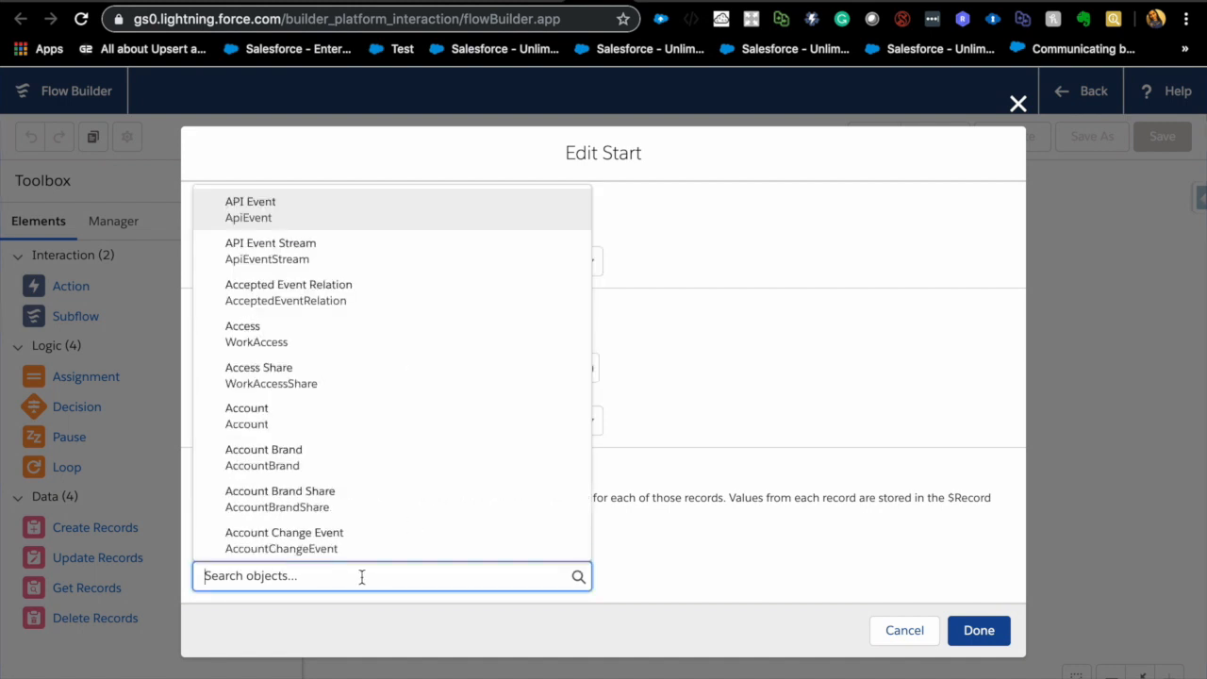
click(679, 393)
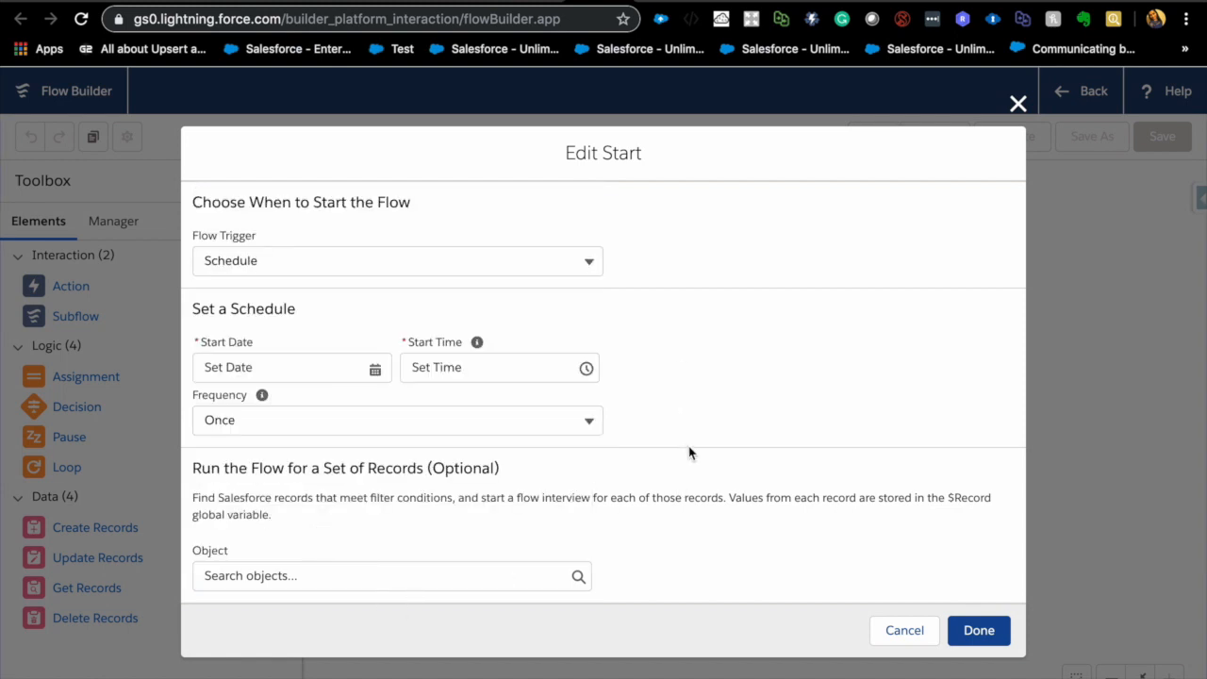
click(1018, 104)
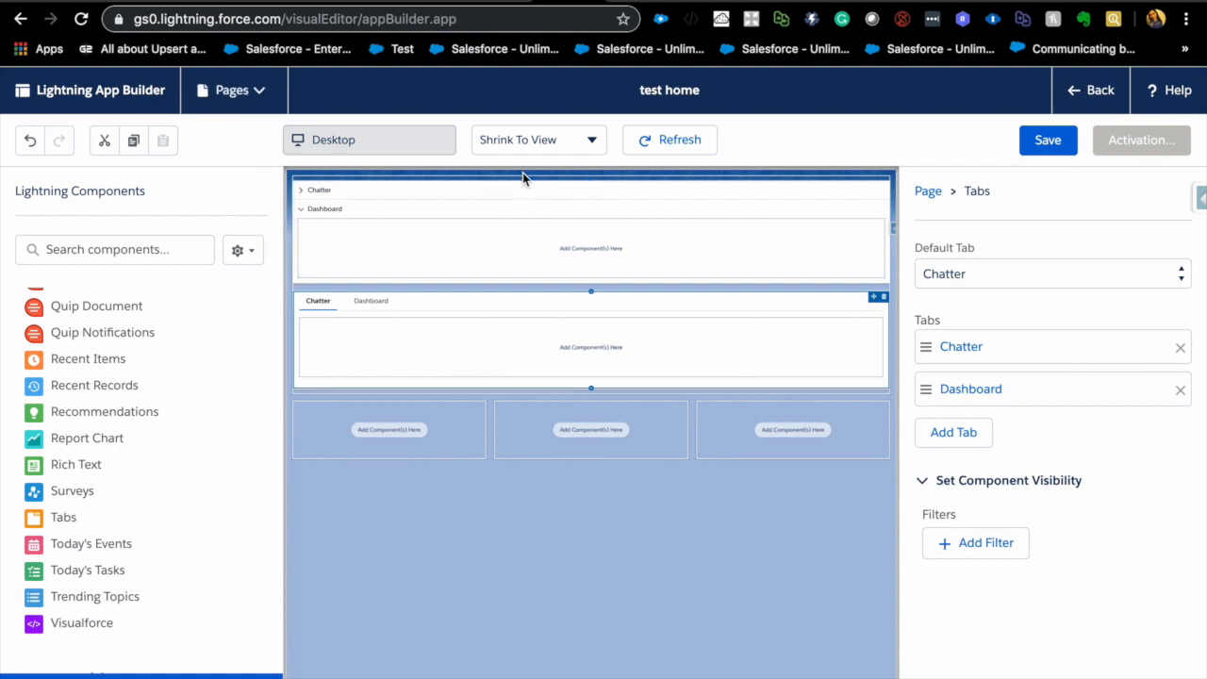
Step: Switch to the Lightning App Builder, open Account Record Page in place of the test home page, and dismiss the error message
click(261, 98)
click(272, 173)
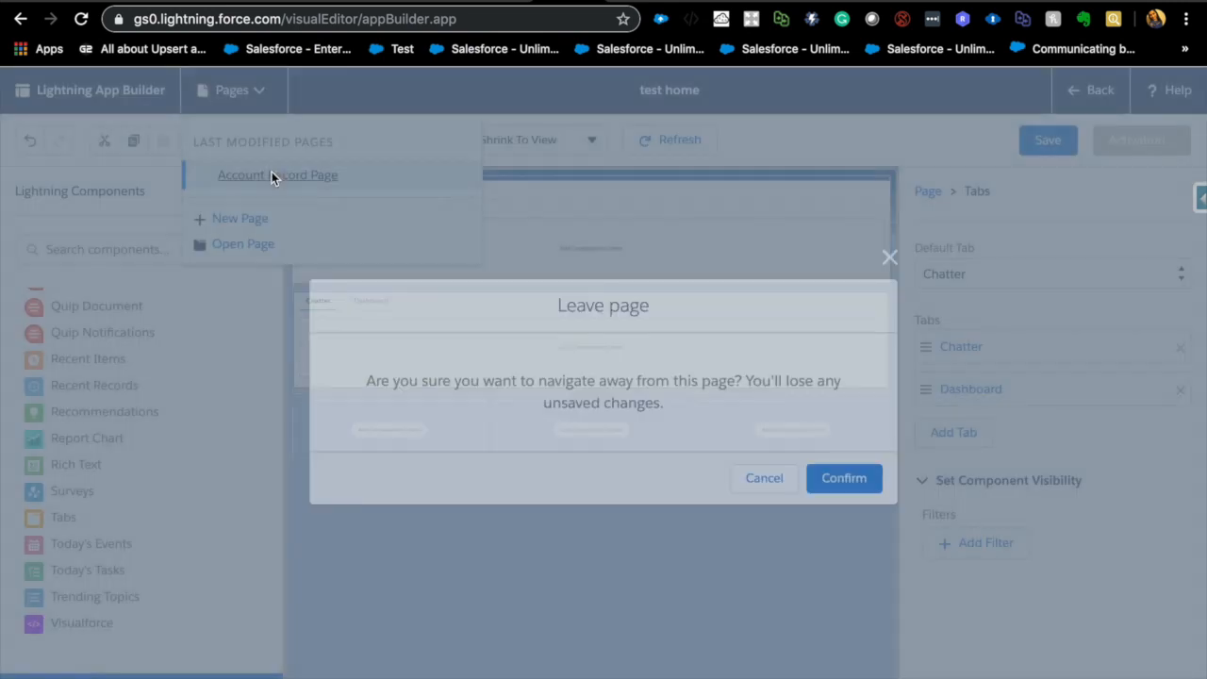
click(854, 479)
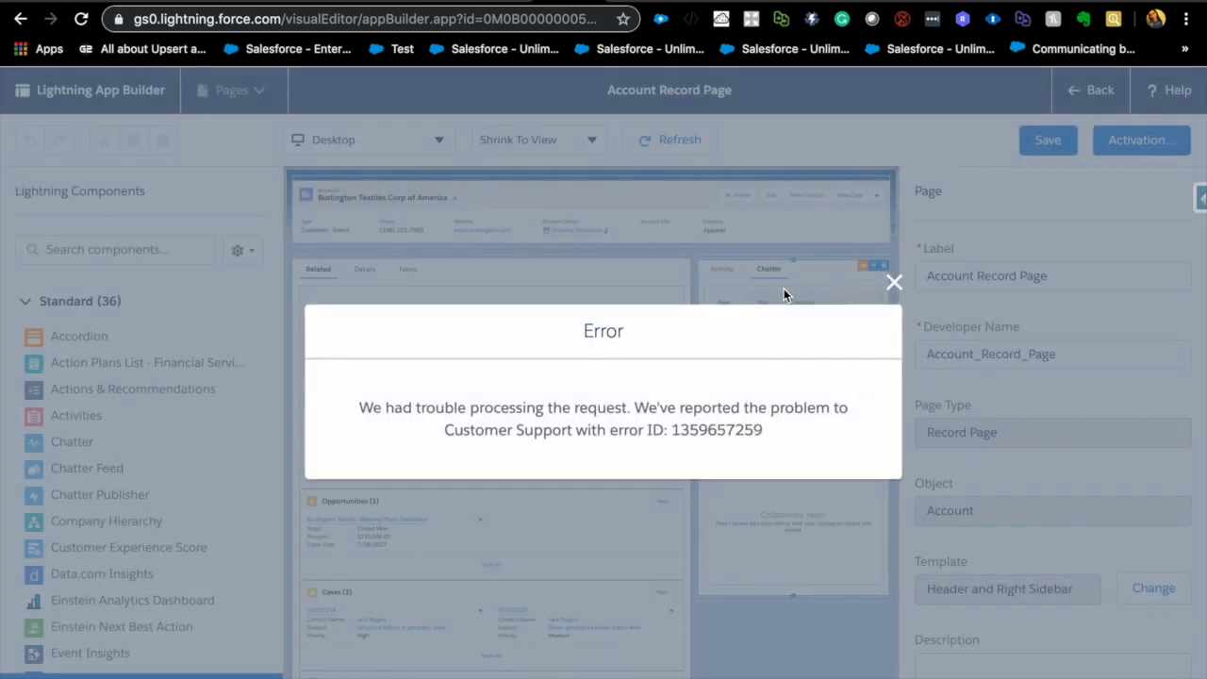
click(894, 282)
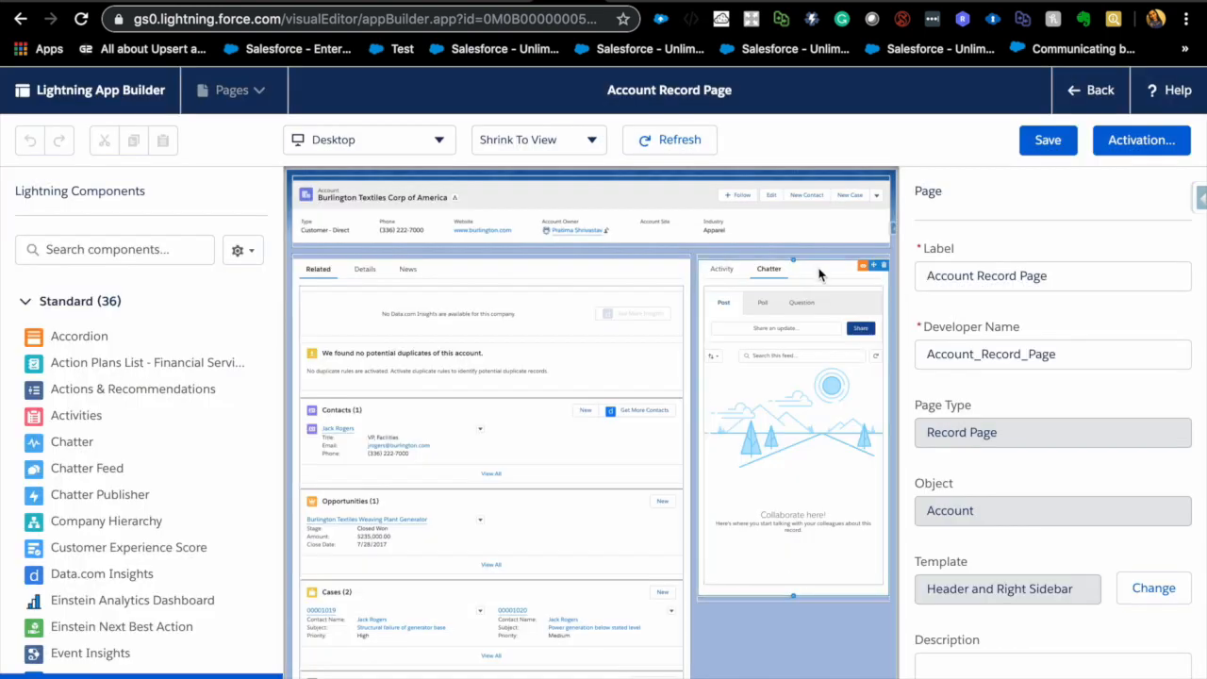
Step: Add a component visibility filter to the Related Lists component with Device Form Factor Equal Desktop
scroll(611, 436, down, 1)
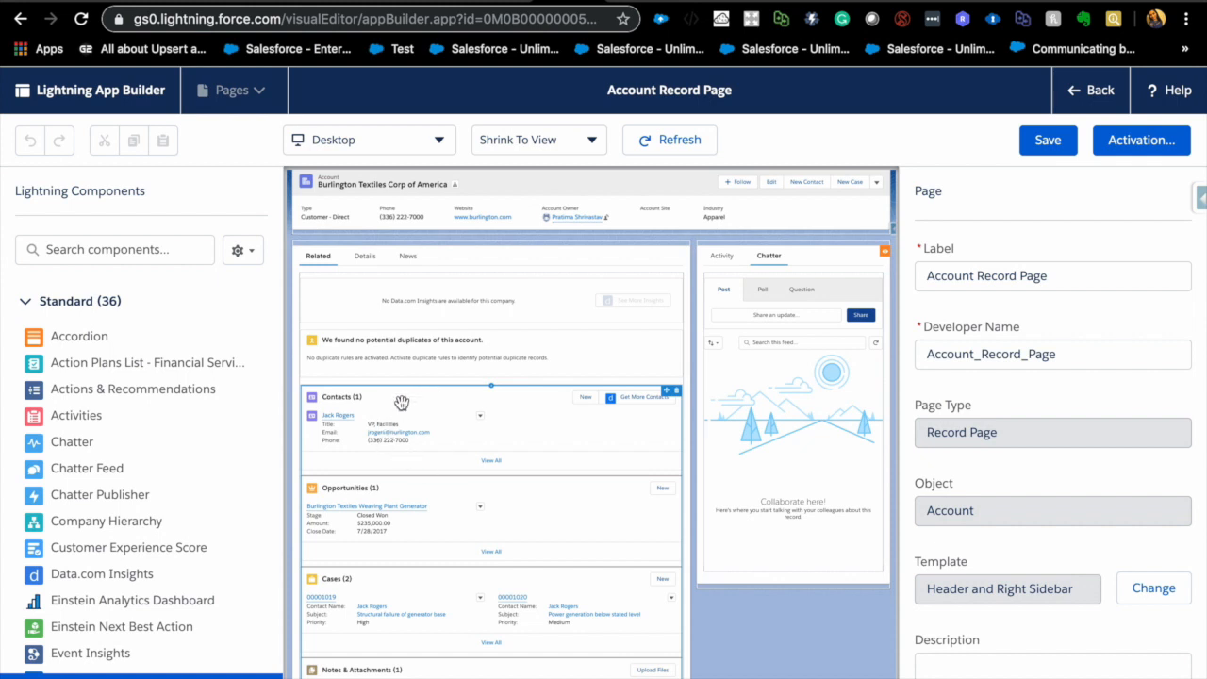
click(497, 433)
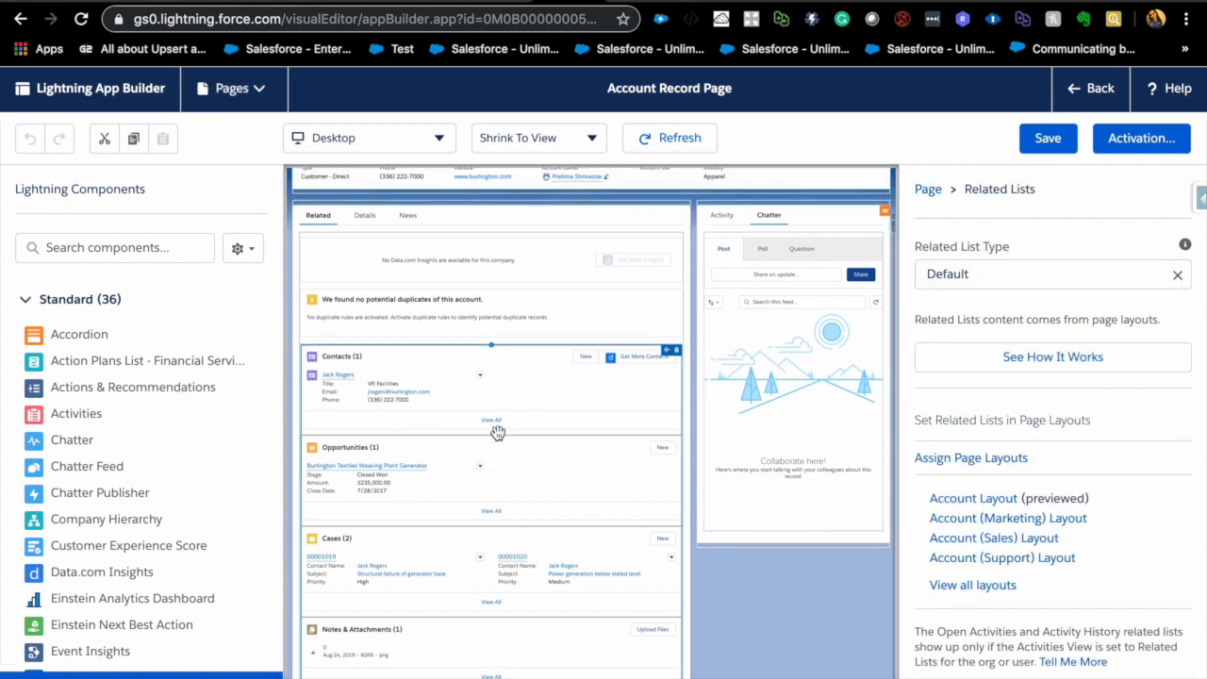
scroll(965, 558, down, 2)
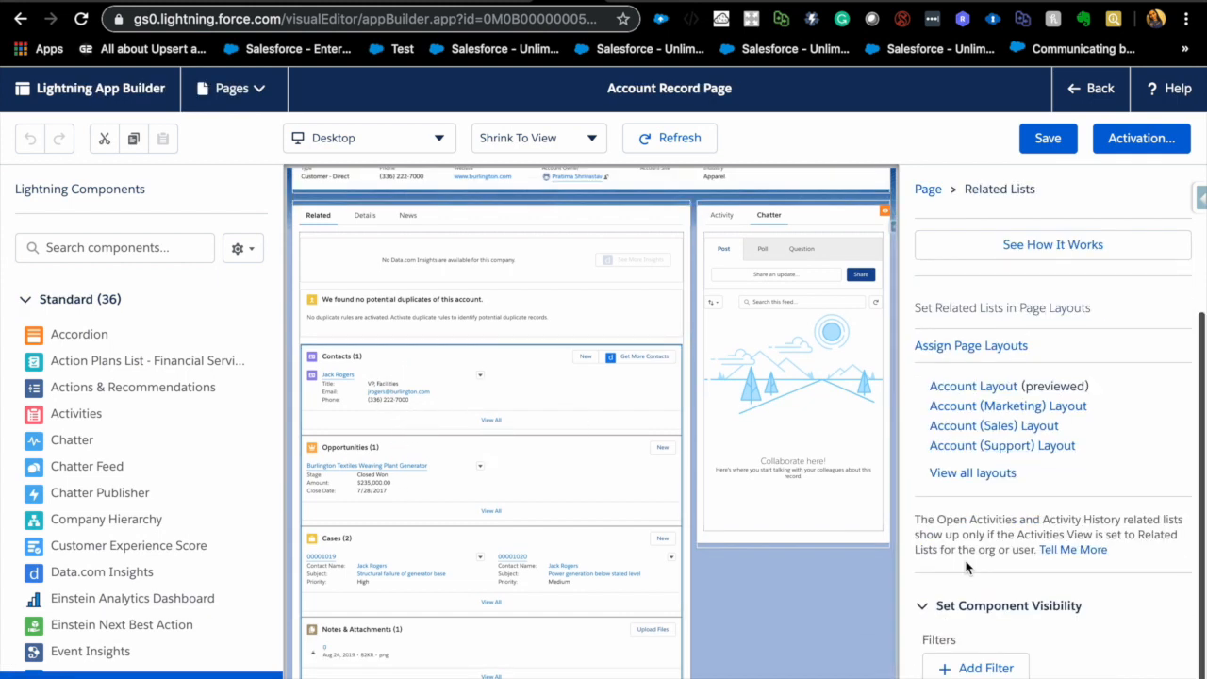
click(971, 669)
click(720, 426)
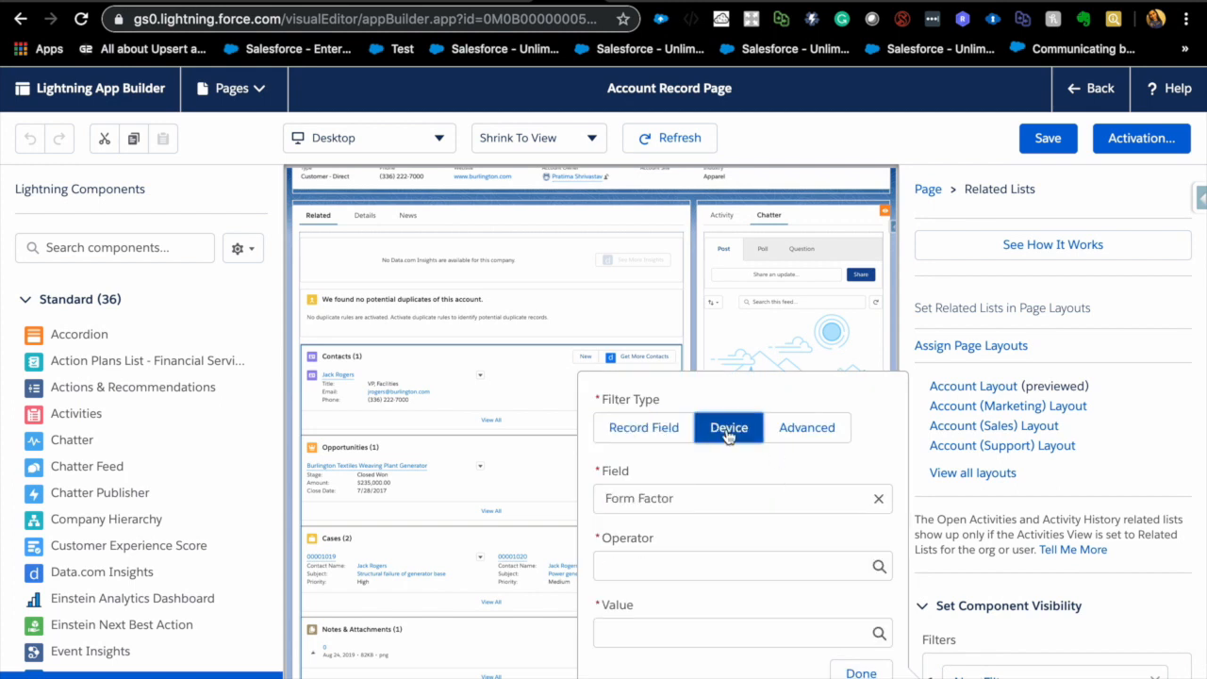
click(742, 498)
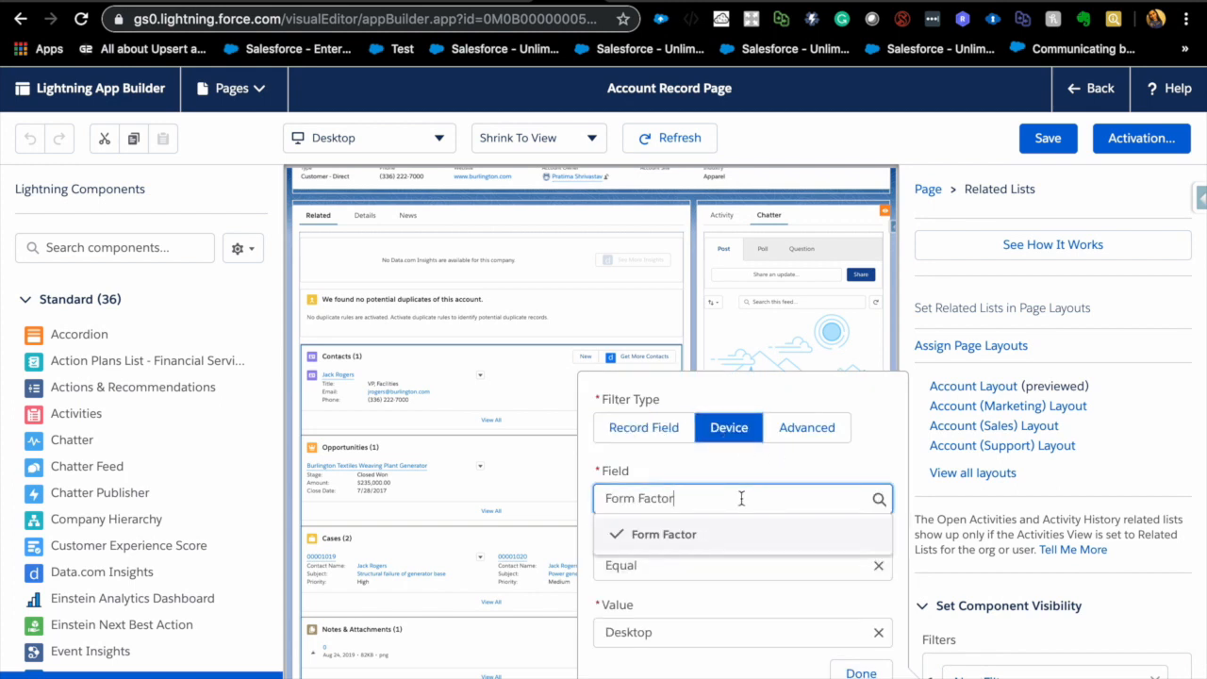
click(752, 535)
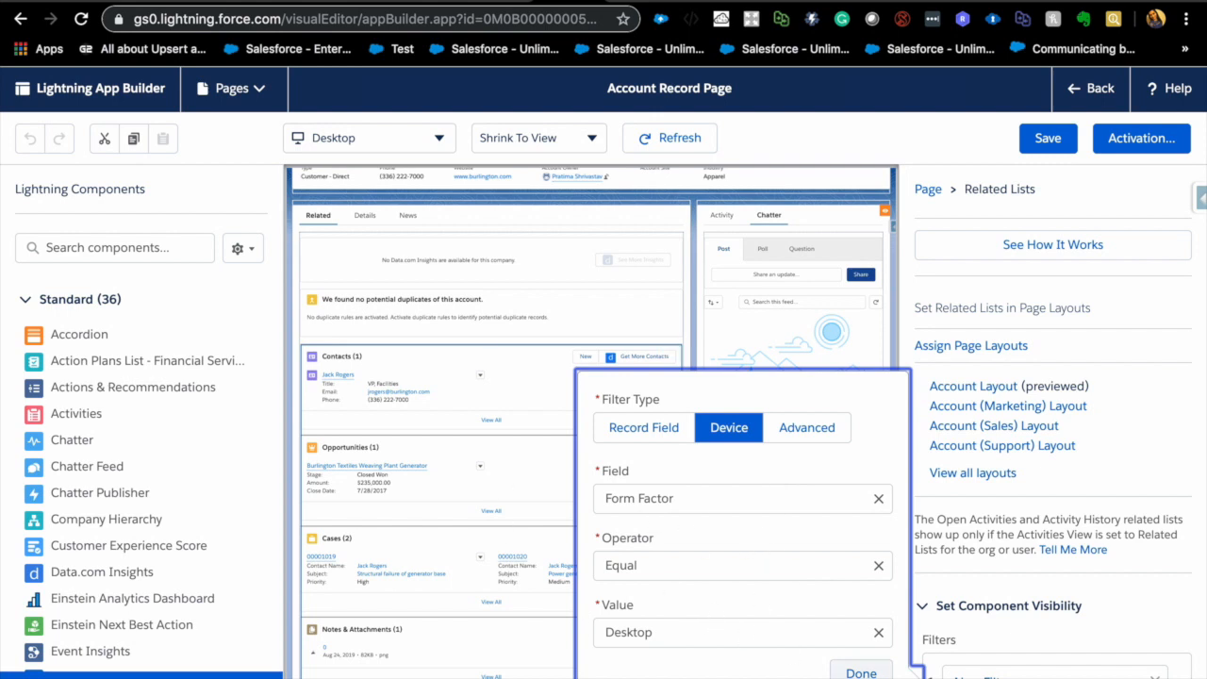
click(861, 672)
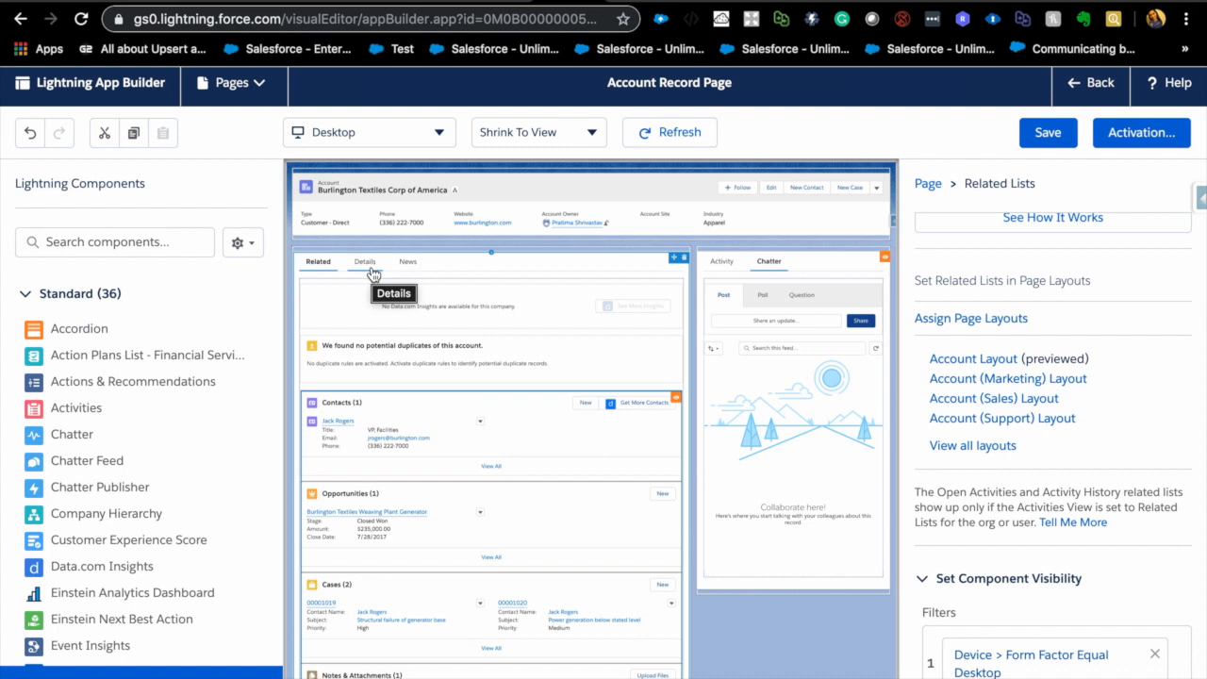
Step: Review the Account Record Page's org default activation and its form factor removal choices, and close without changing the assignment
click(1104, 141)
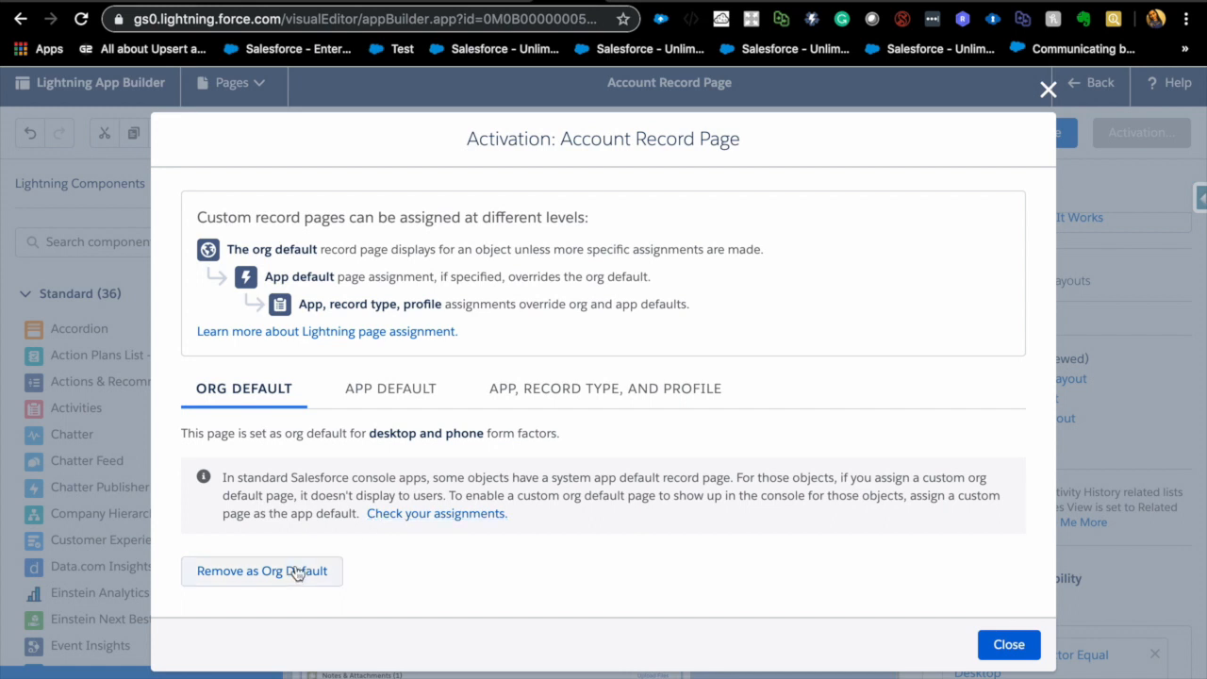
click(285, 582)
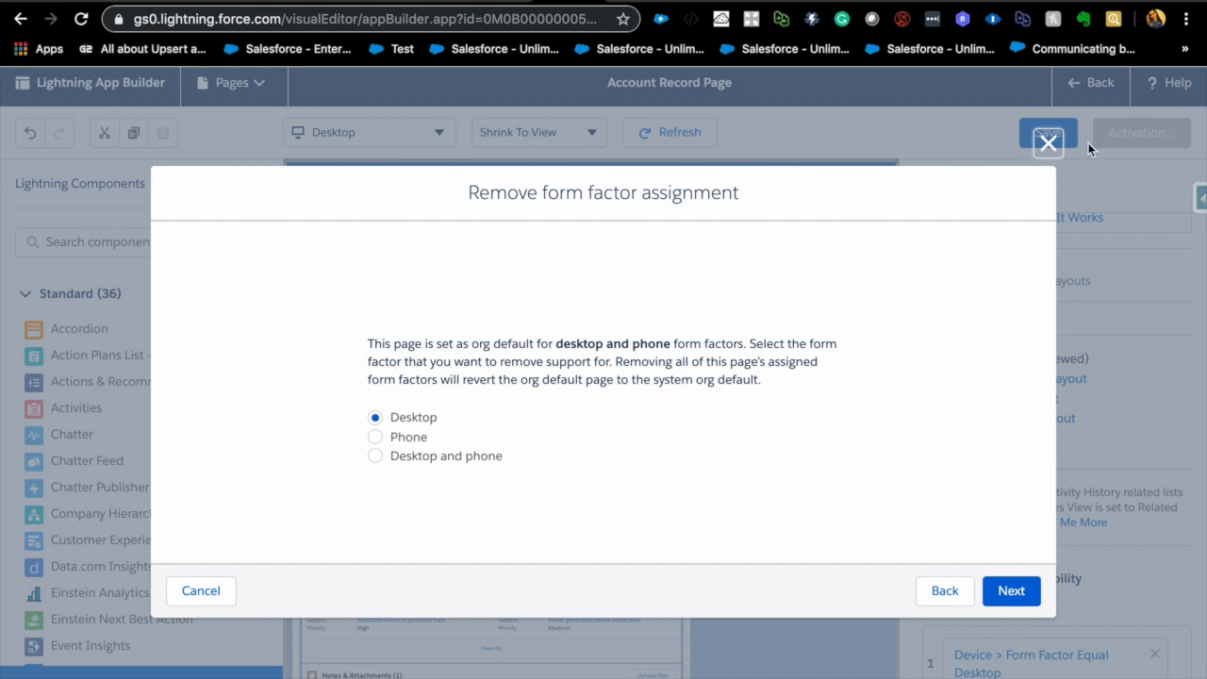
click(1048, 142)
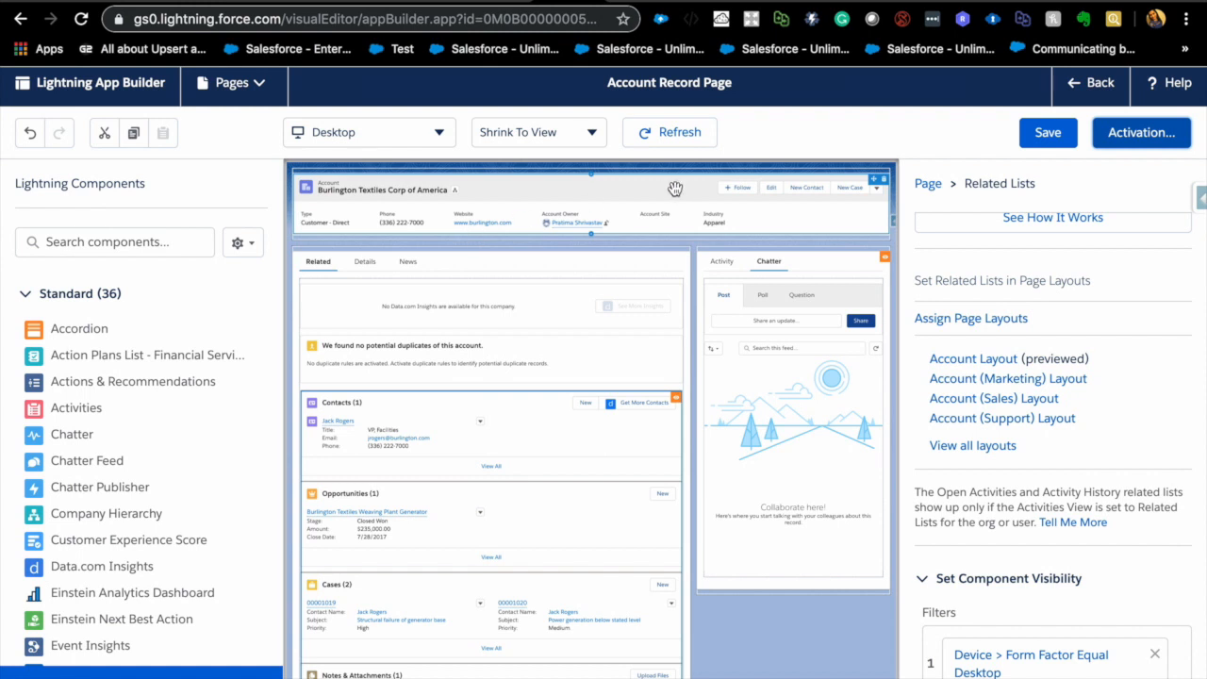
Step: Leave the record page without saving and create a Home Page labelled test home with the Header and Three Regions template
click(234, 83)
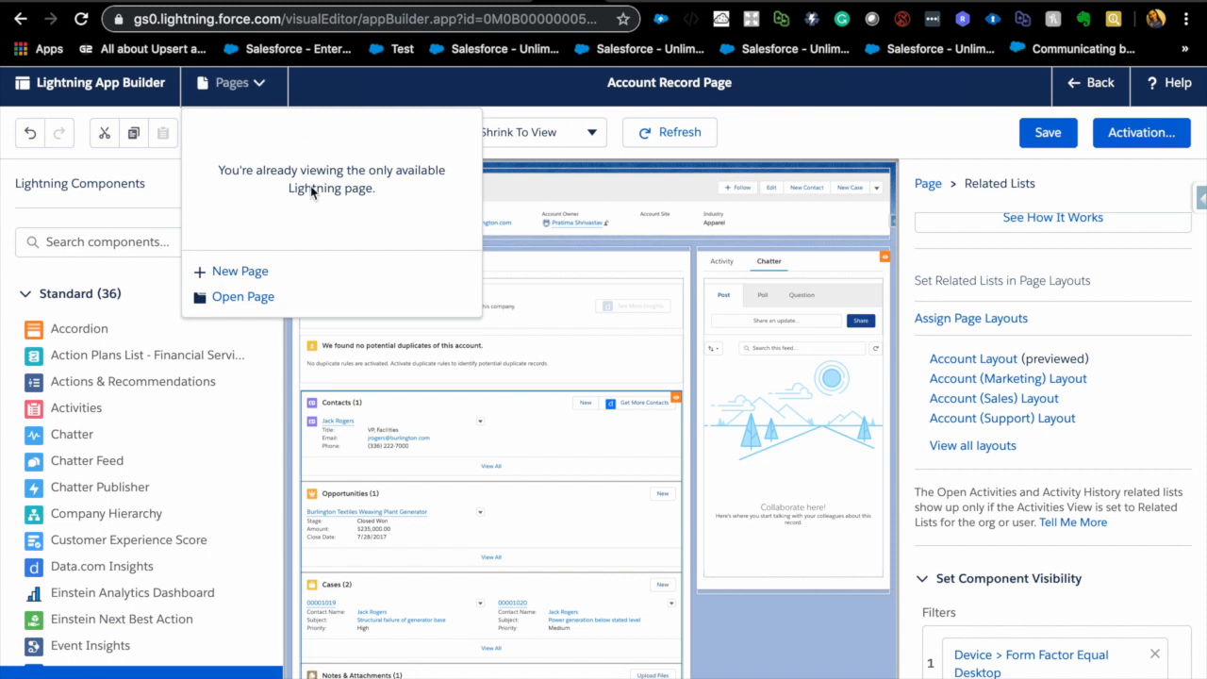
click(241, 276)
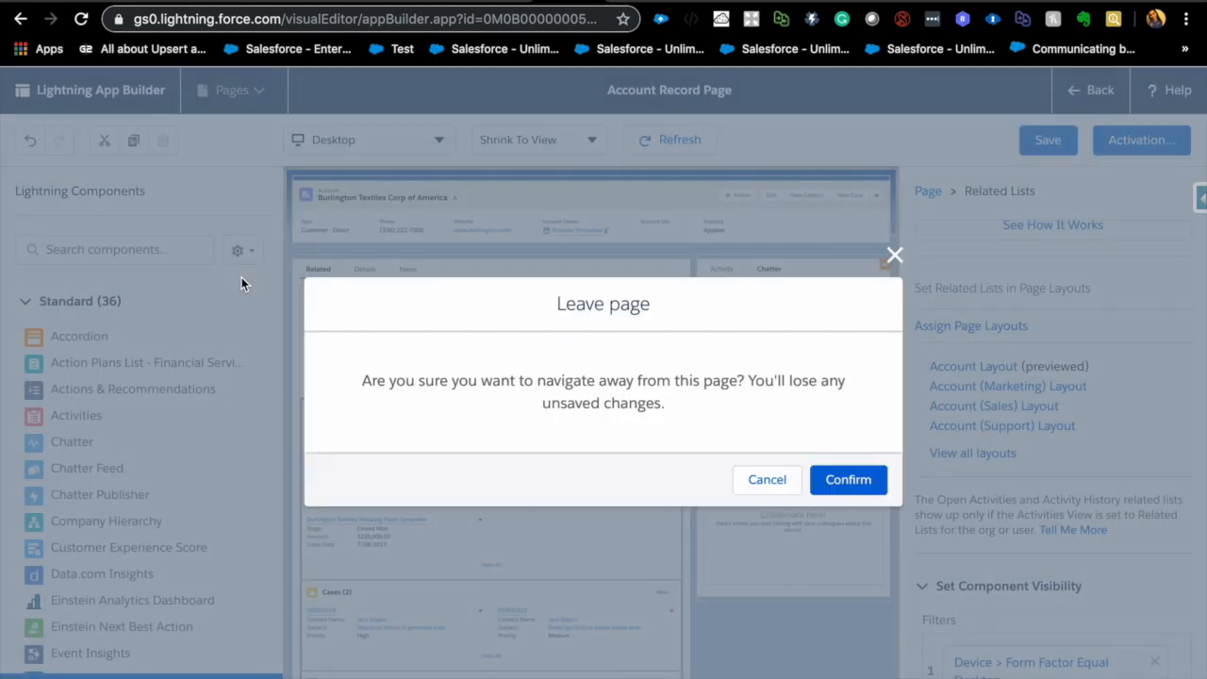
click(854, 476)
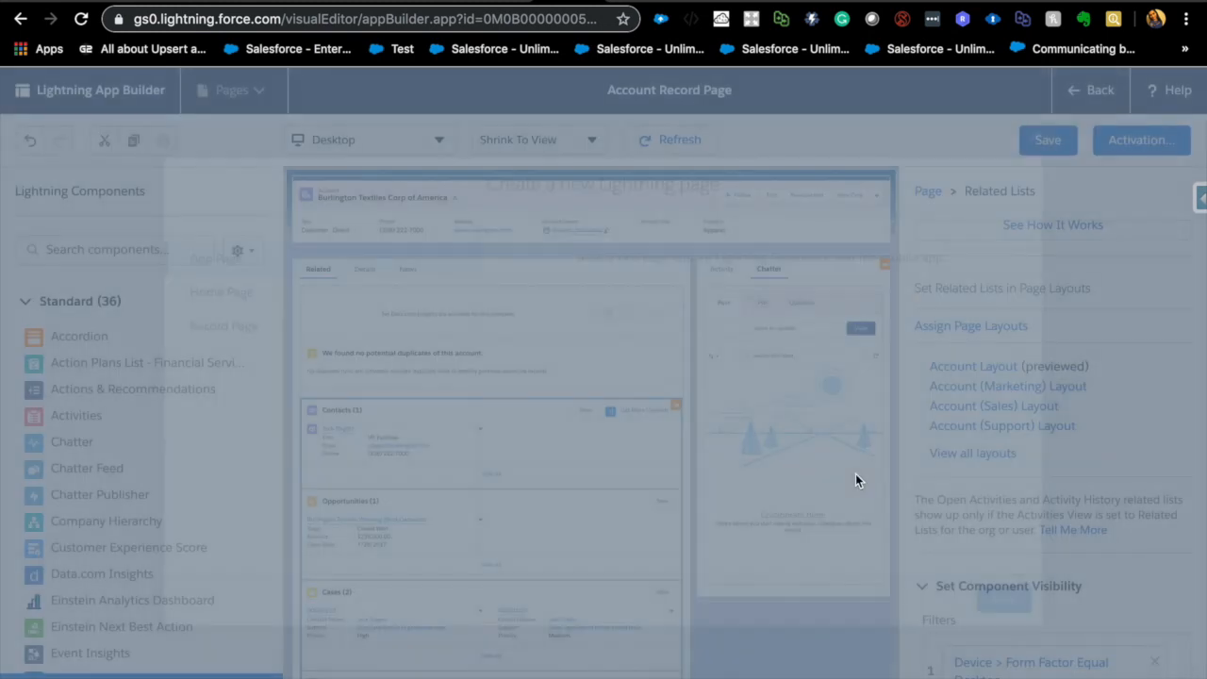
click(273, 291)
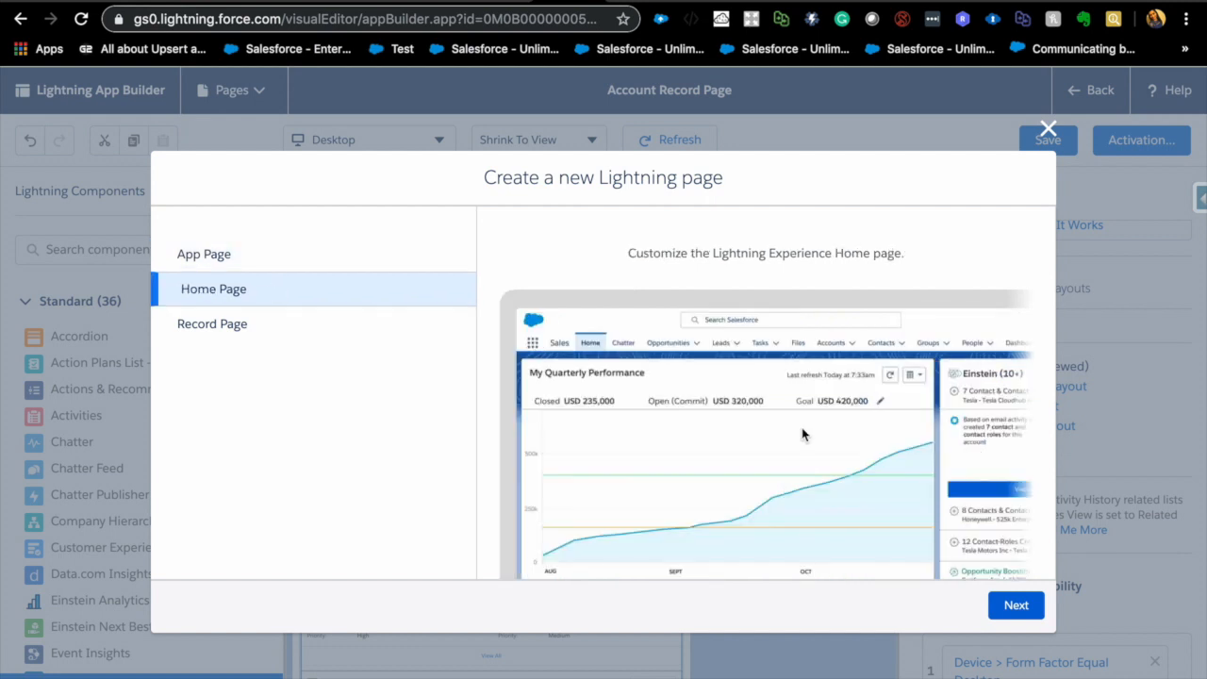
click(1019, 606)
text(test home)
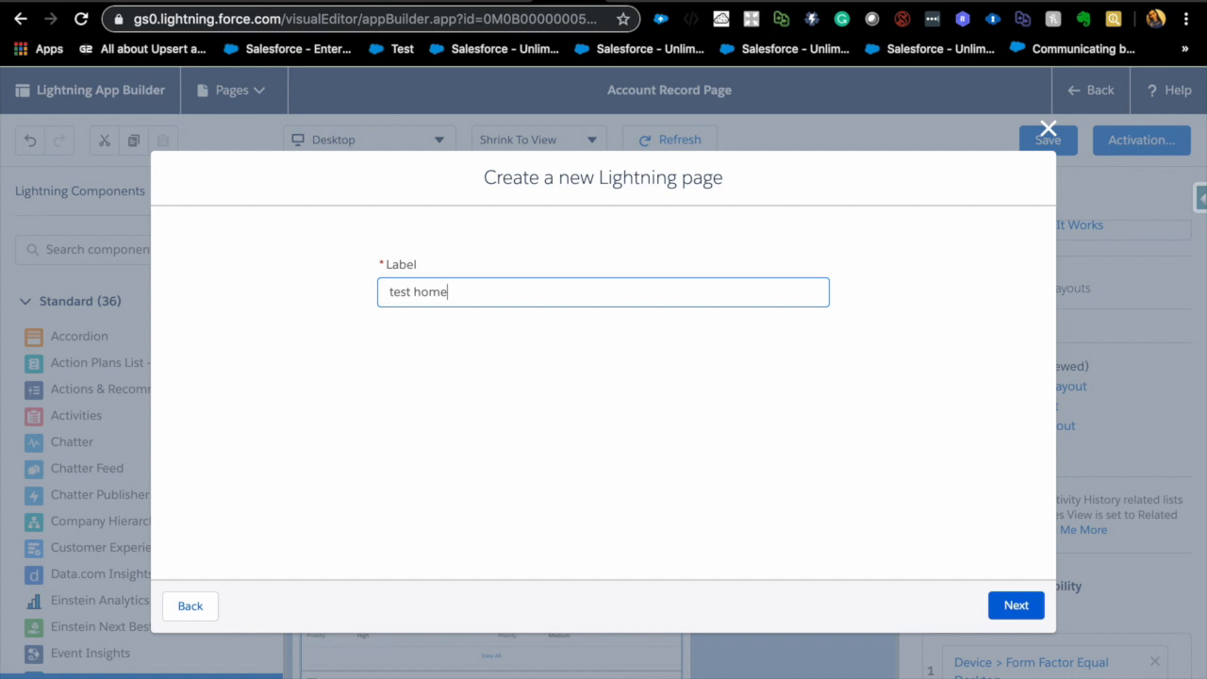
click(1039, 612)
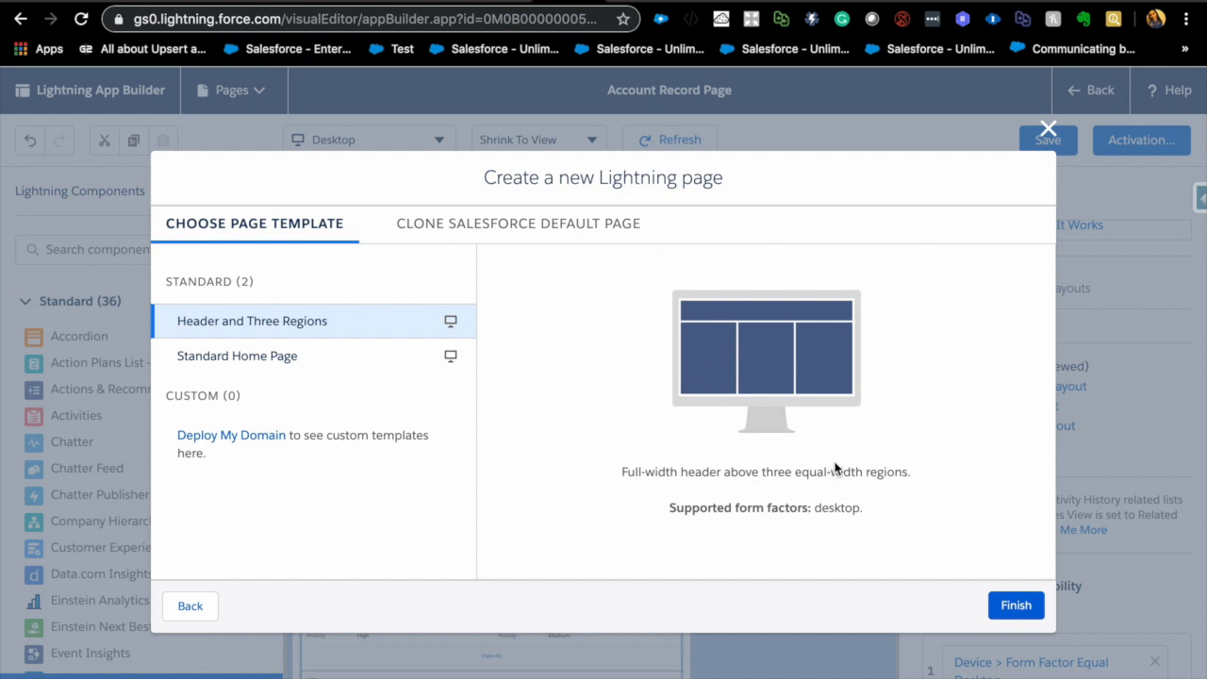
click(1006, 606)
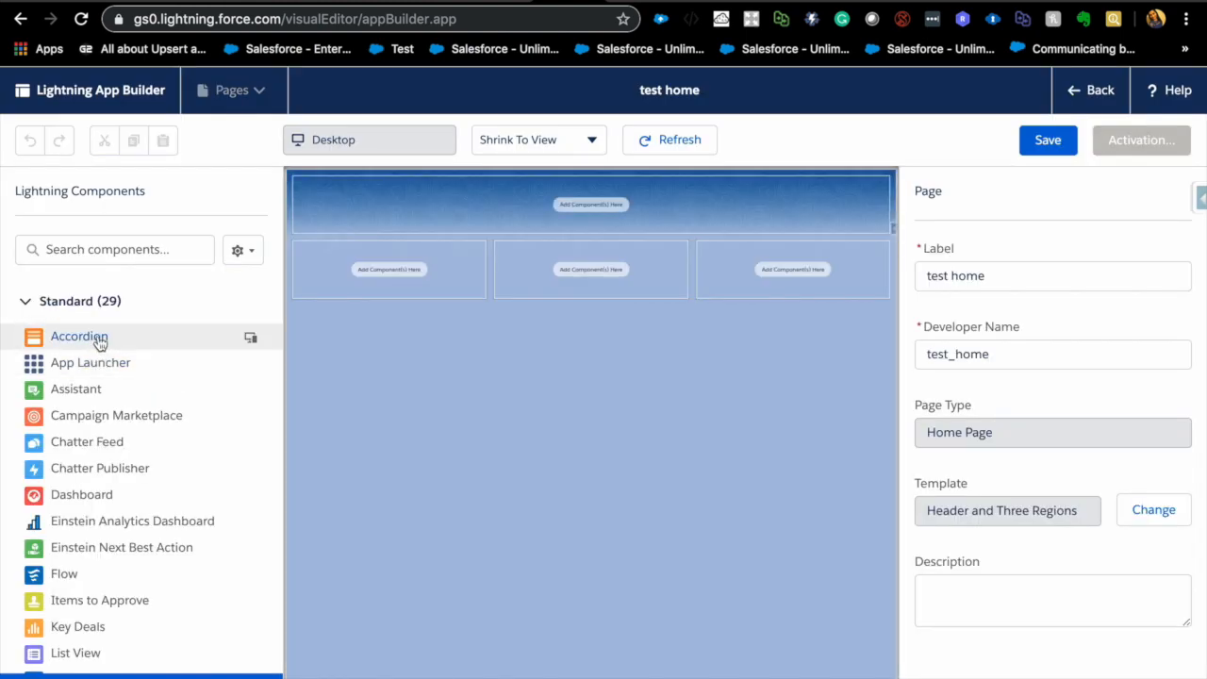
Step: Add an Accordion component to the header region of the test home page
scroll(108, 585, down, 5)
scroll(107, 584, up, 3)
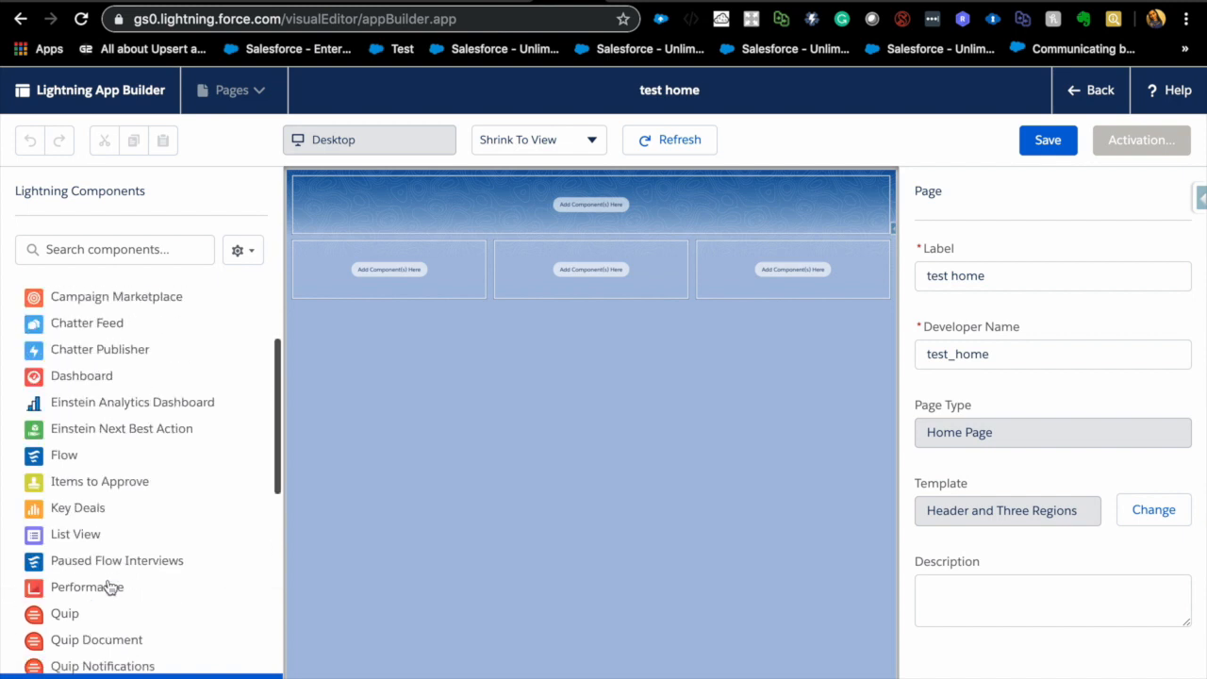
scroll(107, 566, up, 3)
drag(58, 335, 405, 222)
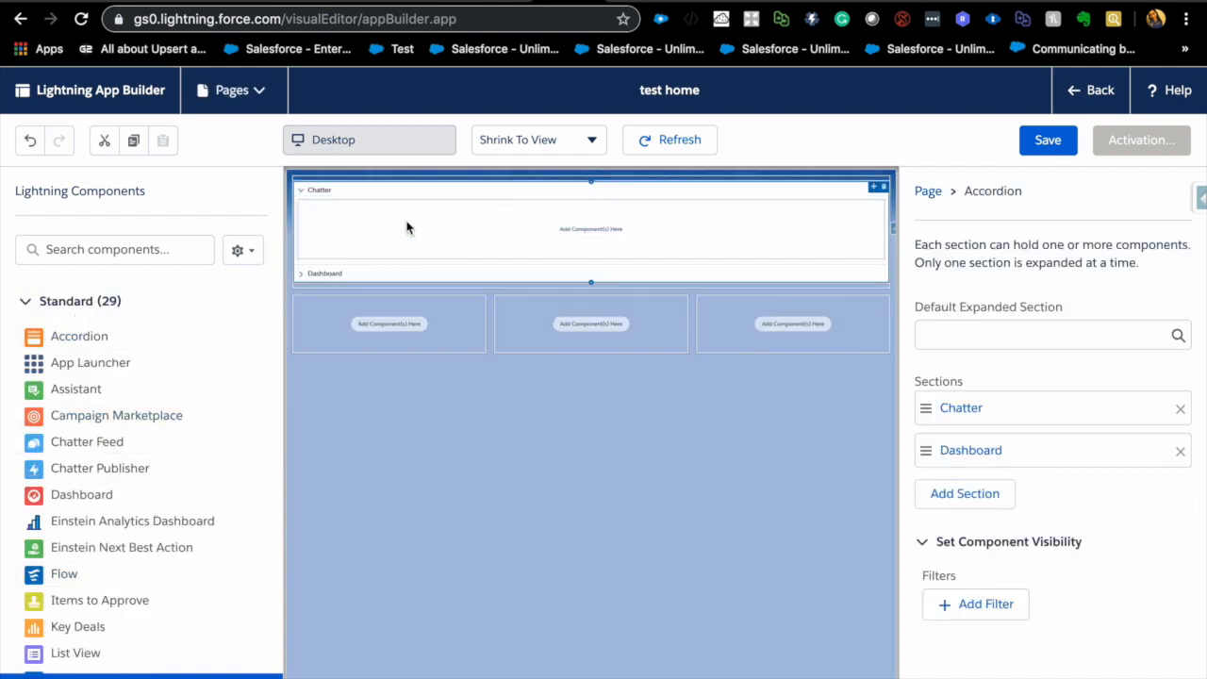
Step: Add a Tabs component inside the accordion's Dashboard section and open a new visibility filter for it
scroll(114, 576, down, 5)
drag(64, 431, 368, 281)
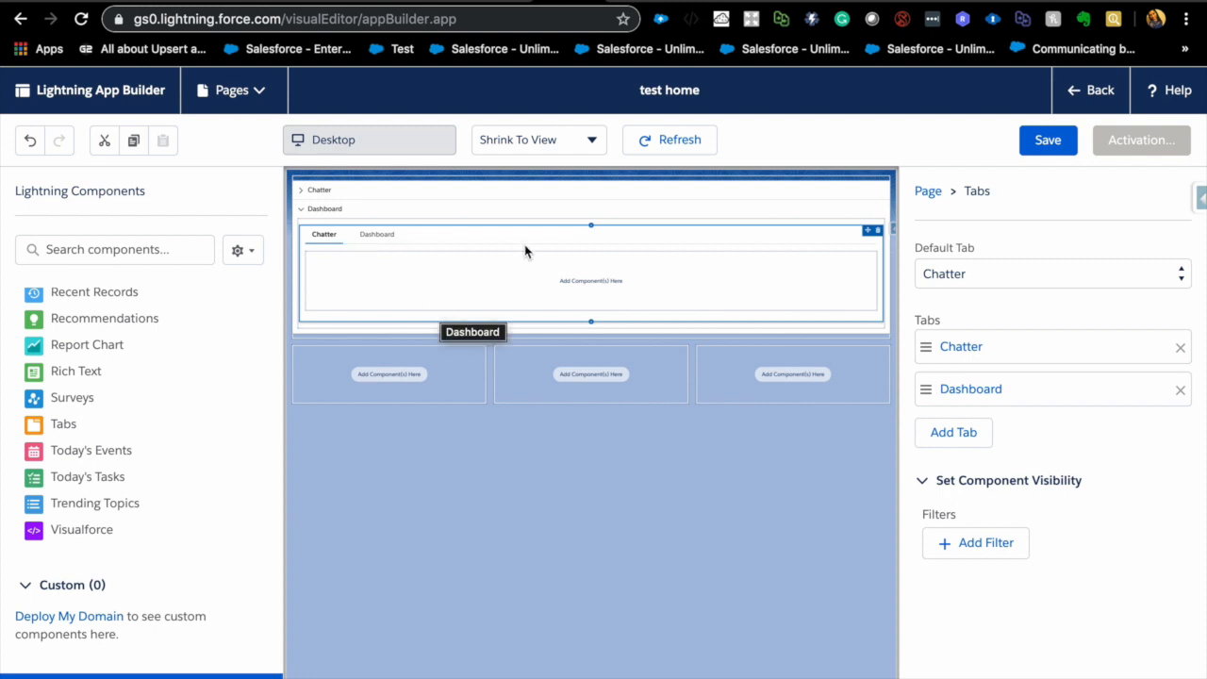
click(962, 543)
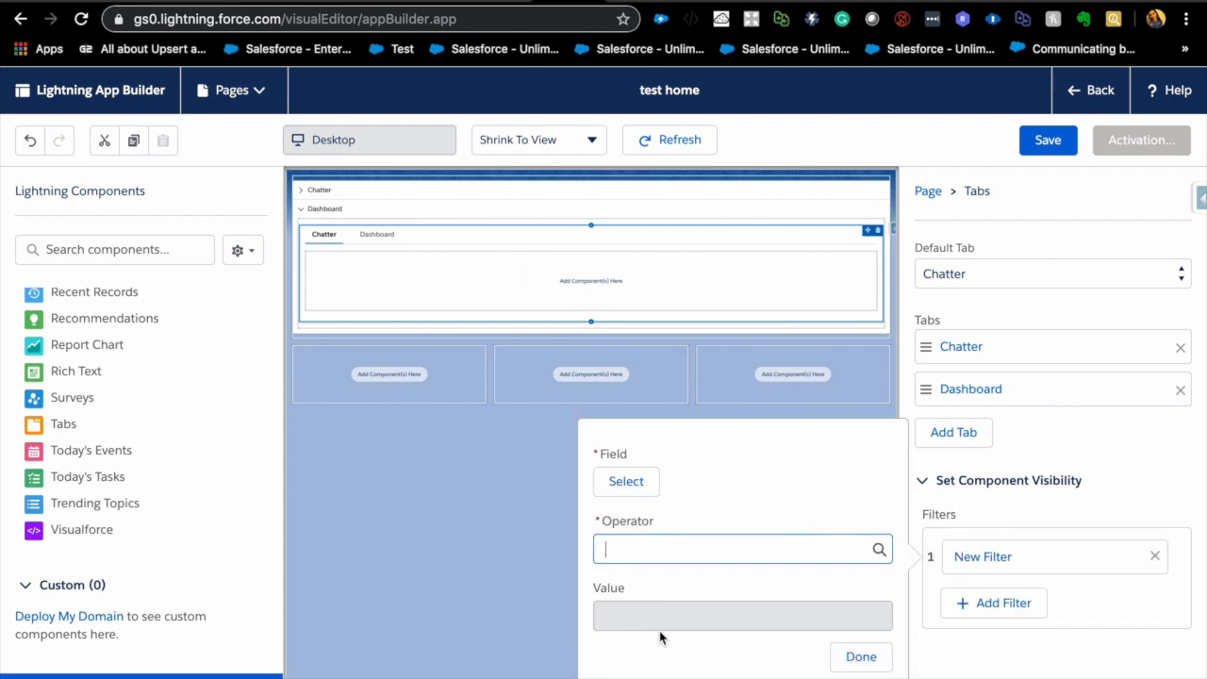
click(492, 564)
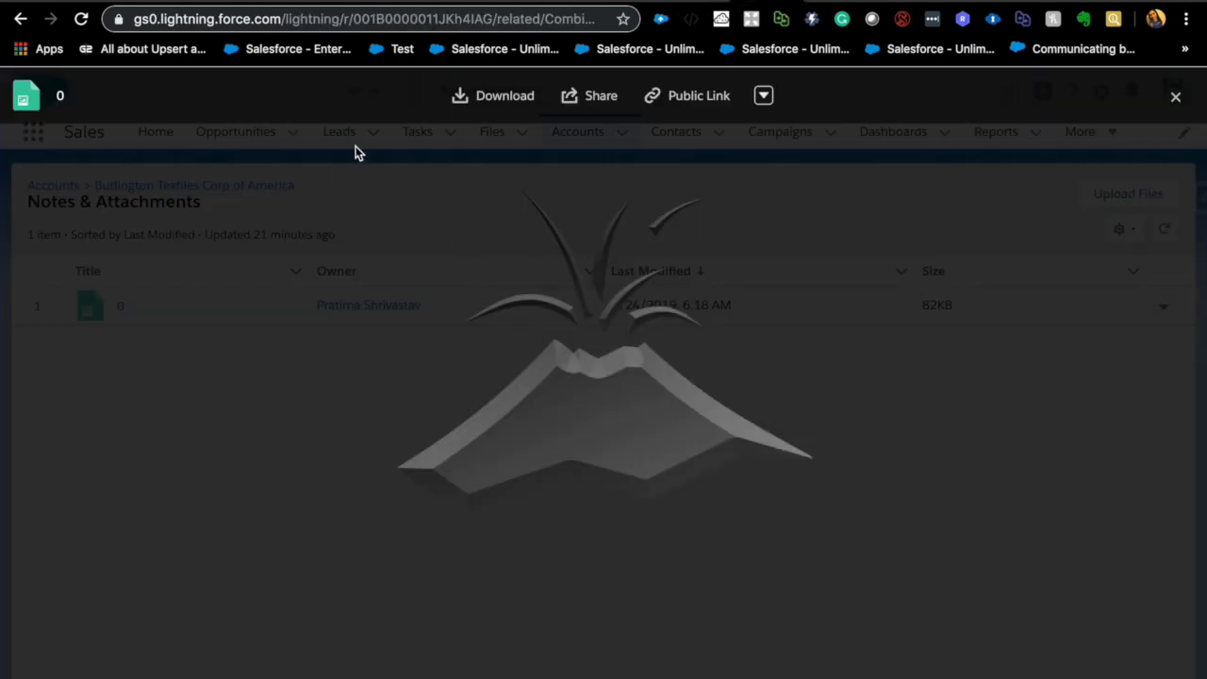
Step: Switch to the account's attached file and examine who can access it and the public link options in its sharing settings
click(570, 97)
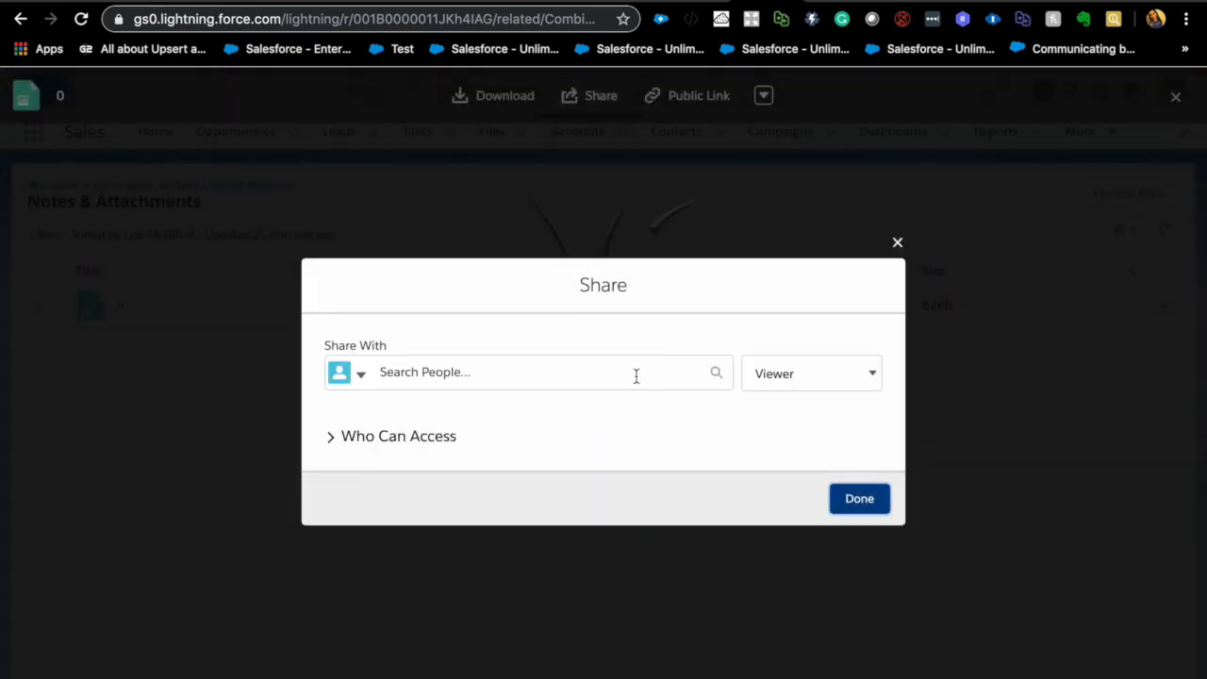
click(339, 447)
scroll(481, 478, down, 1)
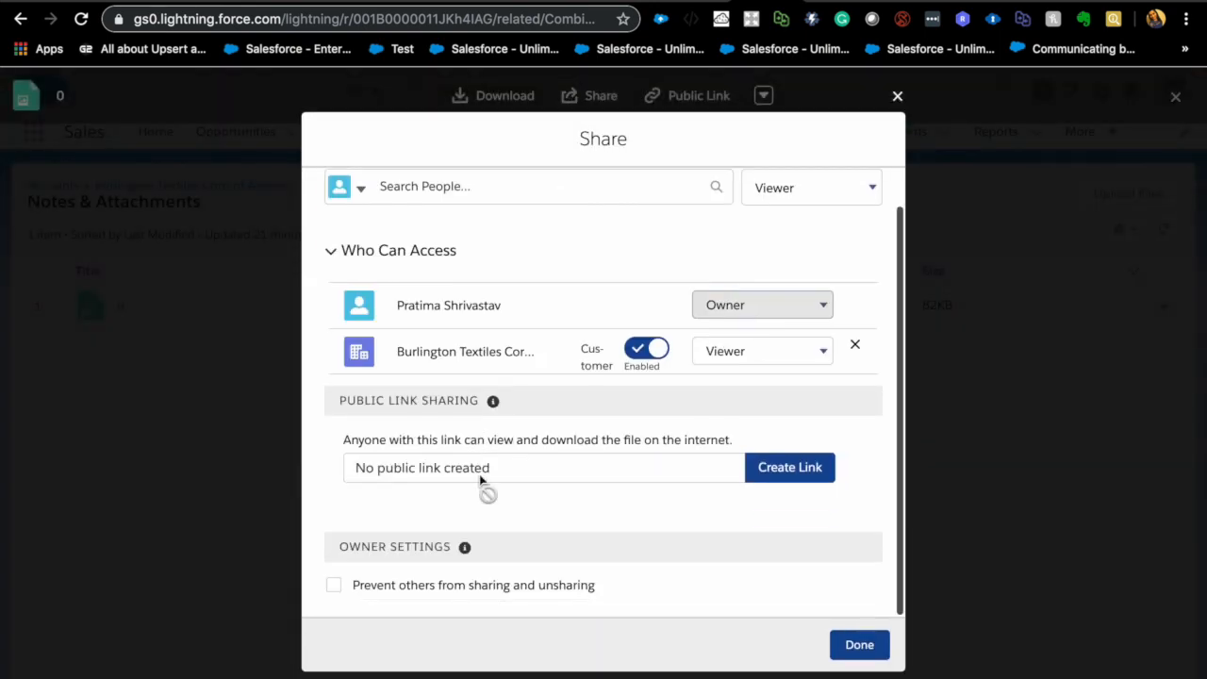
Step: Switch the account's Customer Access to the shared file off and back on
click(642, 352)
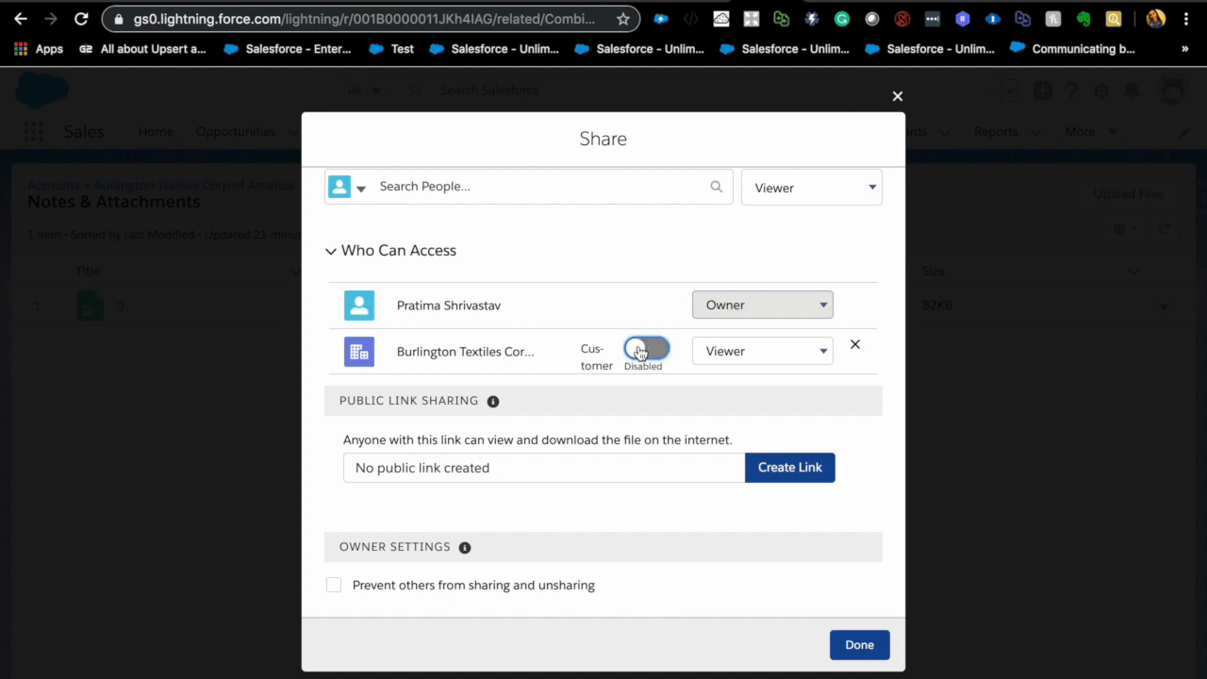
click(646, 352)
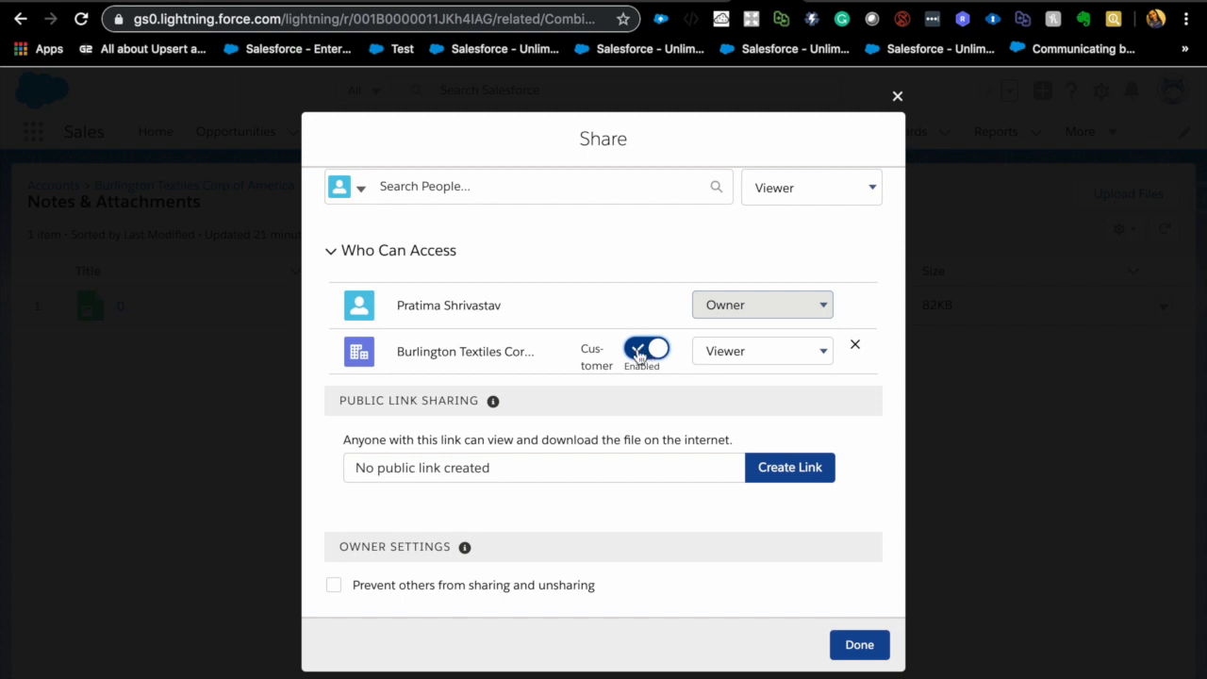
scroll(640, 355, up, 1)
scroll(640, 356, down, 1)
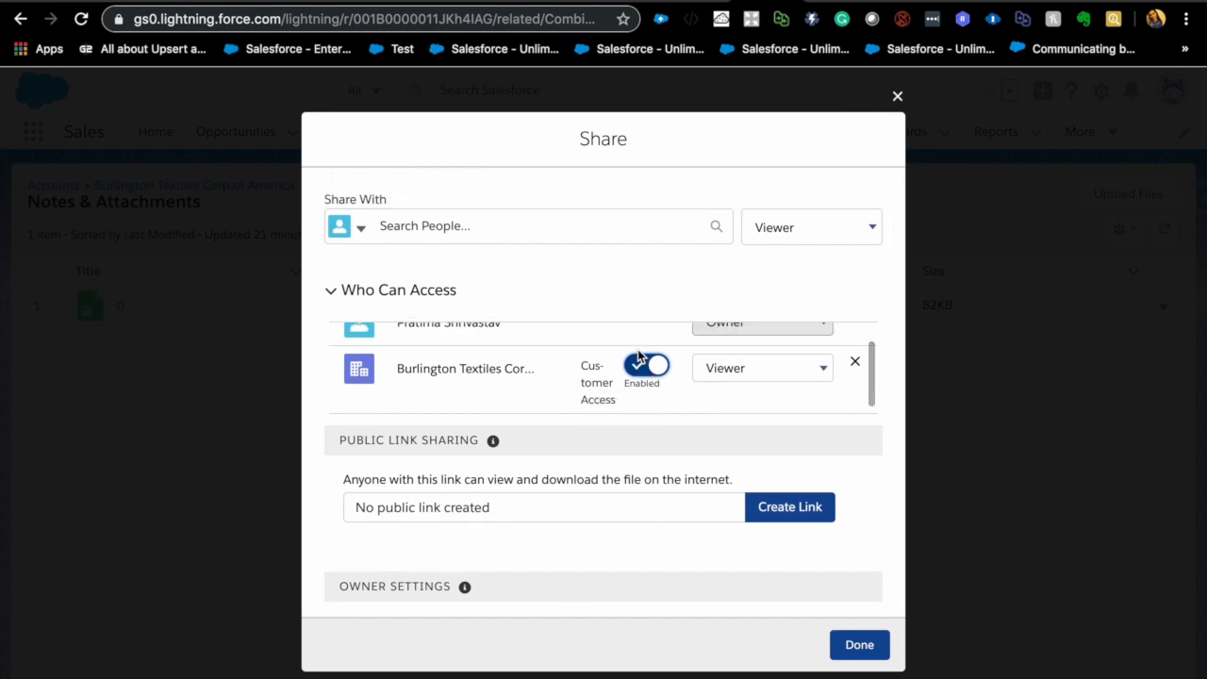
Step: Close the file's sharing settings and preview, and open the file's row actions in Notes & Attachments
click(897, 99)
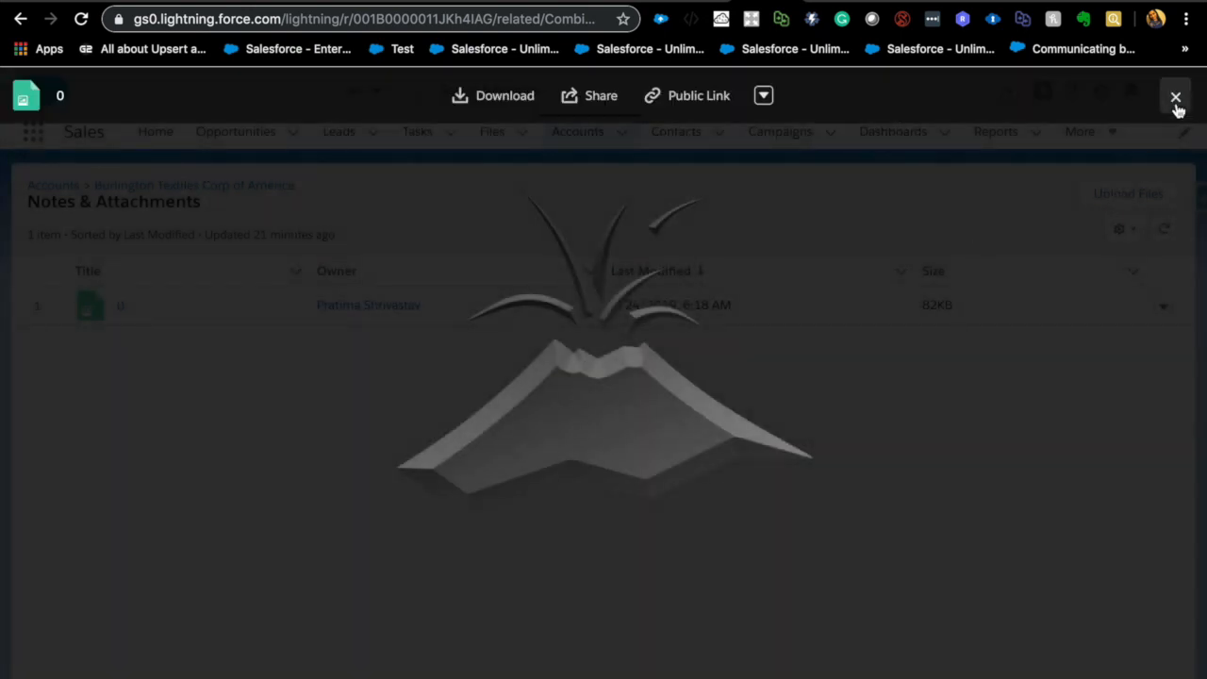
click(1175, 100)
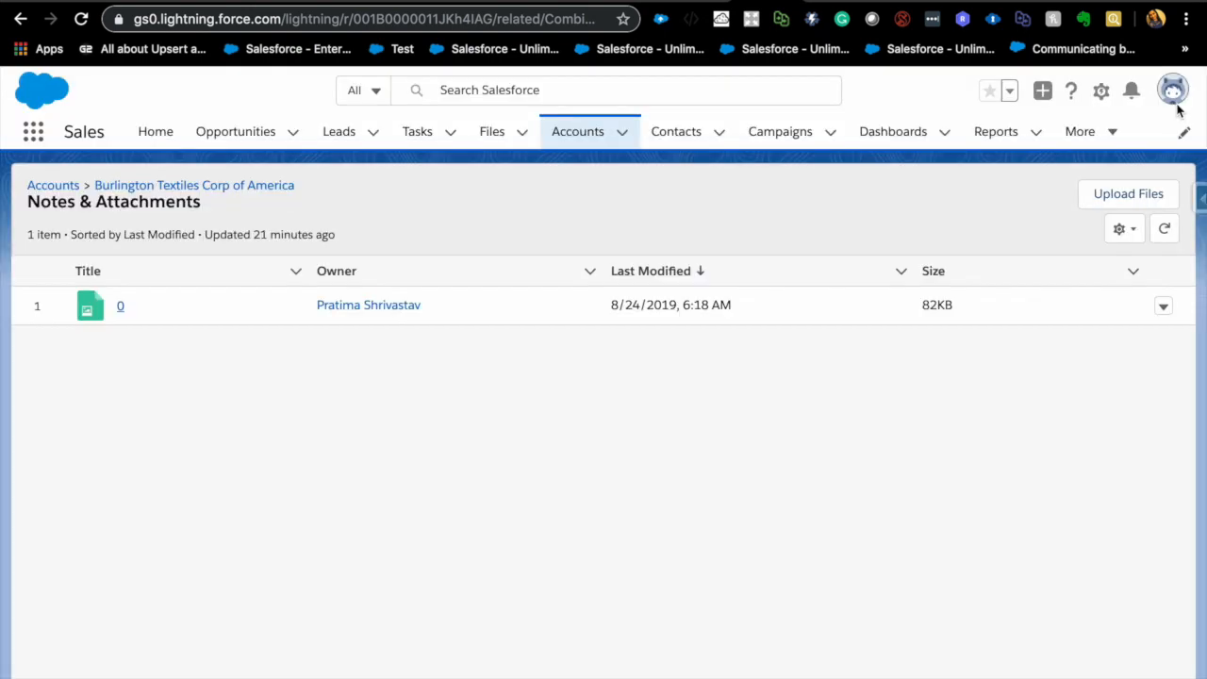
click(1166, 308)
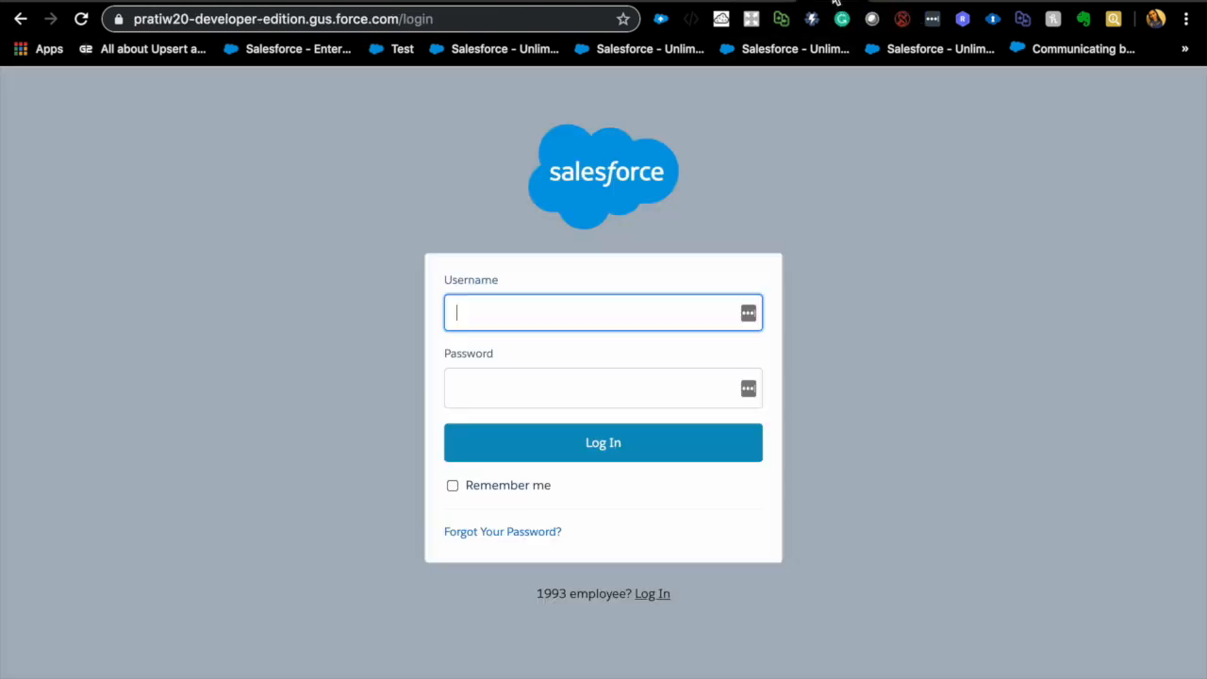
Step: Switch to the community's Case page in the builder and close the section's properties
click(836, 2)
click(854, 3)
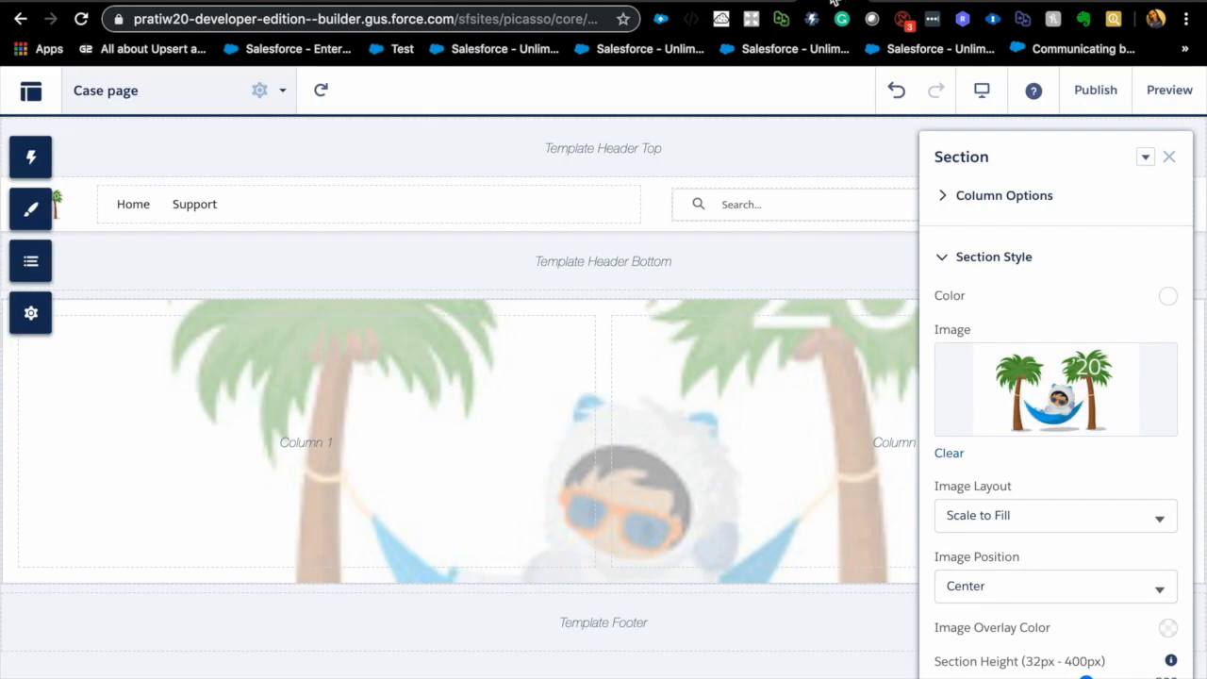
click(1168, 159)
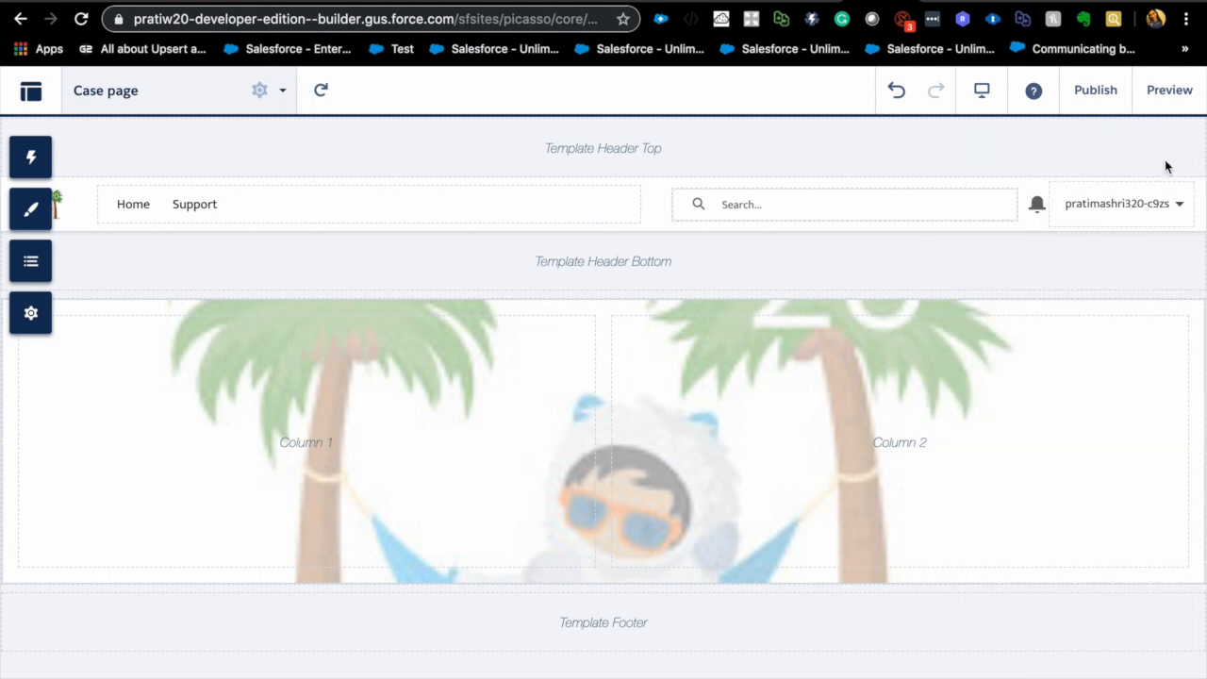
Step: Examine the Flexible Layout option for a new standard page and return to the Case page without creating one
click(283, 97)
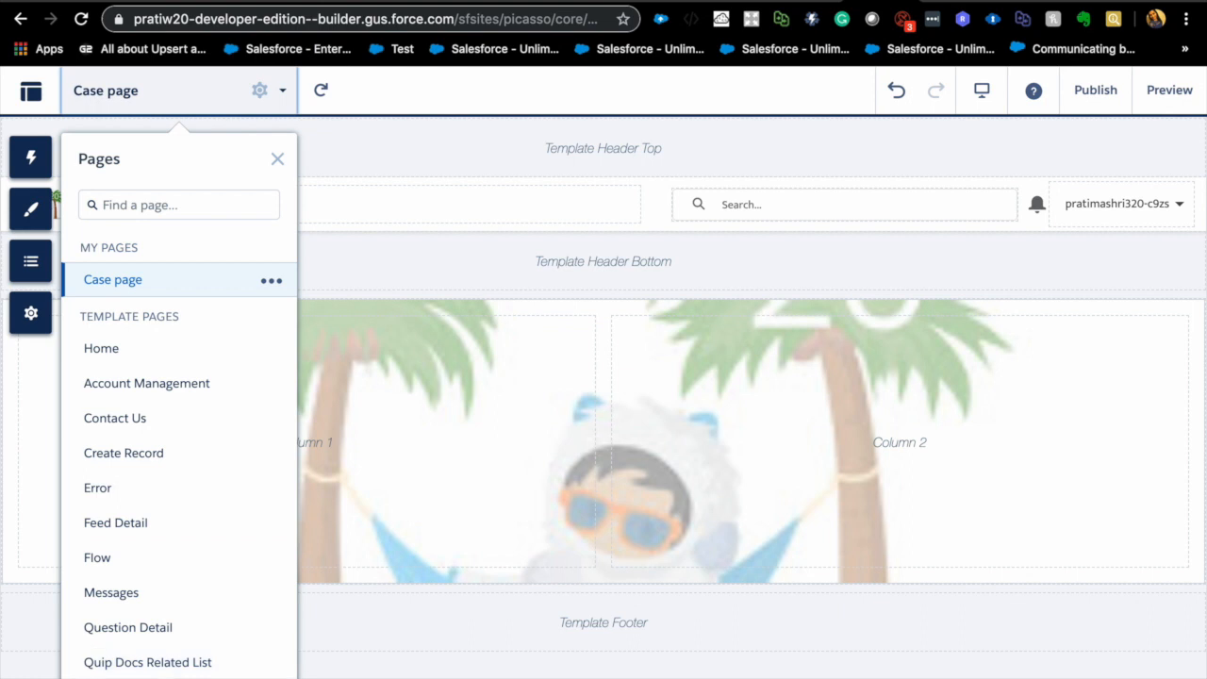
click(179, 676)
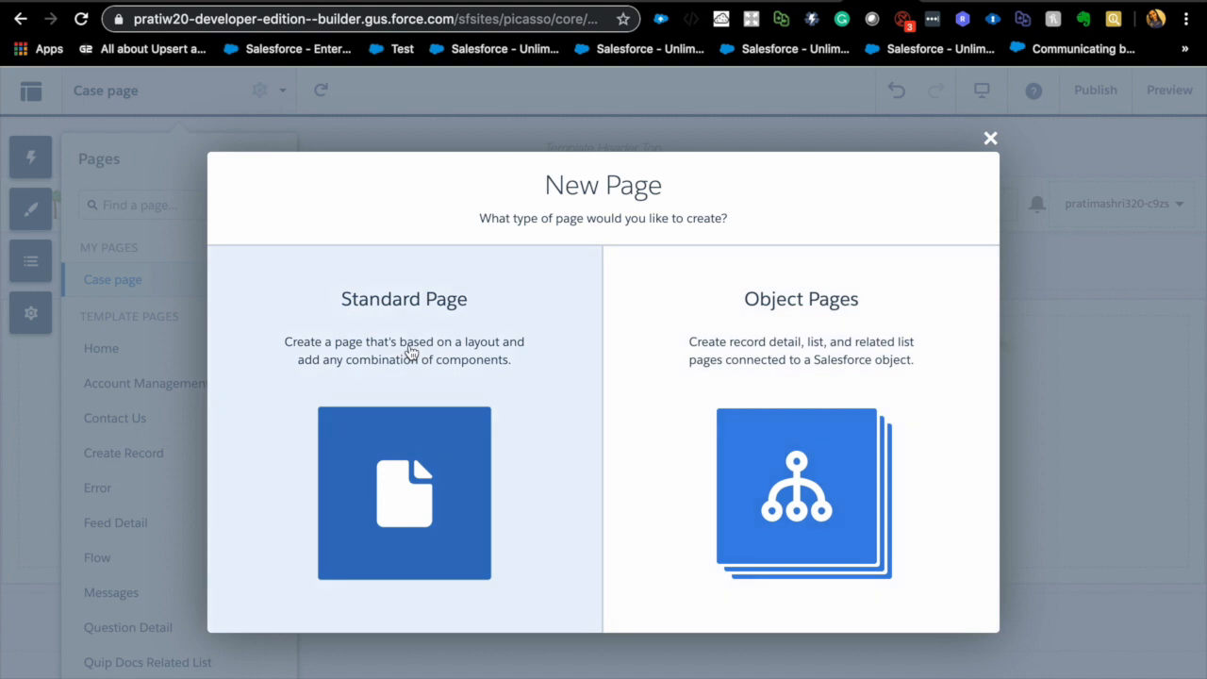
click(410, 352)
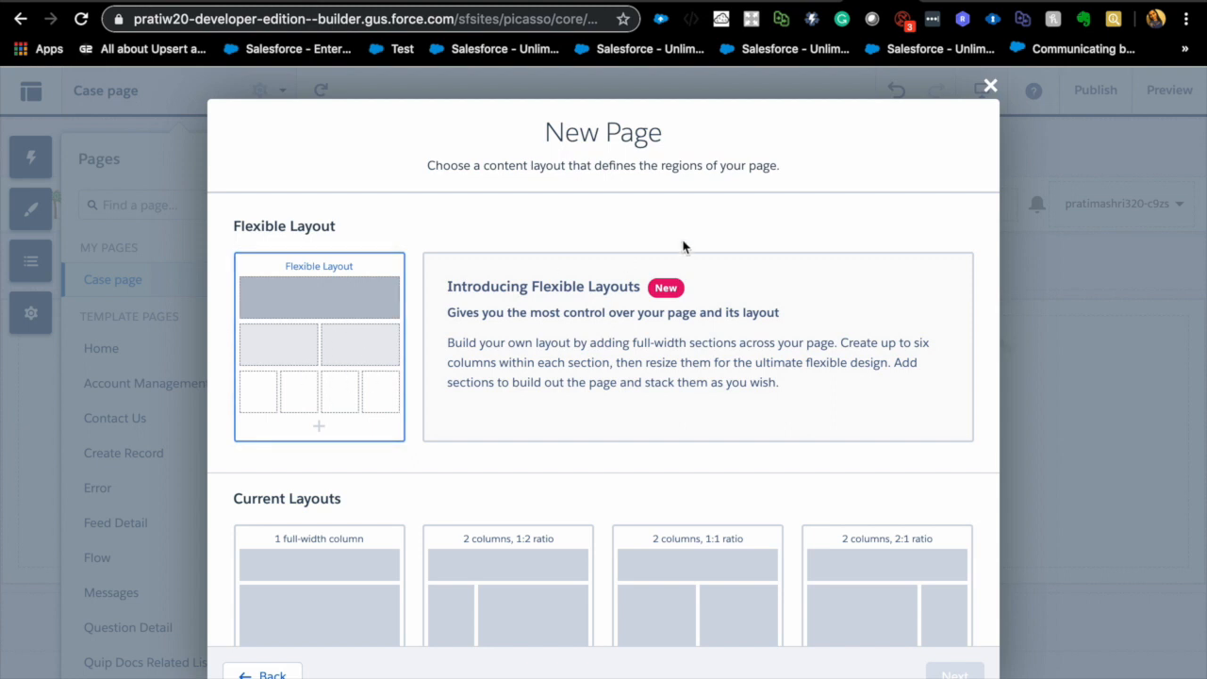
click(991, 87)
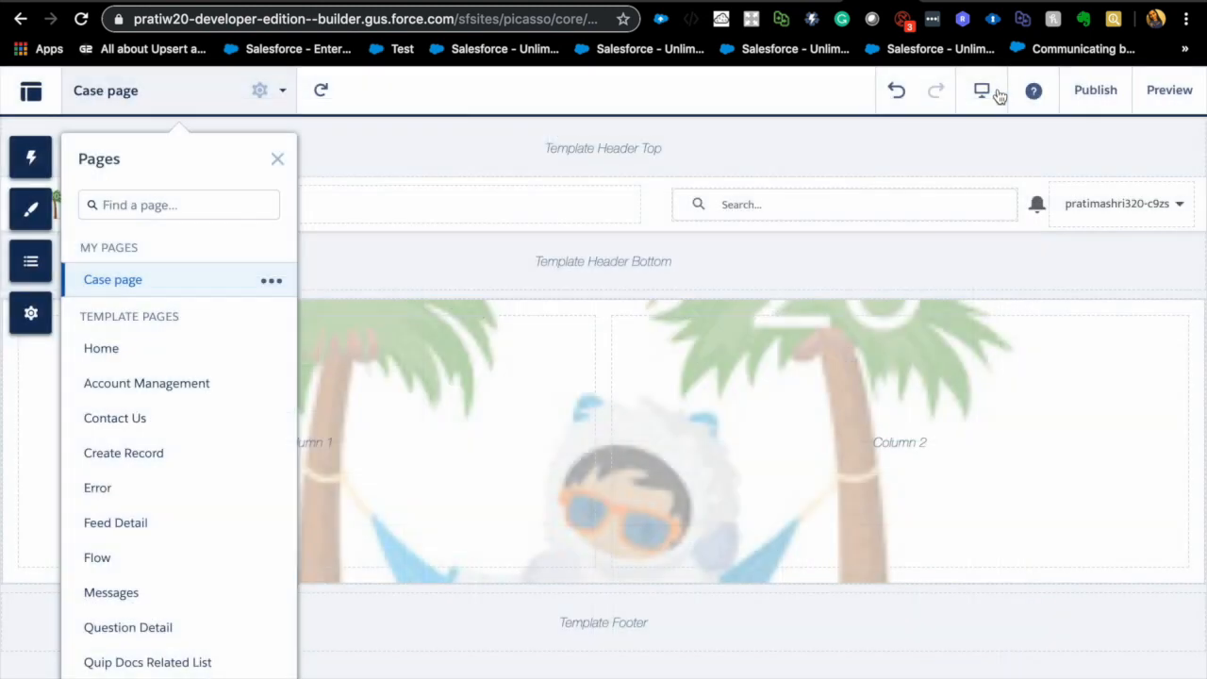
click(277, 162)
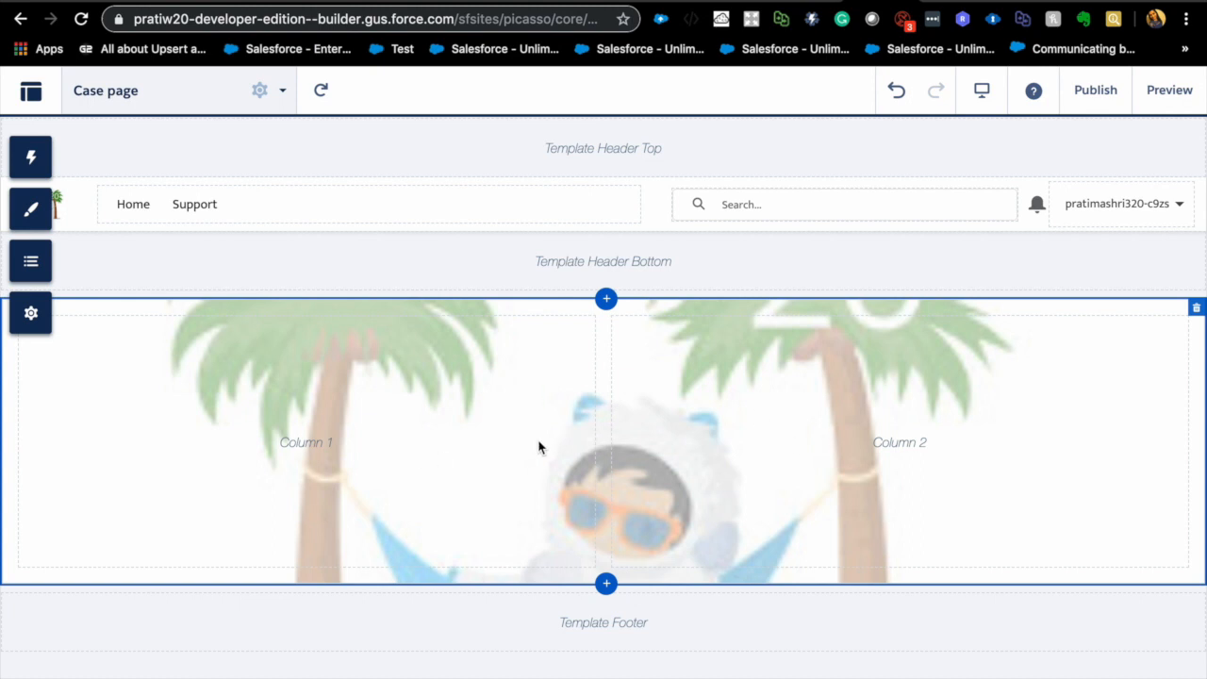
Step: Set the column layout of the Case page's background-image section to four columns
click(698, 400)
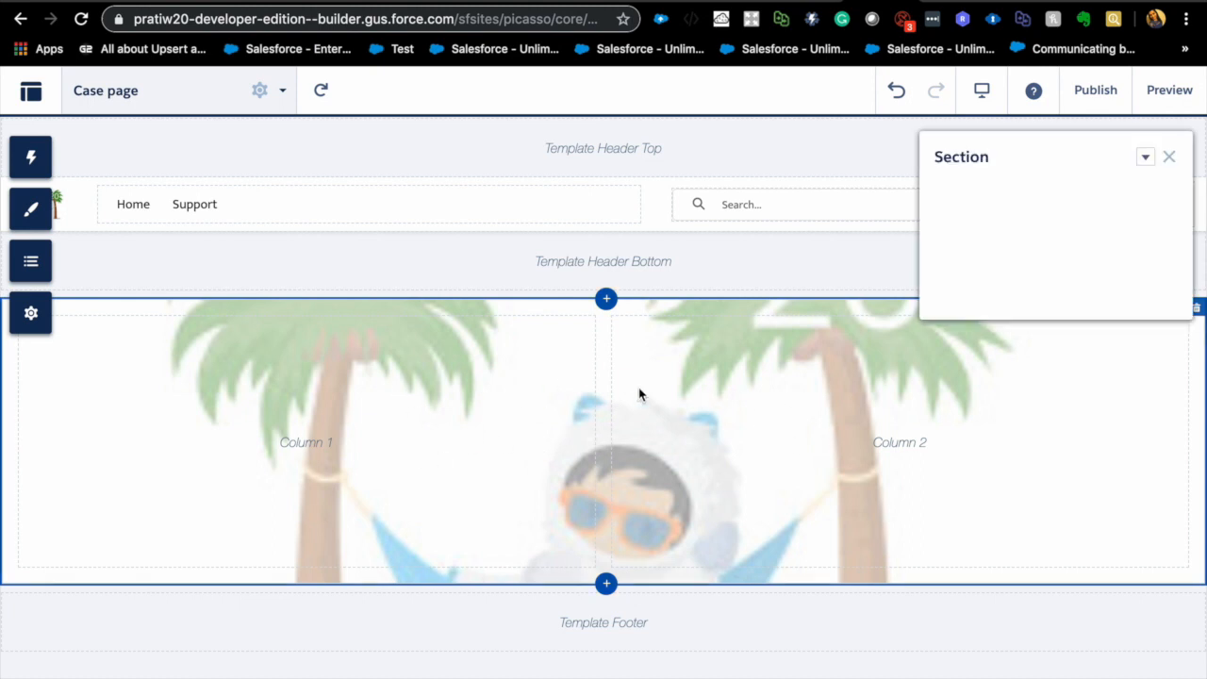
click(31, 161)
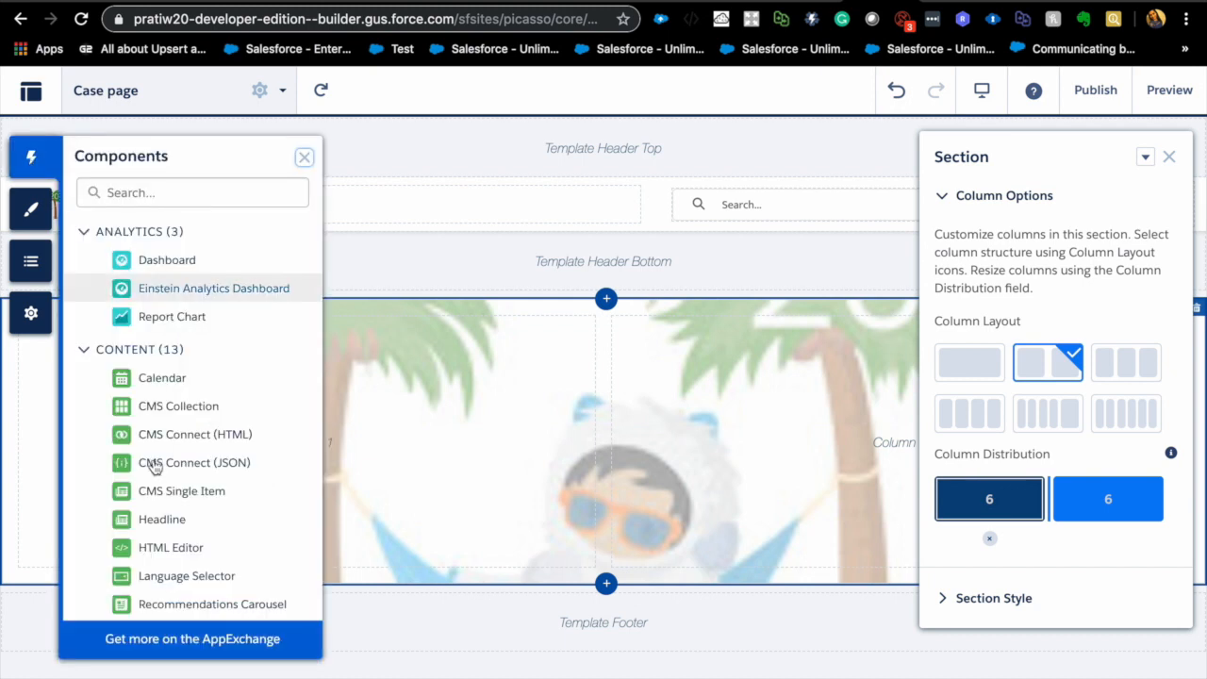
click(304, 158)
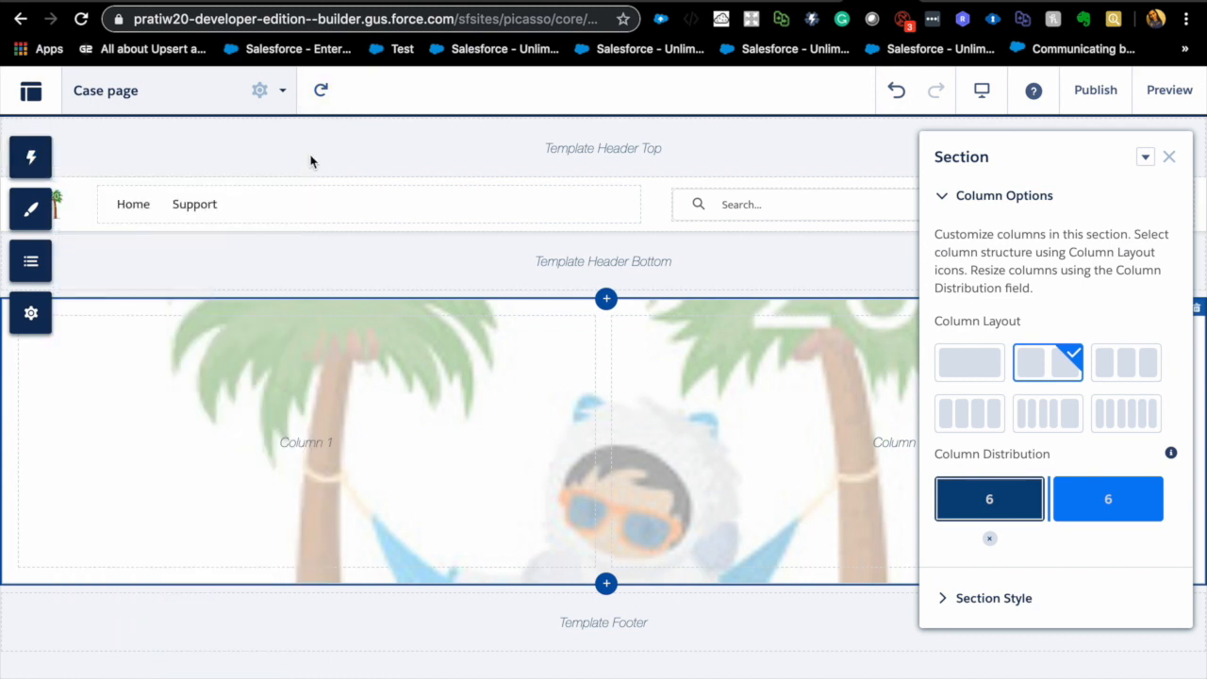
click(973, 383)
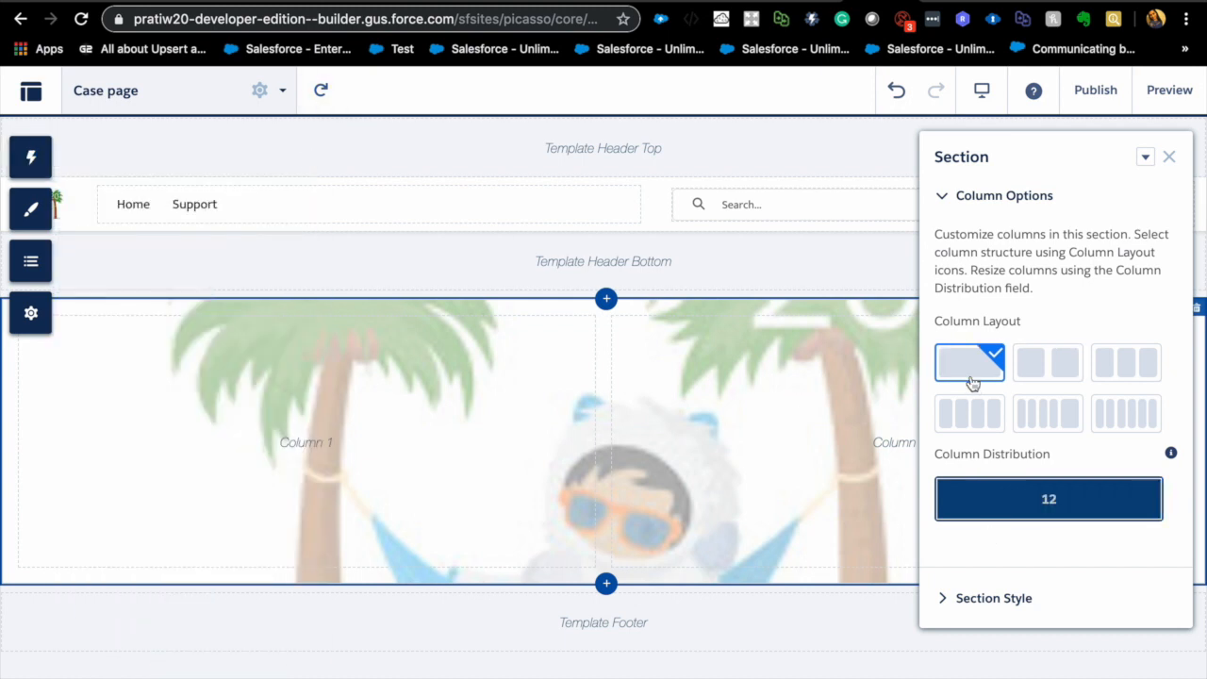
click(986, 424)
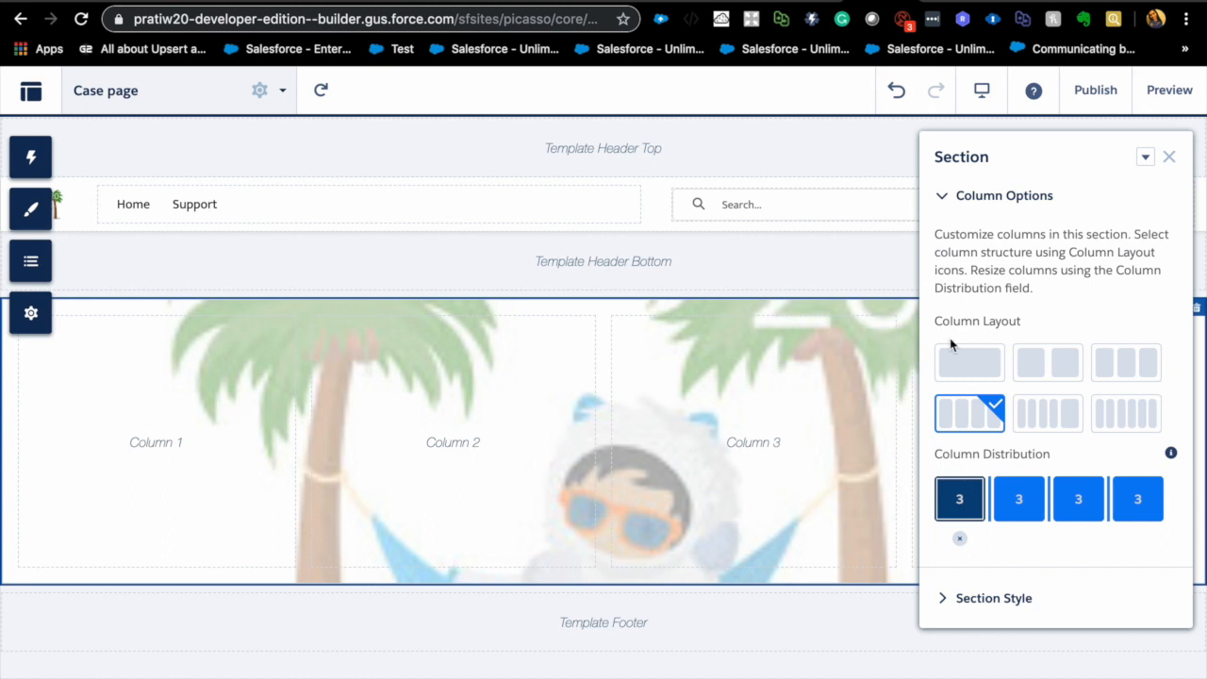
click(1171, 158)
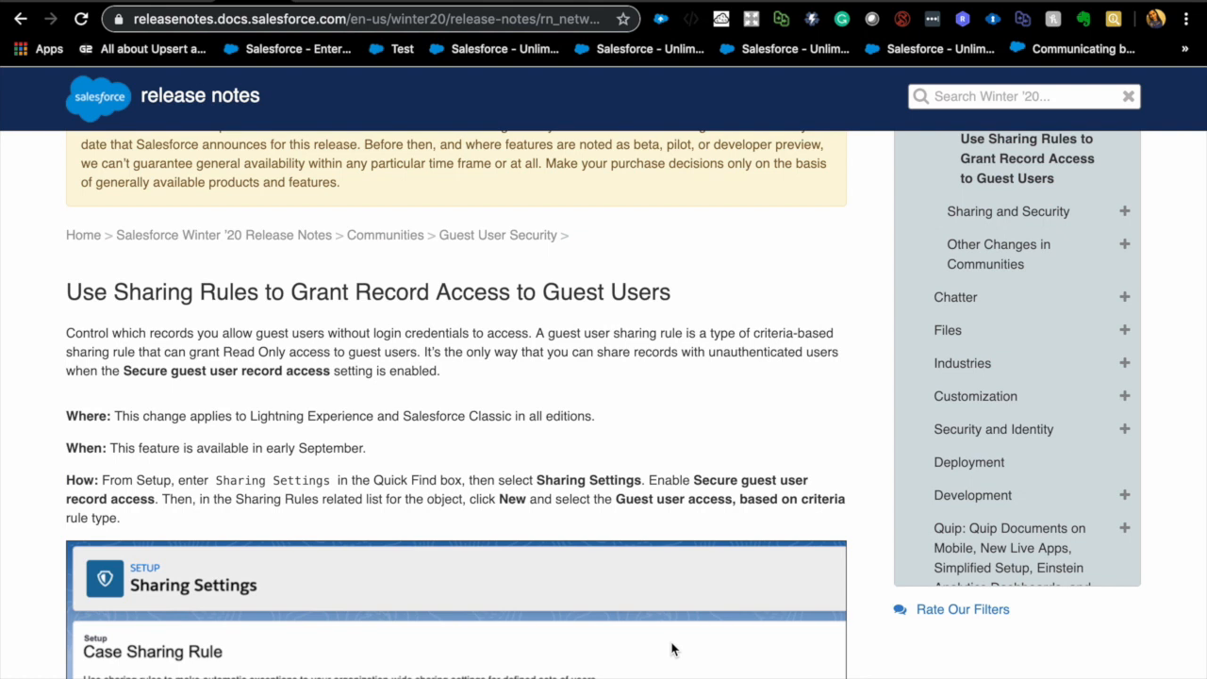
Step: Read the Winter '20 release note on sharing rules for guest users, including its Case Sharing Rule example and availability date
scroll(671, 649, down, 3)
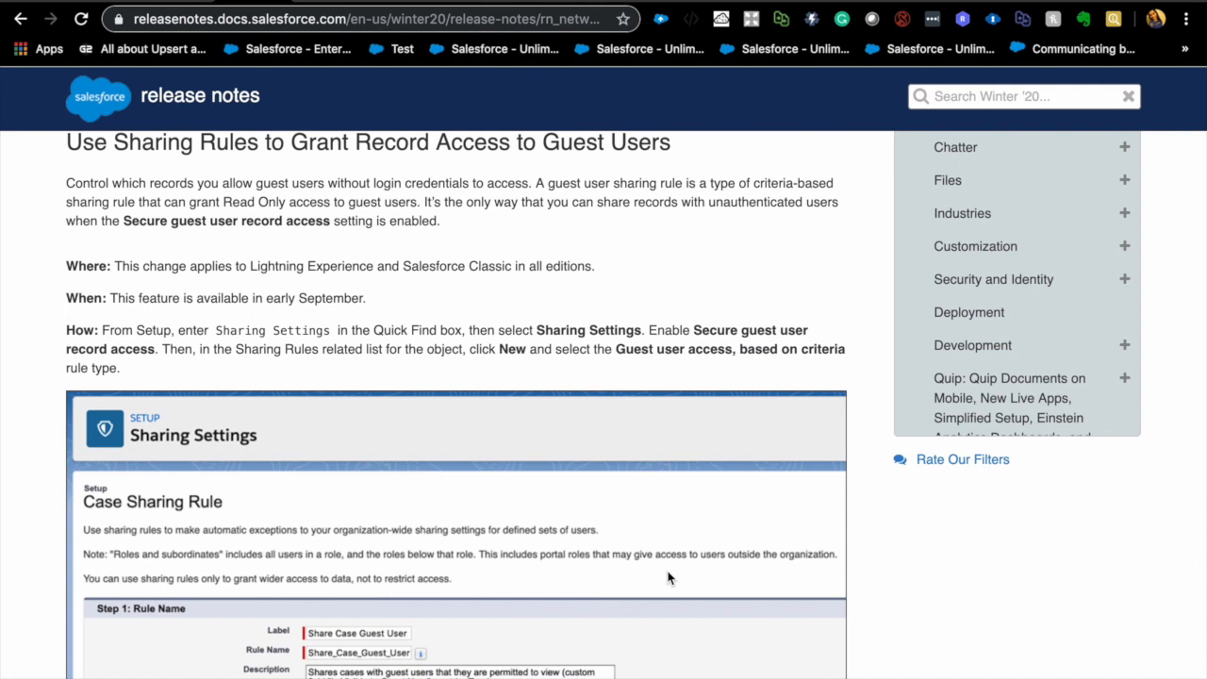
scroll(671, 547, down, 1)
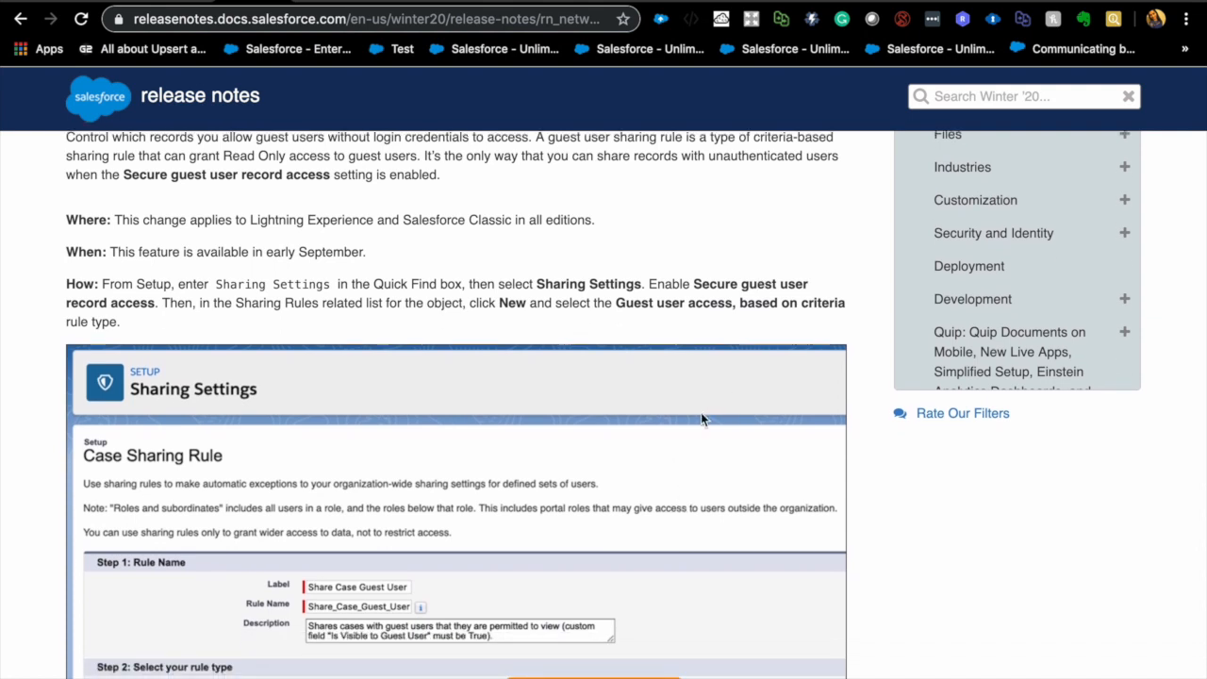
scroll(701, 412, down, 4)
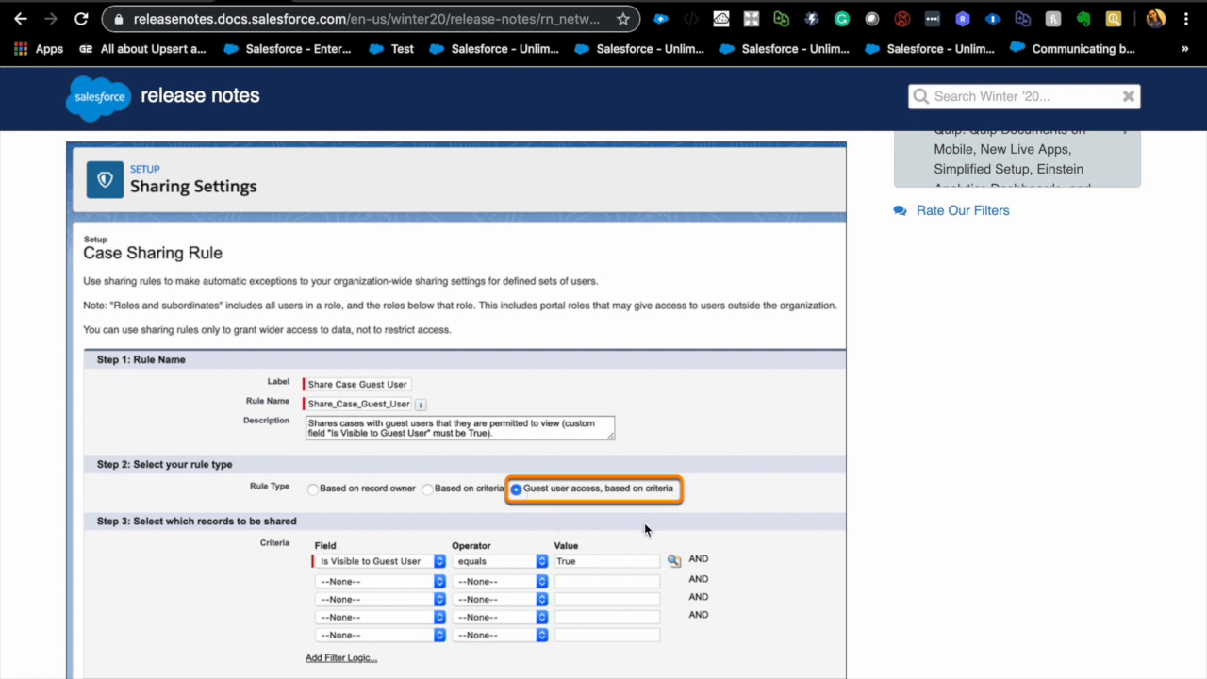
scroll(645, 529, down, 3)
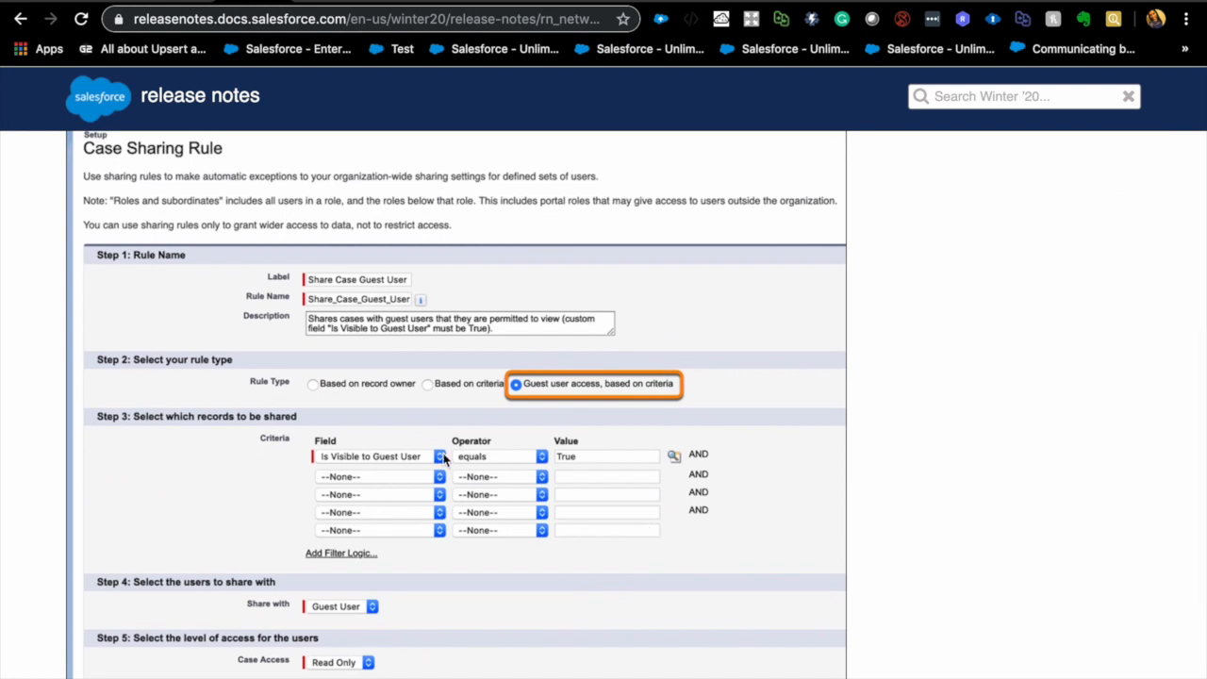
scroll(443, 459, down, 4)
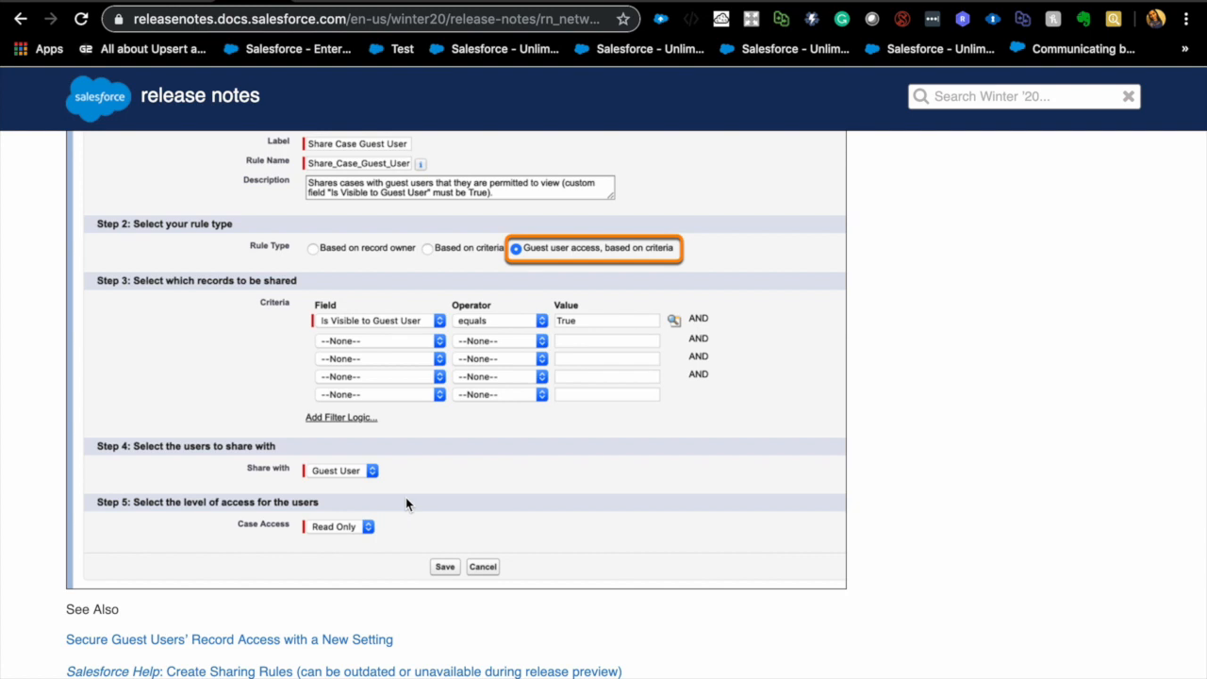
scroll(405, 505, up, 1)
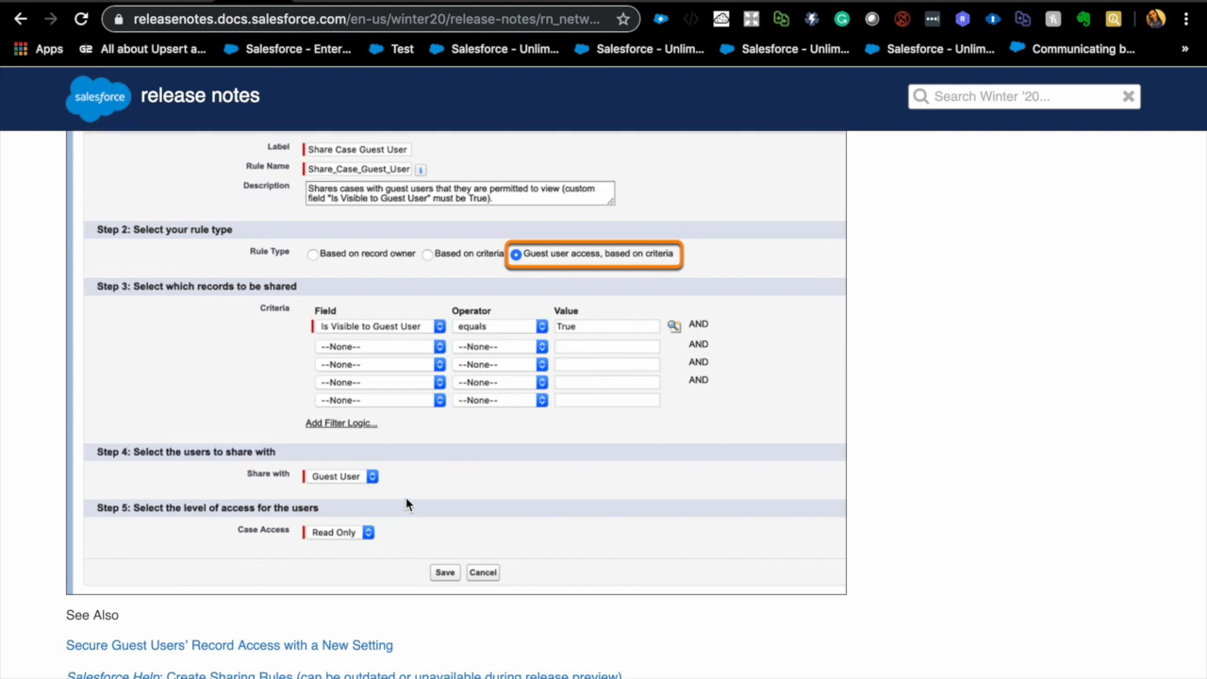
scroll(405, 497, up, 10)
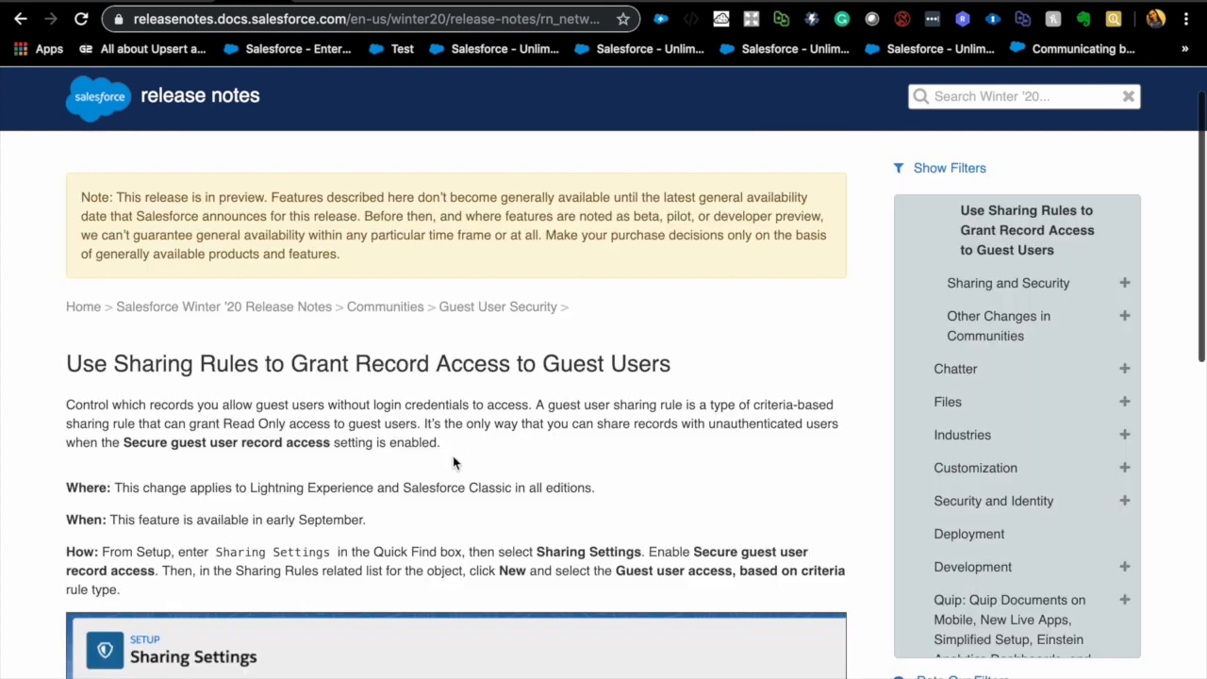
double_click(280, 518)
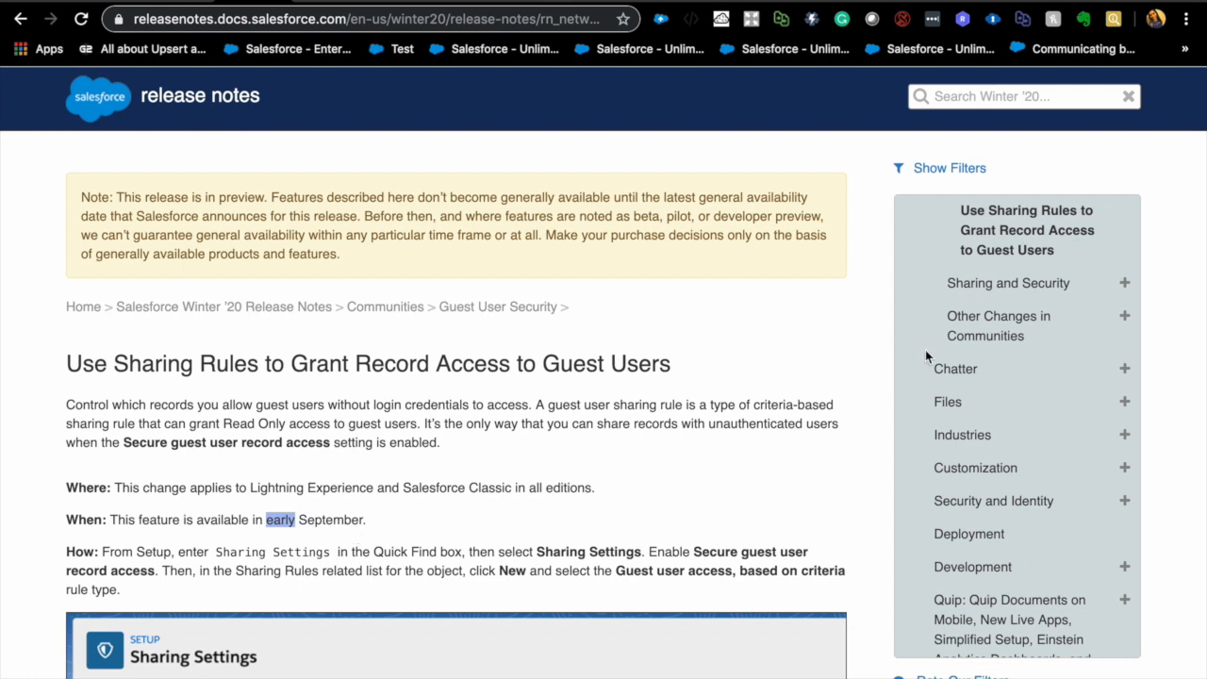
Step: Collapse Guest User Security and Communities in the release notes contents and expand Customization to browse its topics
scroll(1063, 459, down, 1)
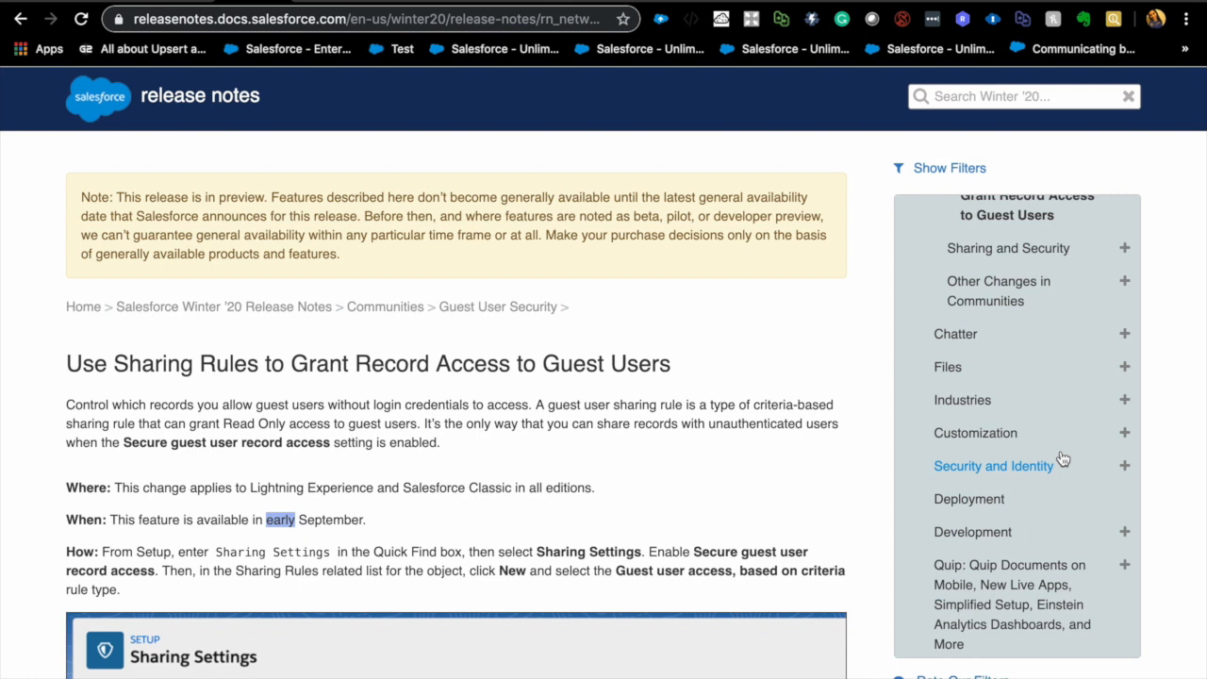
scroll(1063, 459, up, 10)
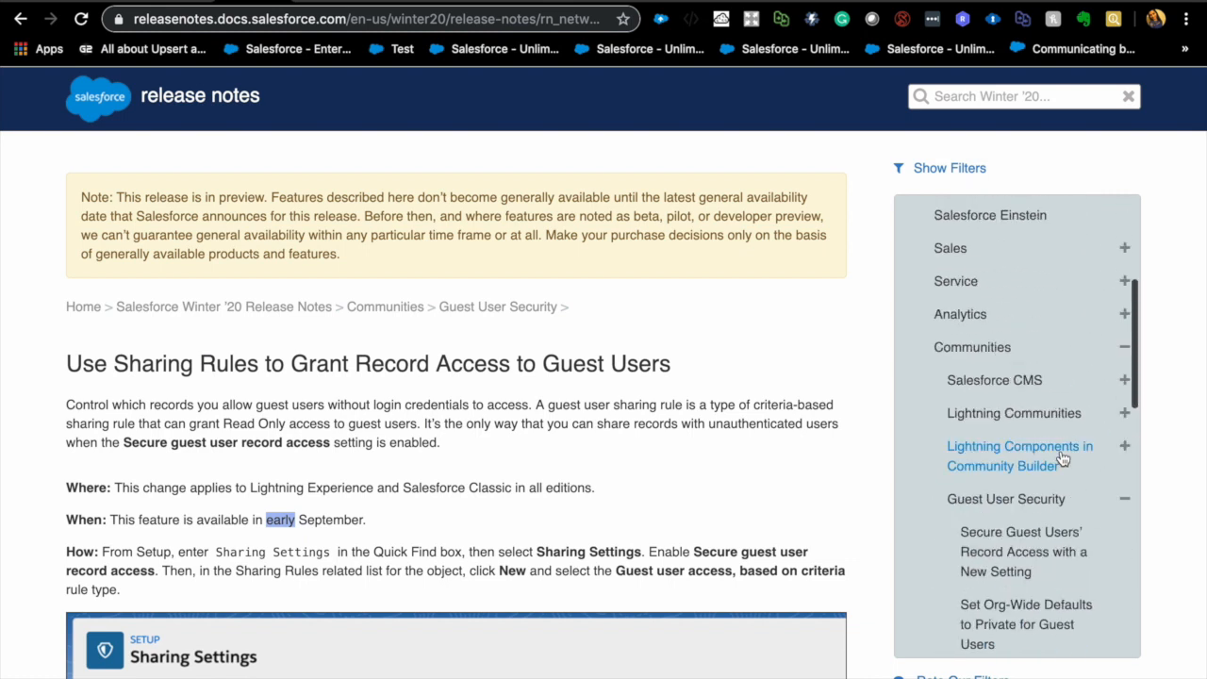
click(1124, 499)
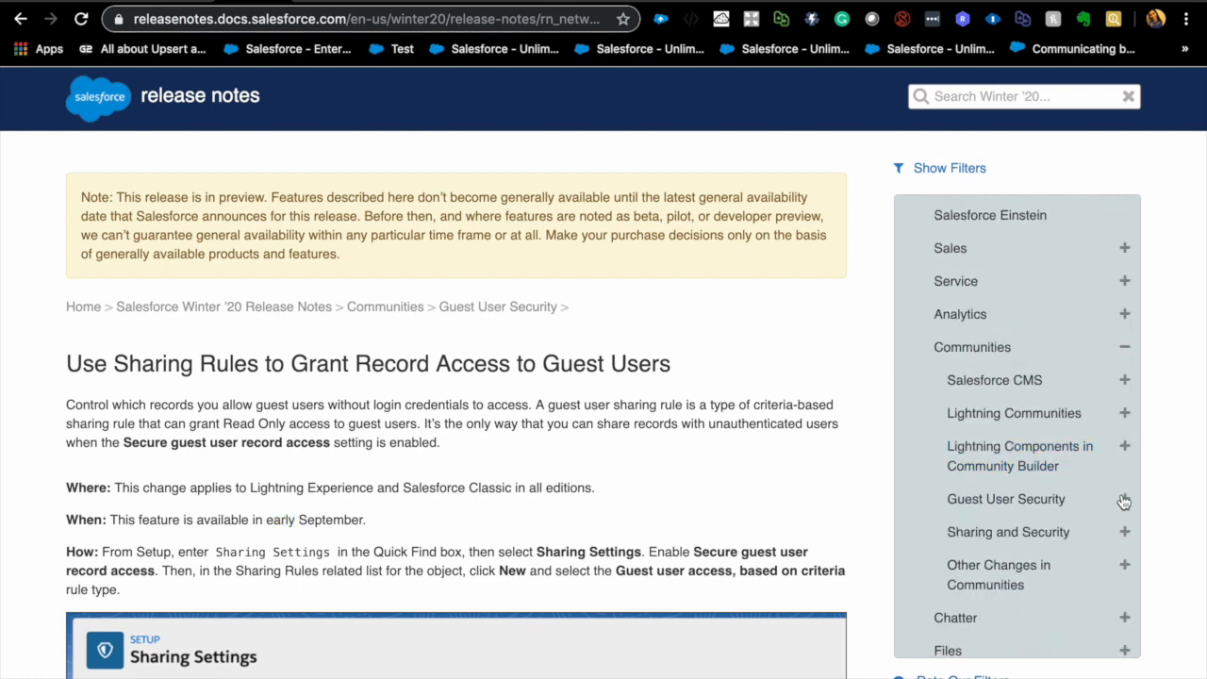
scroll(1124, 490, down, 1)
scroll(1099, 457, up, 5)
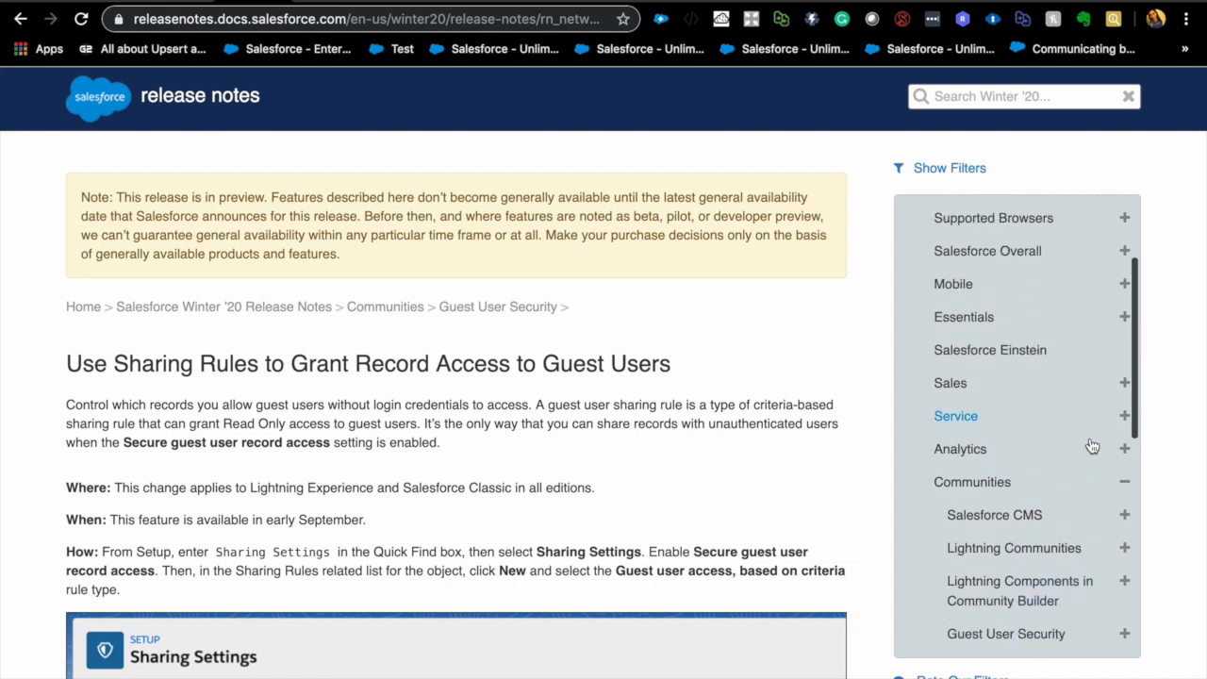
scroll(1094, 443, down, 3)
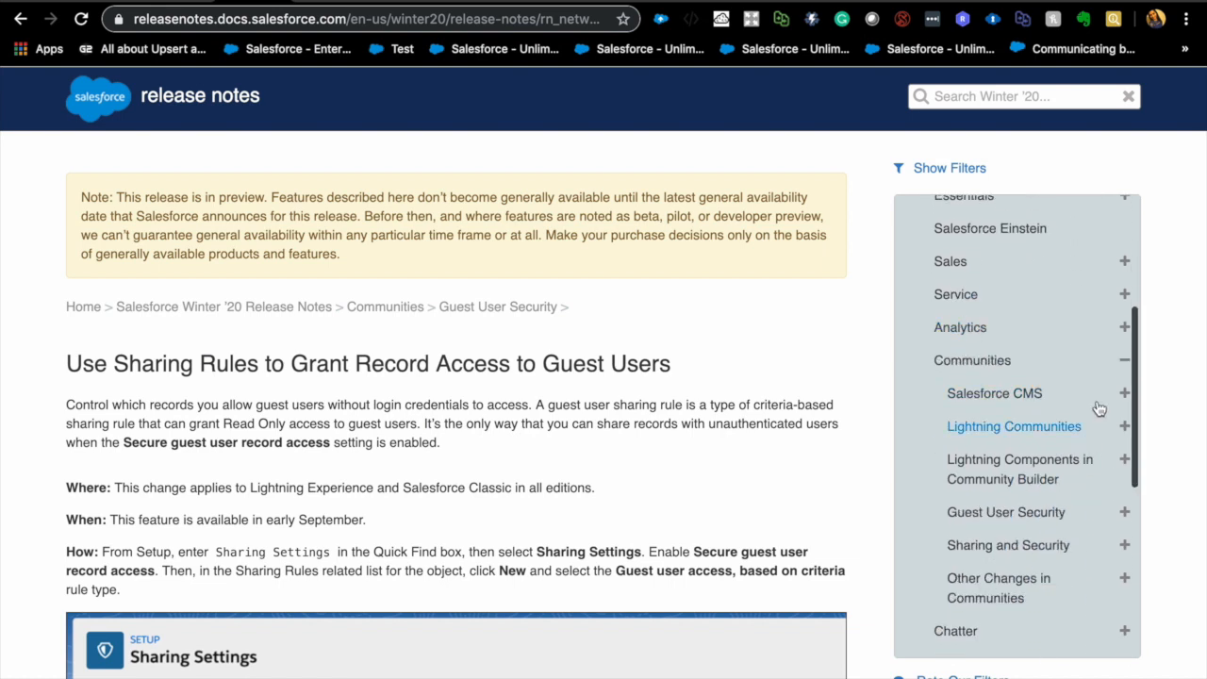
click(1125, 361)
scroll(1097, 496, down, 2)
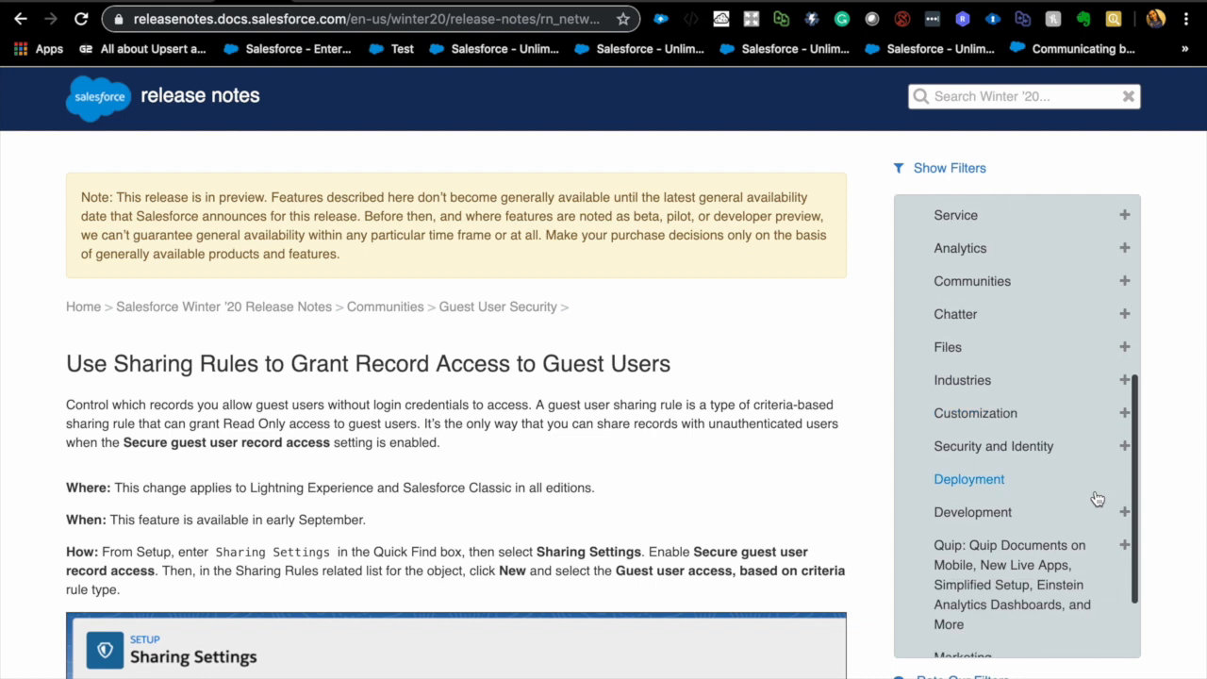
click(1125, 413)
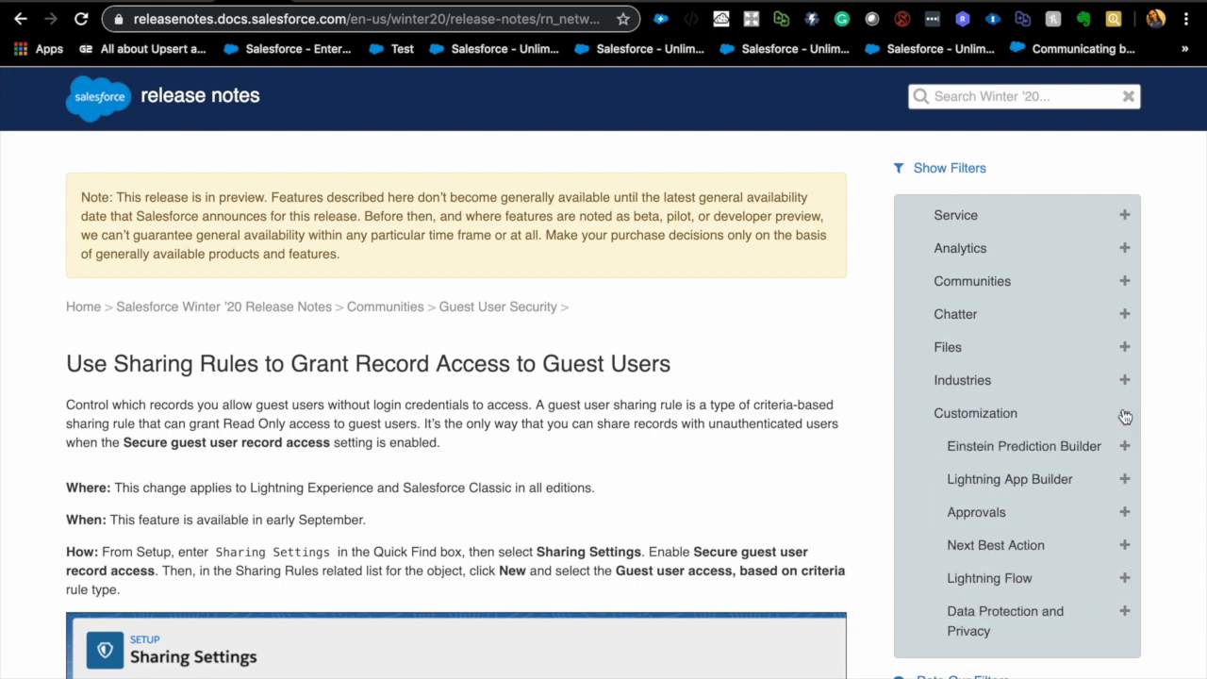
scroll(1113, 504, down, 1)
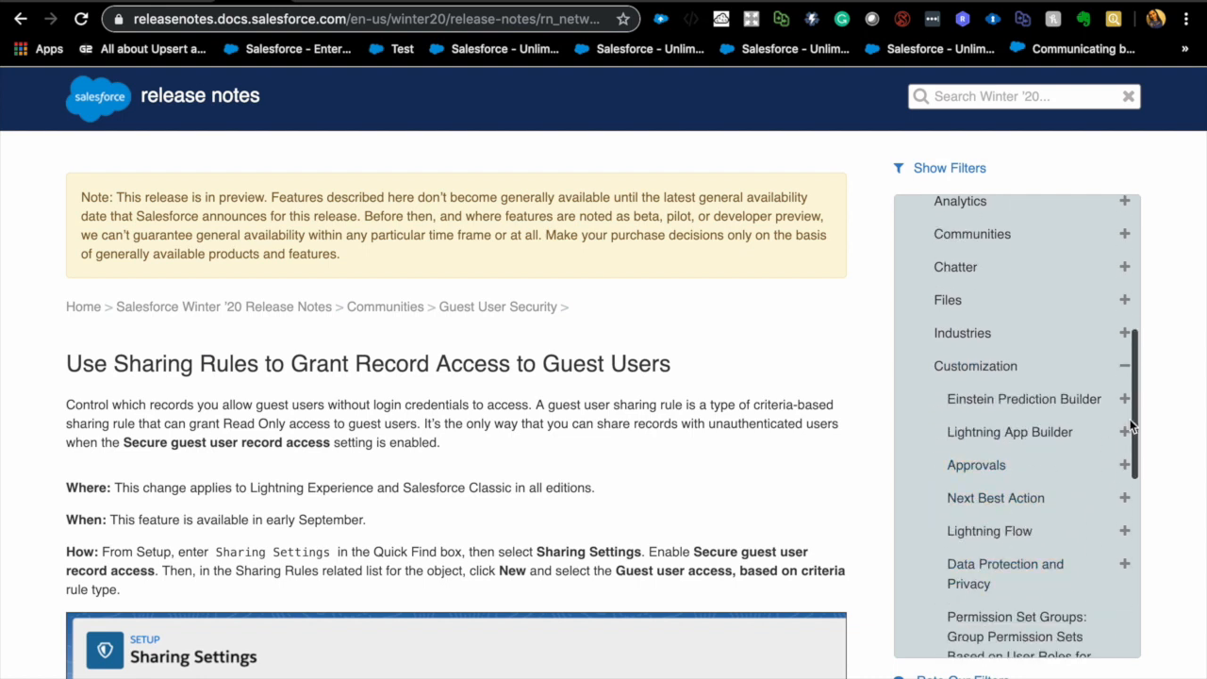
Step: Collapse Customization in the release notes contents, then expand Development to view its topics and collapse it again
click(1124, 366)
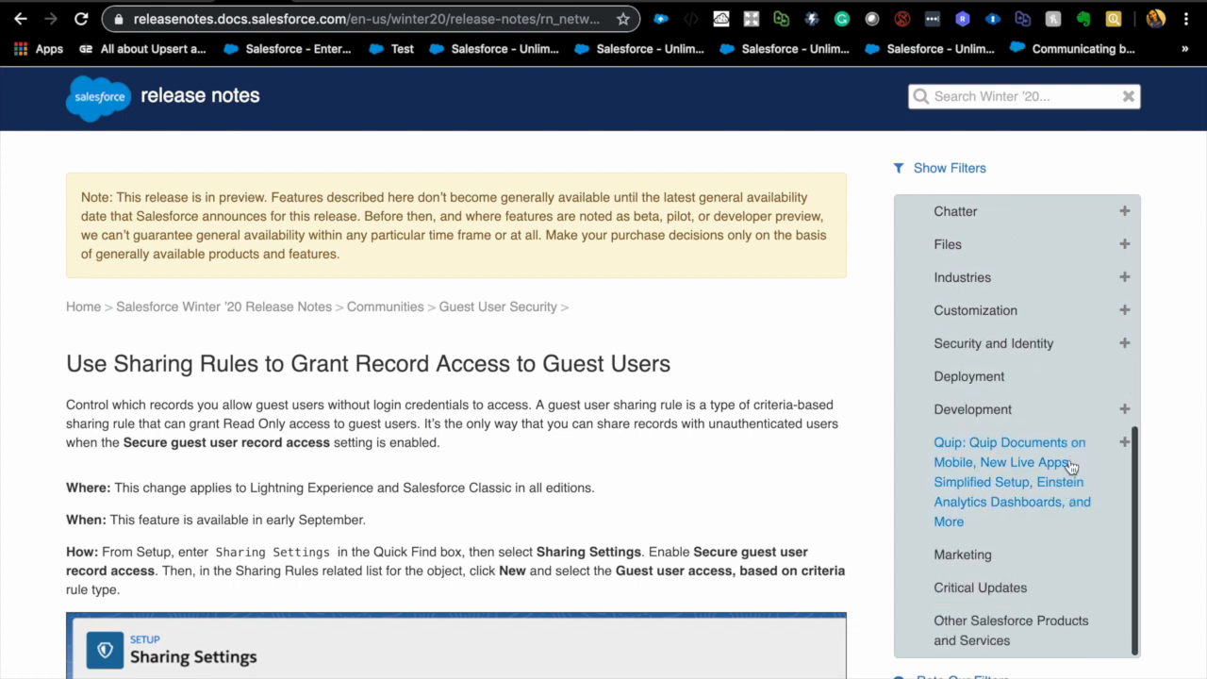
click(1124, 412)
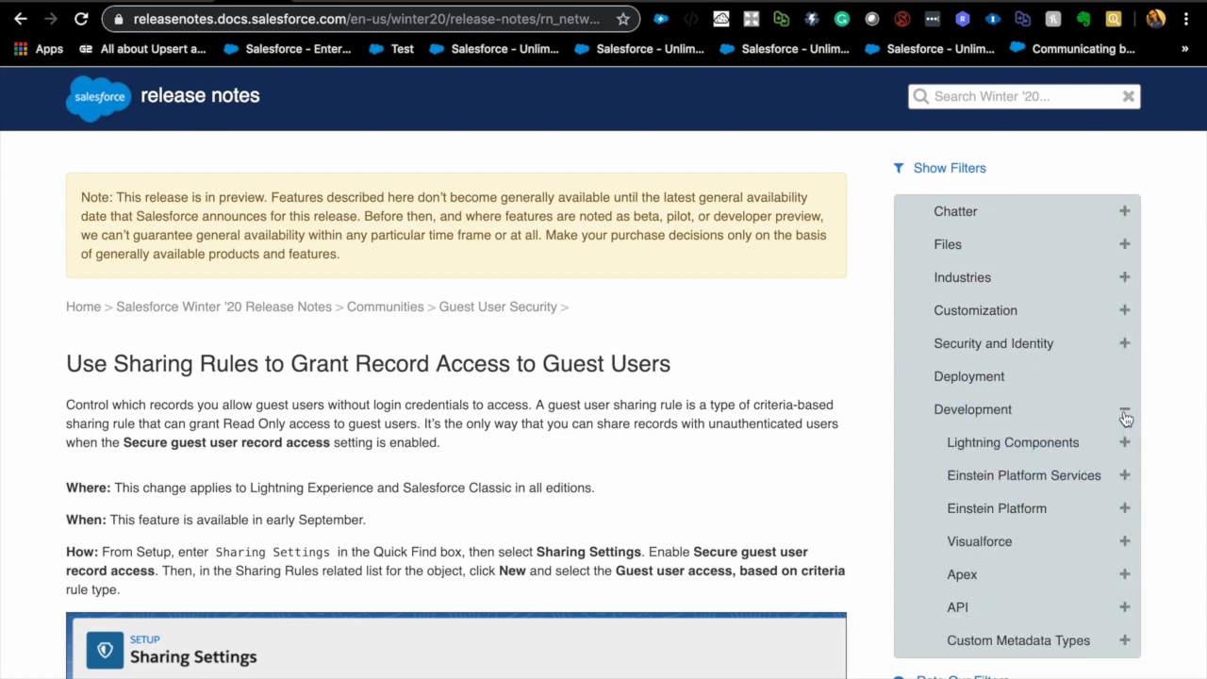
click(1126, 412)
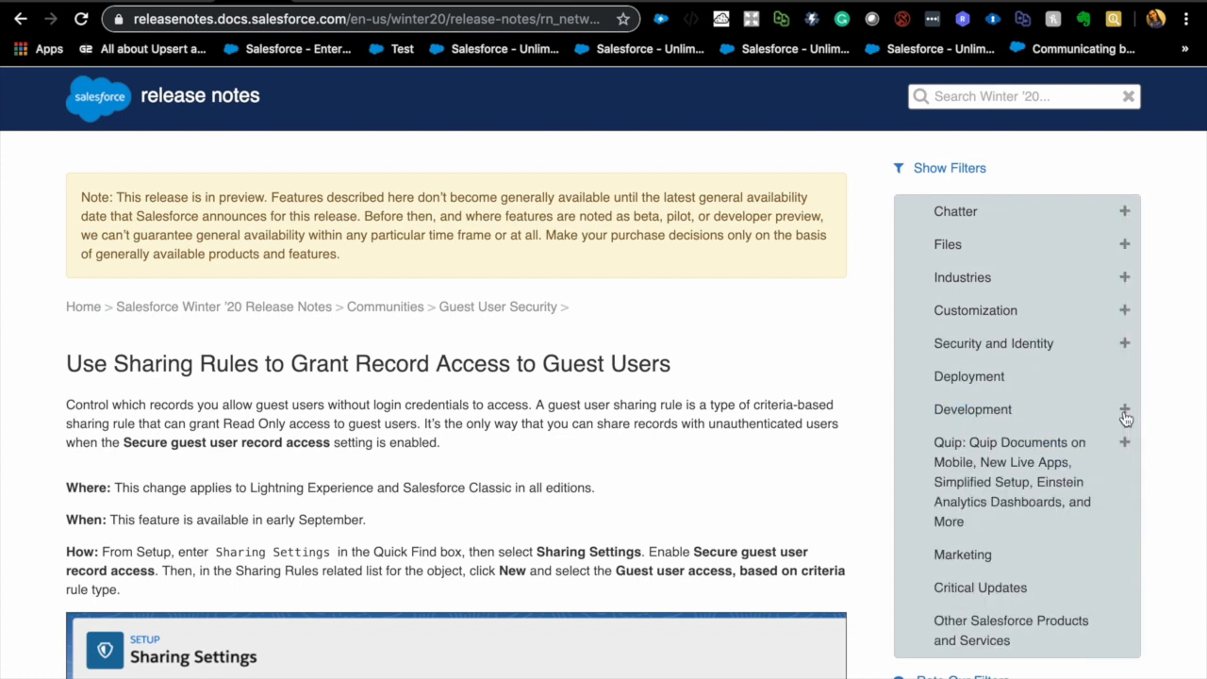
Step: Expand the Mobile section near the start of the release notes contents and look through its Salesforce App and Mobile Publisher topics
scroll(1125, 417, up, 5)
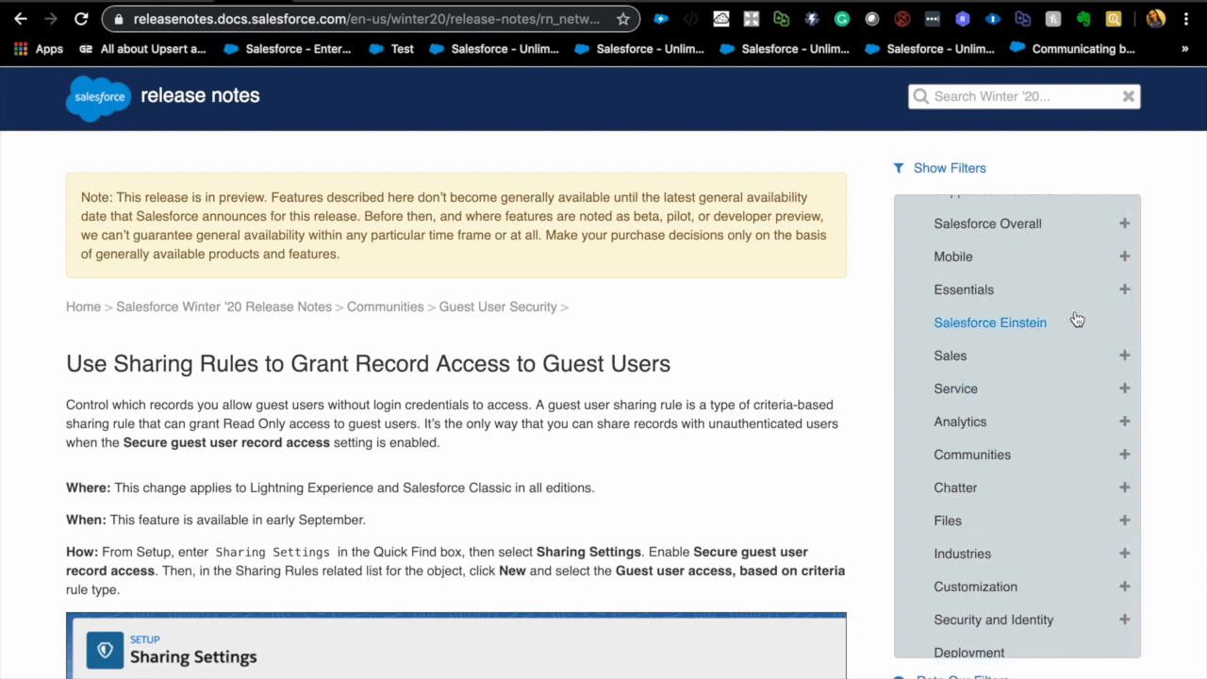
scroll(1094, 408, up, 3)
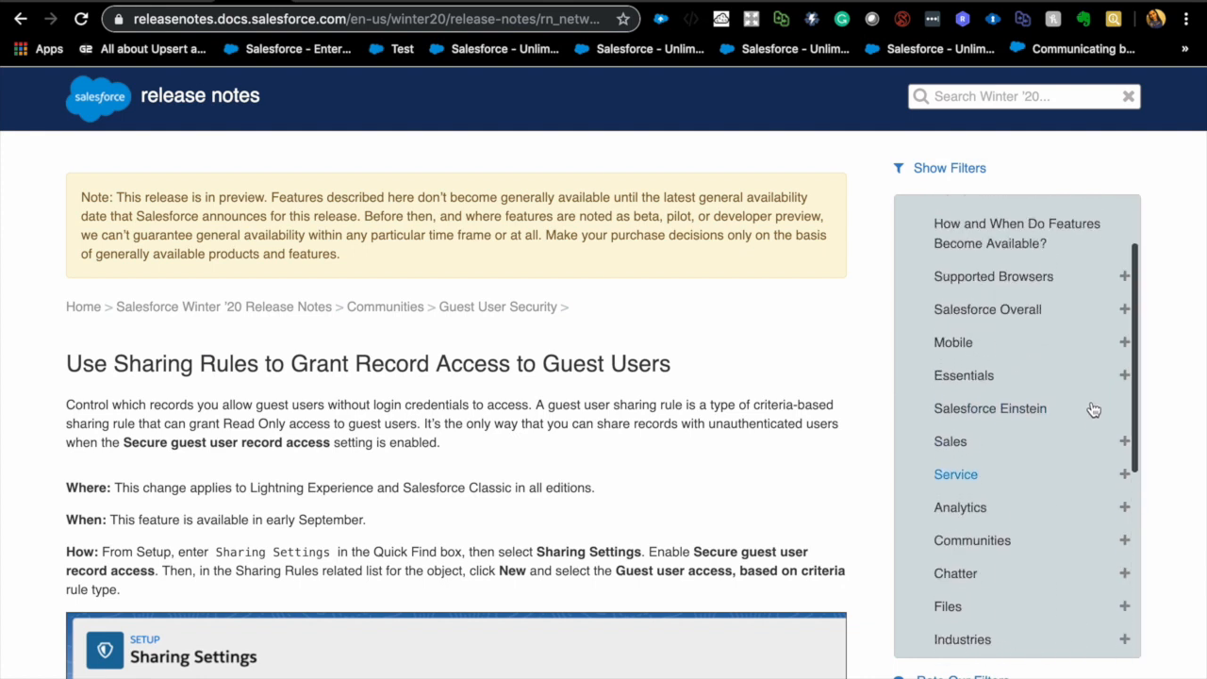
scroll(1085, 519, up, 1)
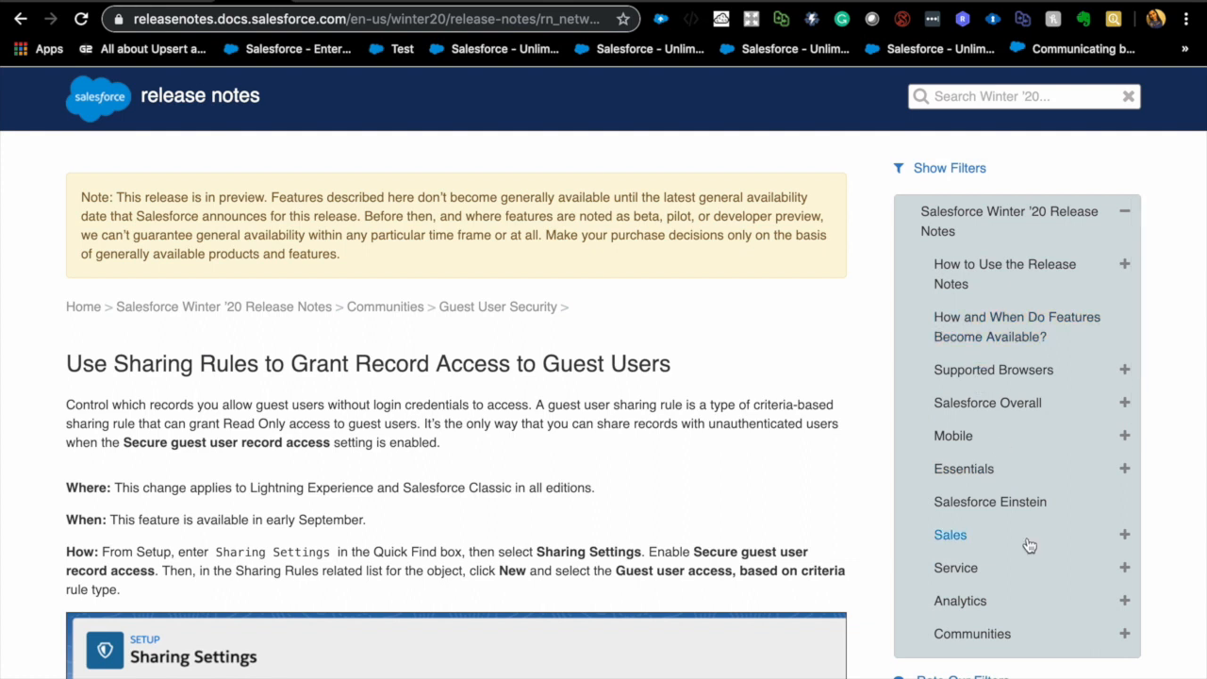
scroll(1028, 547, down, 1)
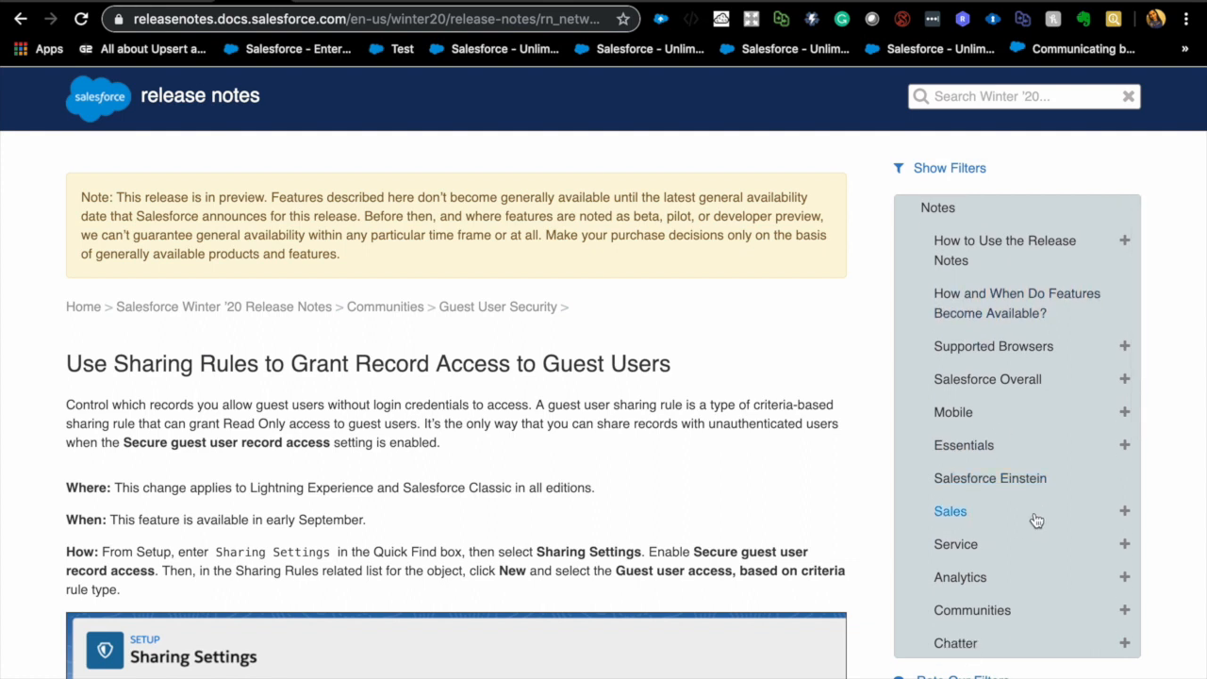
click(1124, 415)
scroll(1121, 444, down, 3)
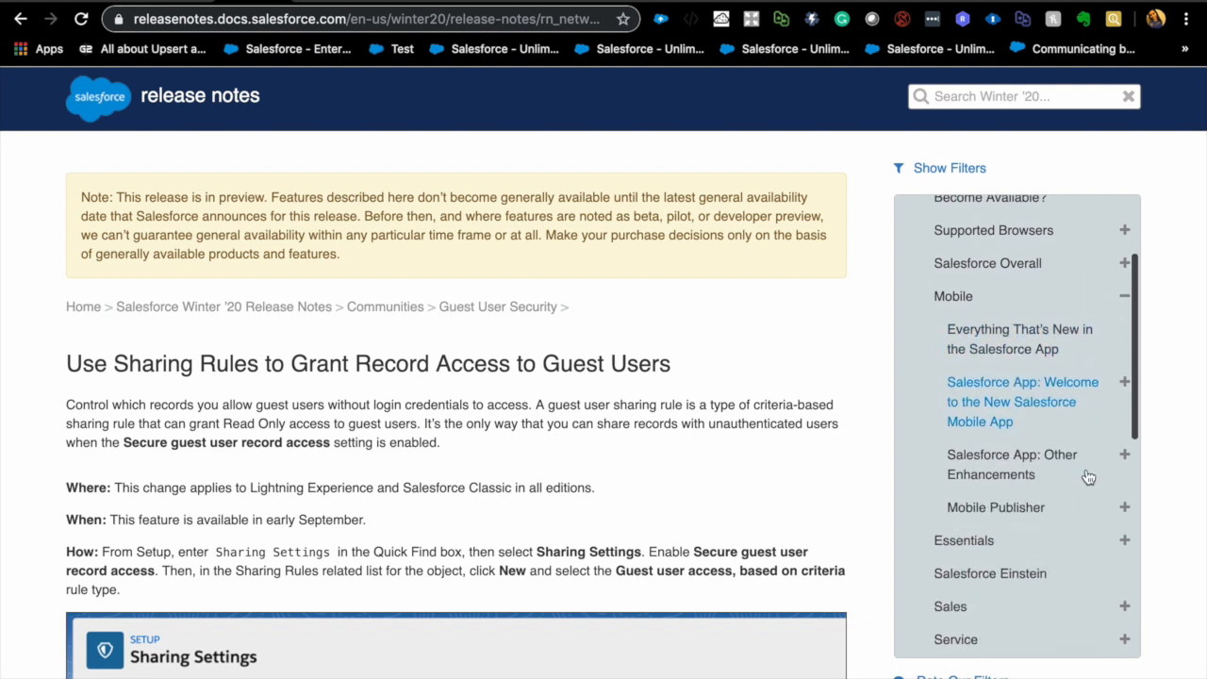
scroll(1104, 424, up, 1)
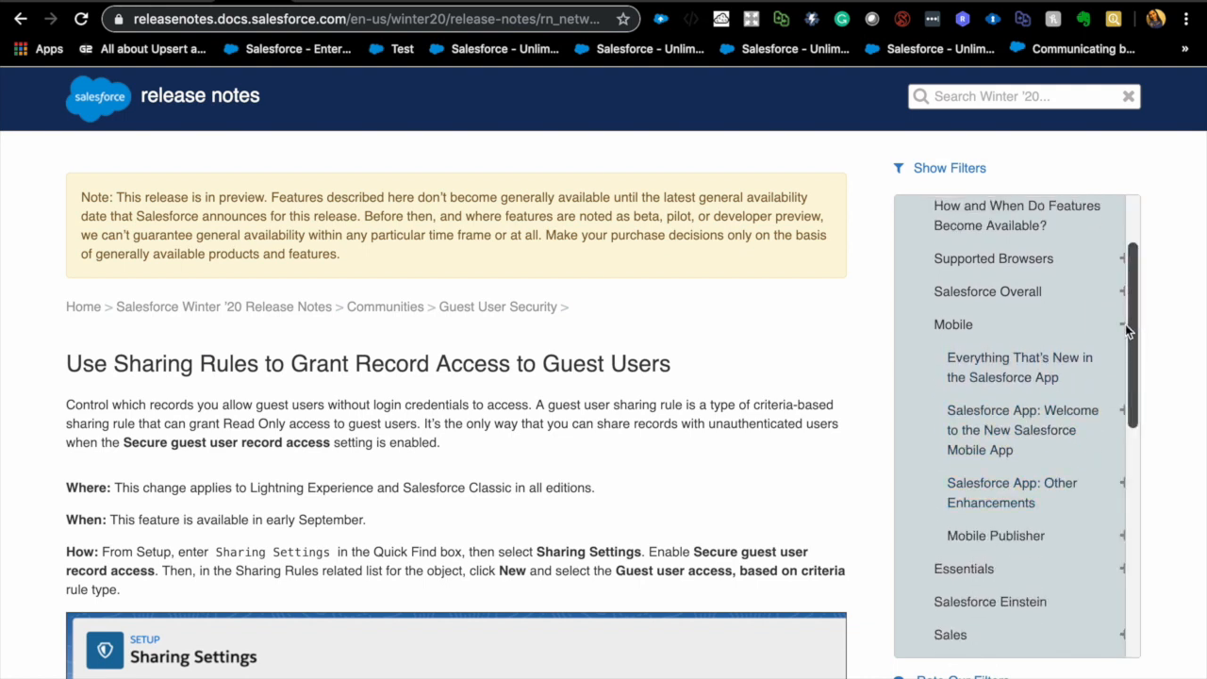